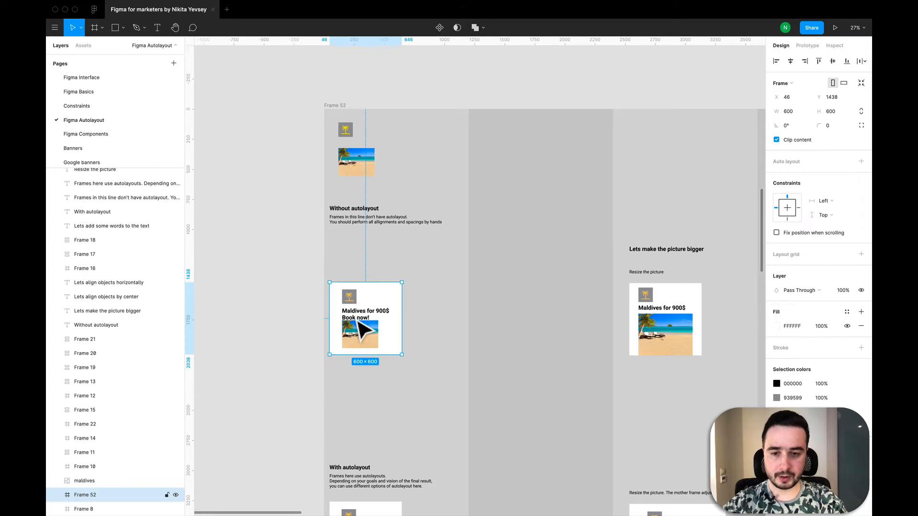
Step: Examine the first banner without autolayout, the logo and beach picture above it, and its heading text
click(378, 317)
click(298, 264)
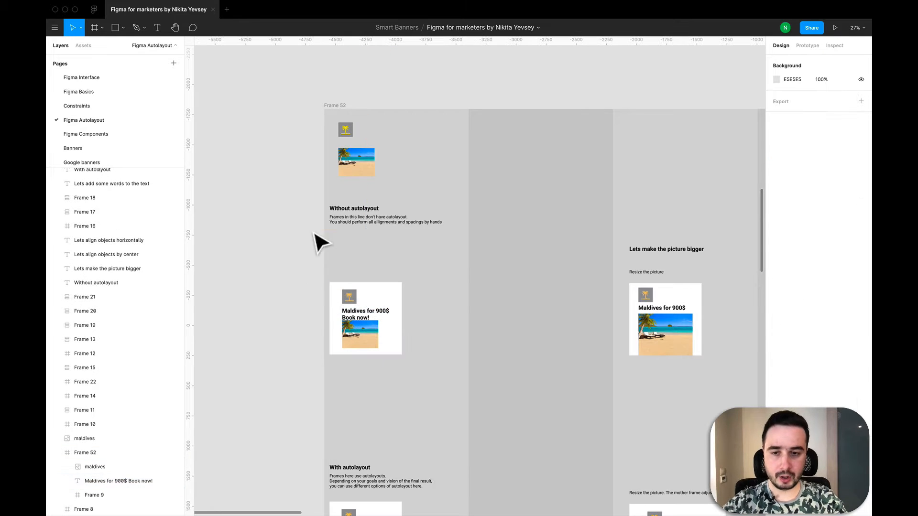
scroll(401, 266, down, 6)
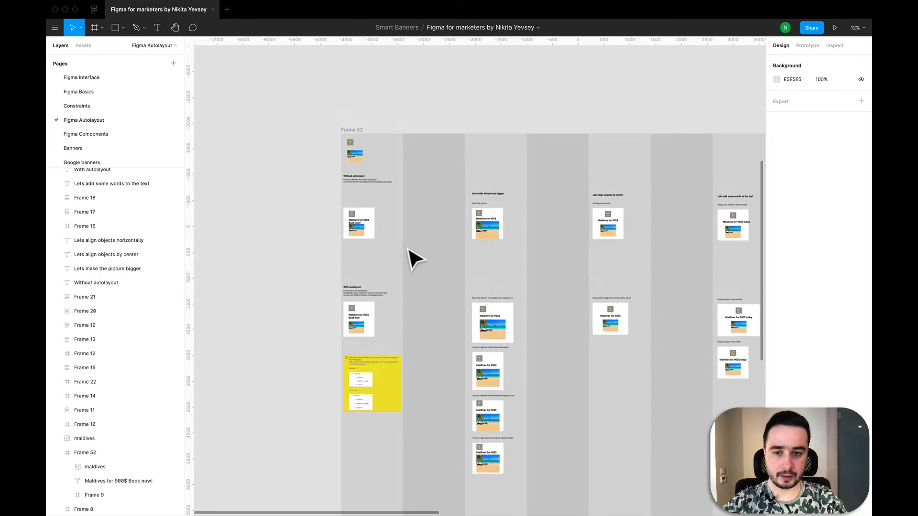
scroll(361, 218, up, 5)
click(396, 154)
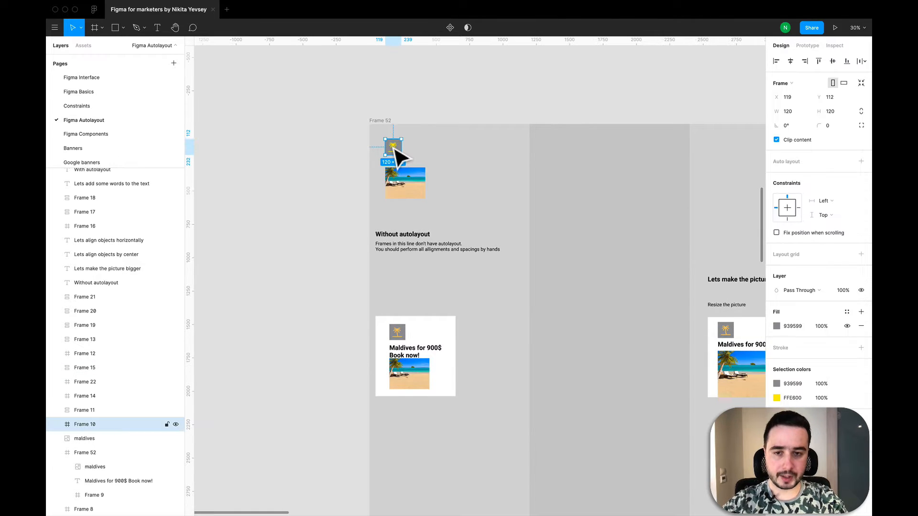
click(415, 188)
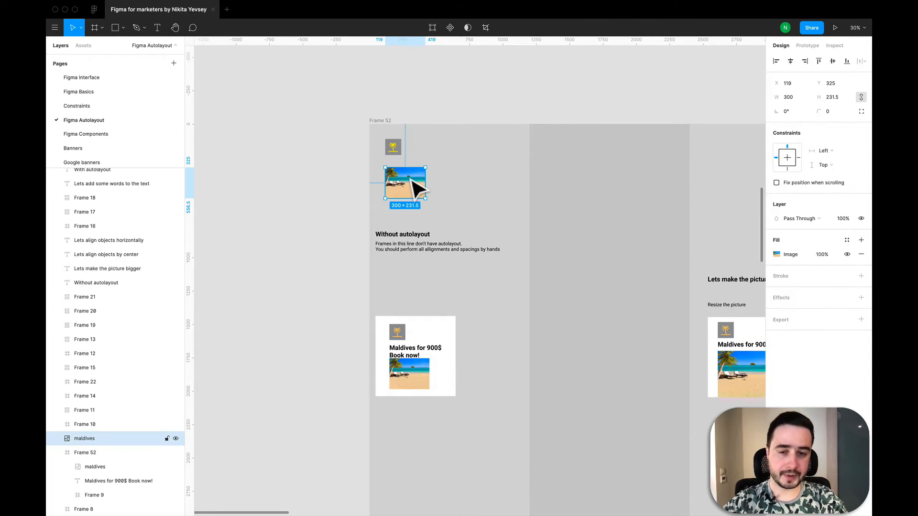
scroll(414, 184, down, 3)
click(411, 286)
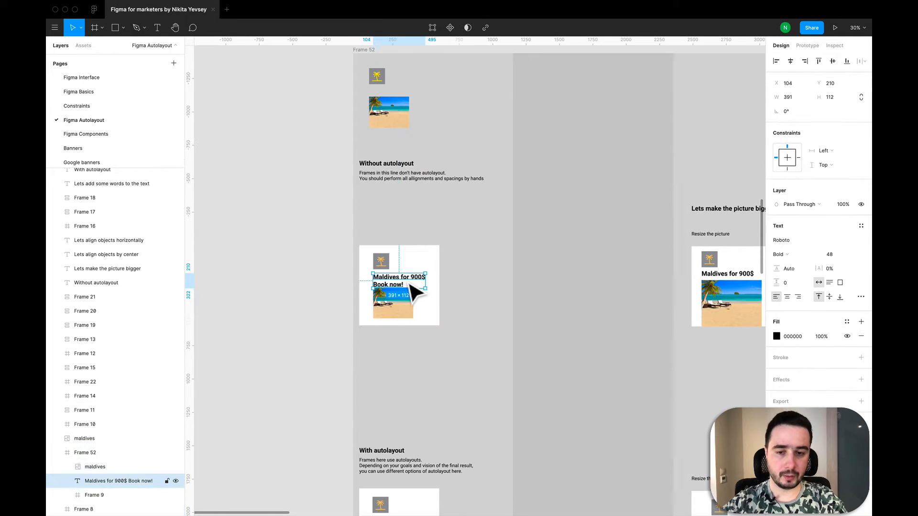
scroll(410, 286, up, 4)
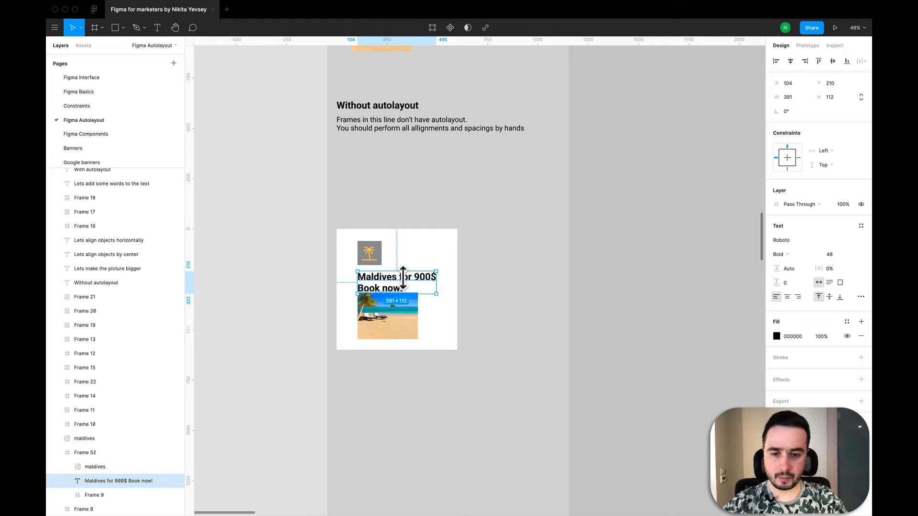
scroll(403, 277, down, 2)
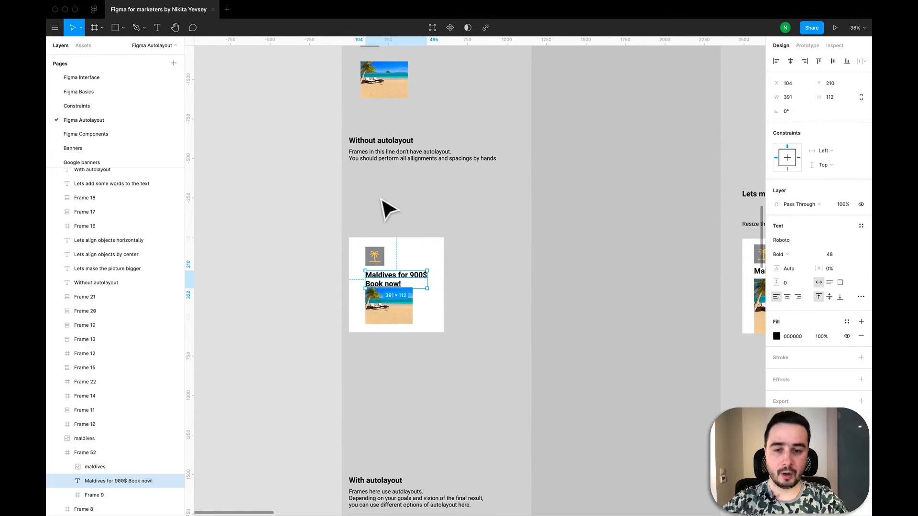
click(387, 208)
scroll(387, 209, down, 3)
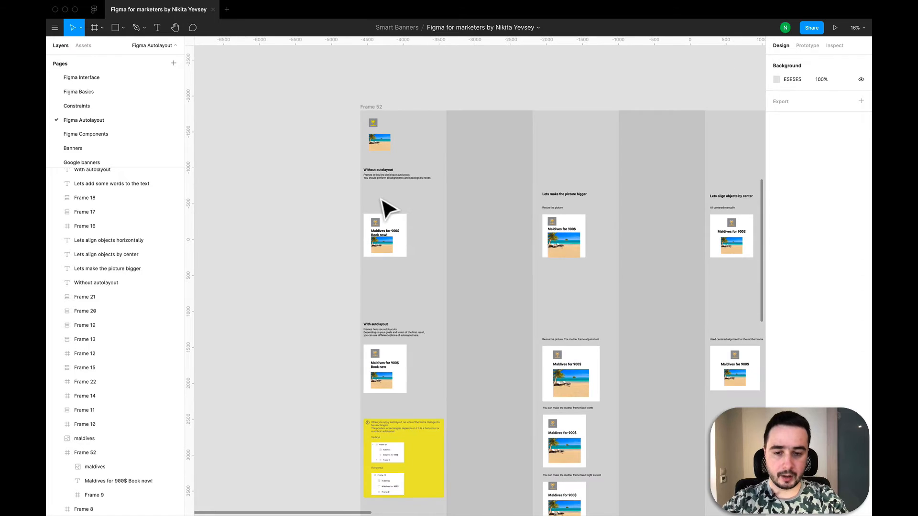
click(404, 222)
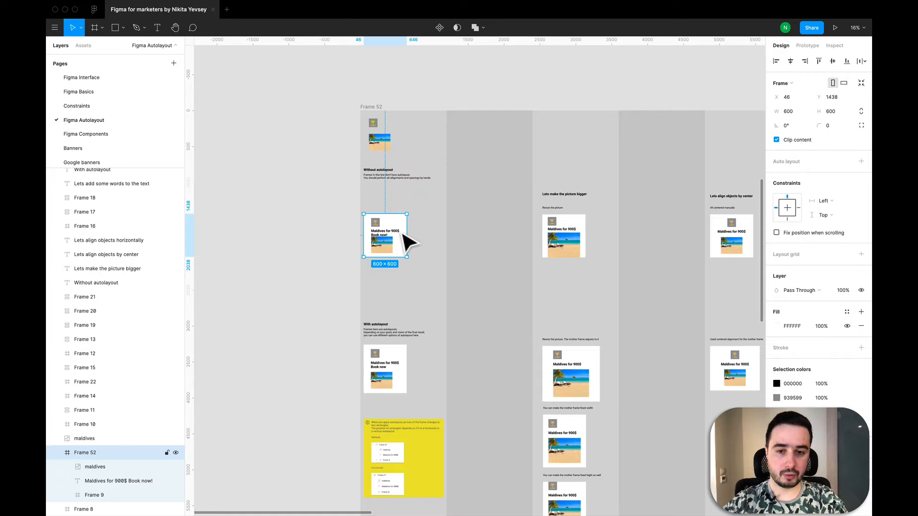
Step: Create a 600 × 600 frame with an FFFFFF fill in the empty column beside the first banner, positioned at X 1415, Y 1438
scroll(426, 242, up, 3)
key(Escape)
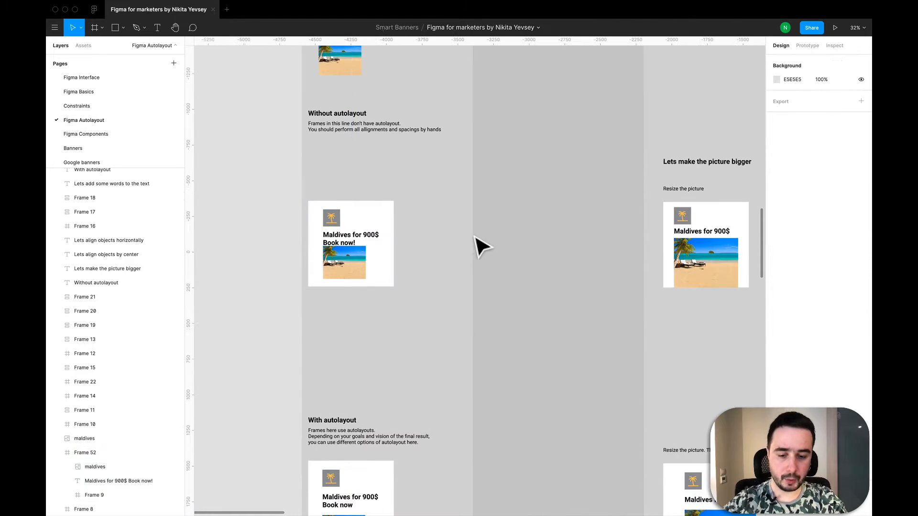
key(f)
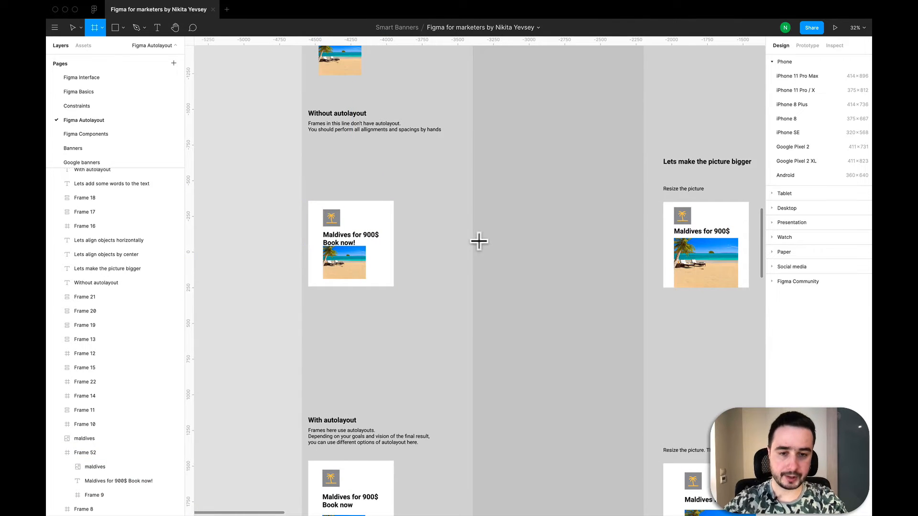
click(495, 208)
text(600)
key(Tab)
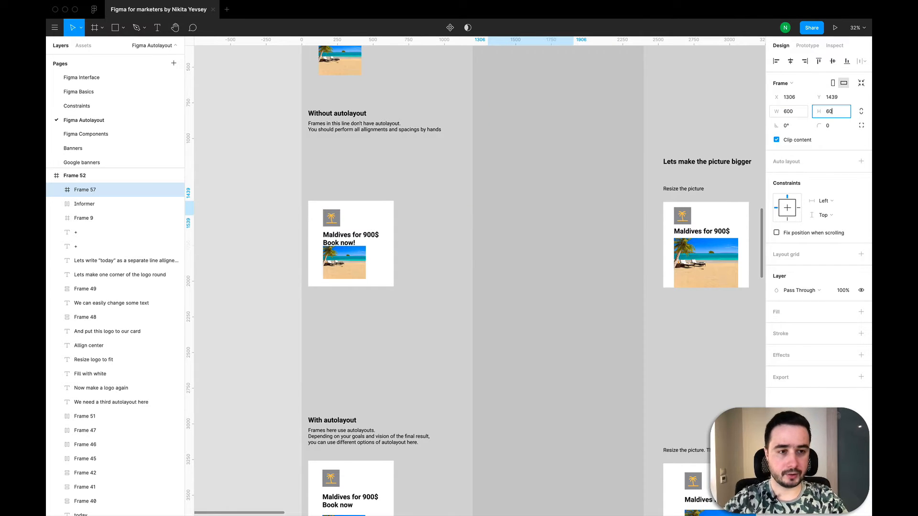
text(600)
key(Return)
click(861, 312)
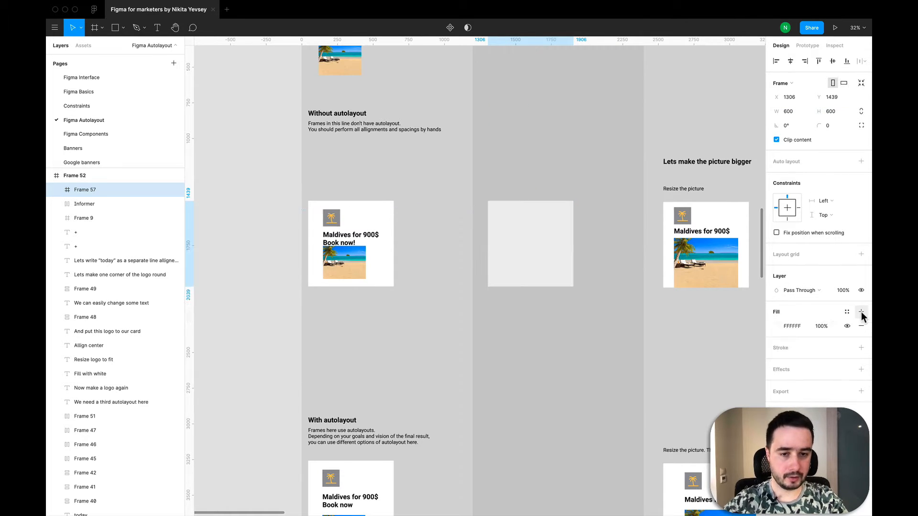
drag(512, 260, 532, 262)
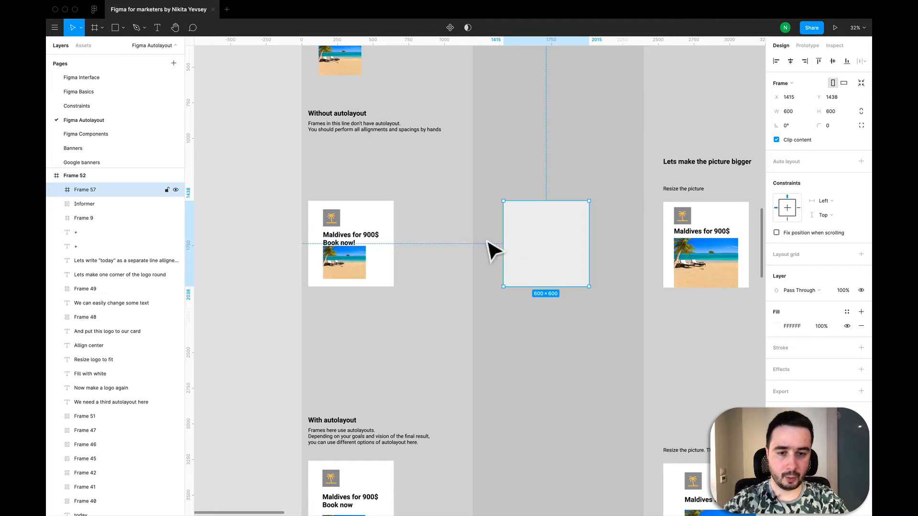
Step: Examine the large parent frame's column layout and the new blank frame's place among the example banners
scroll(492, 342, down, 3)
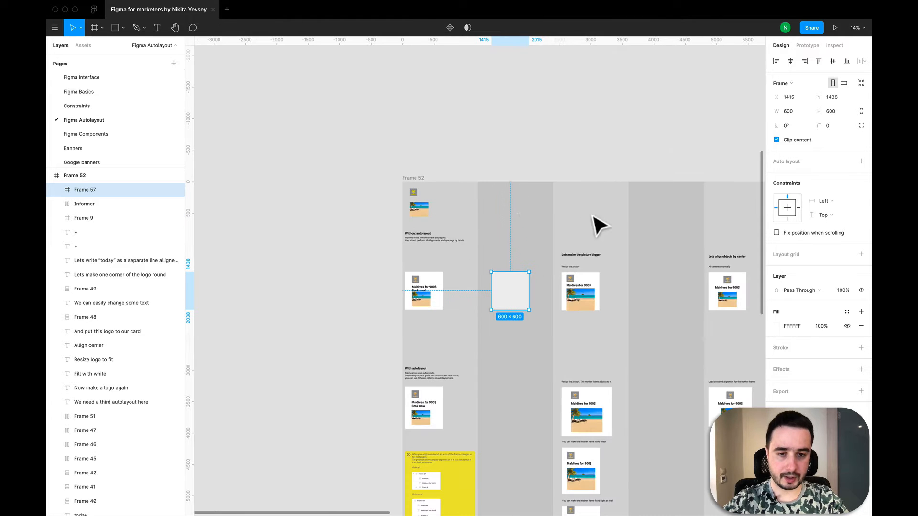
click(404, 178)
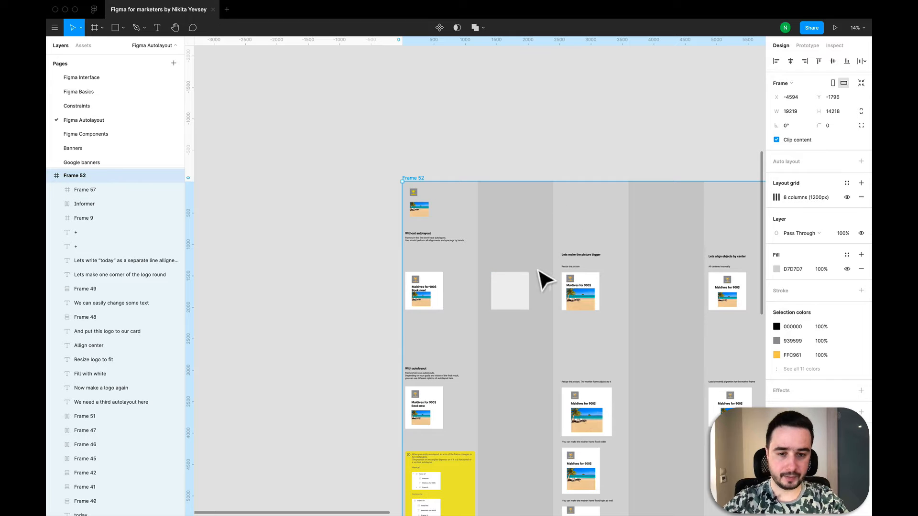
scroll(256, 205, down, 2)
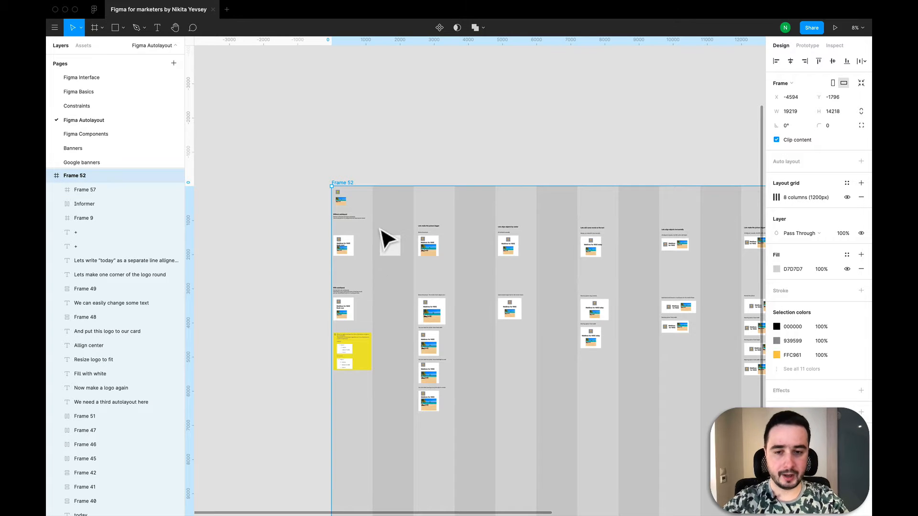
scroll(381, 235, up, 2)
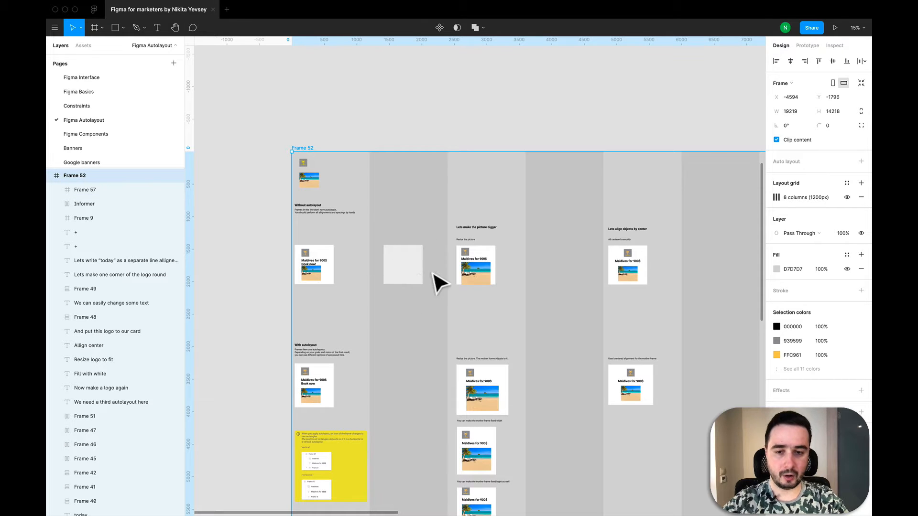
scroll(359, 273, up, 3)
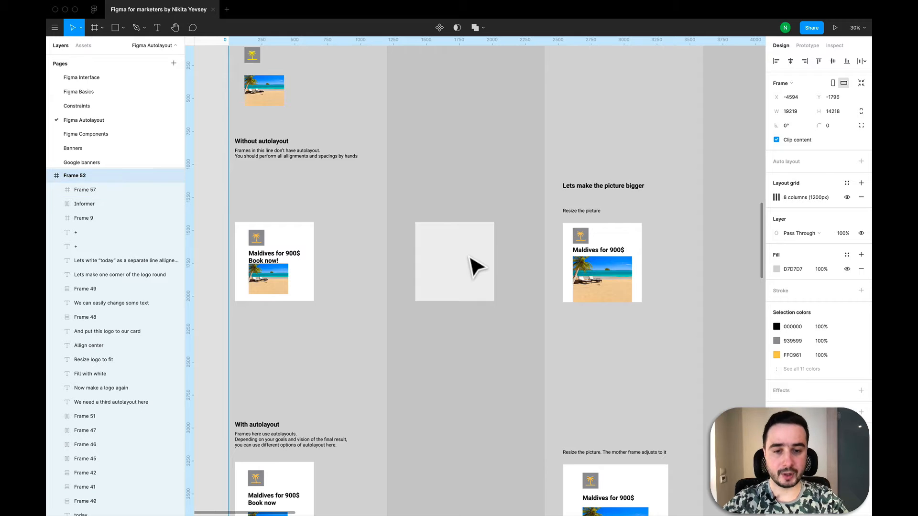
click(432, 282)
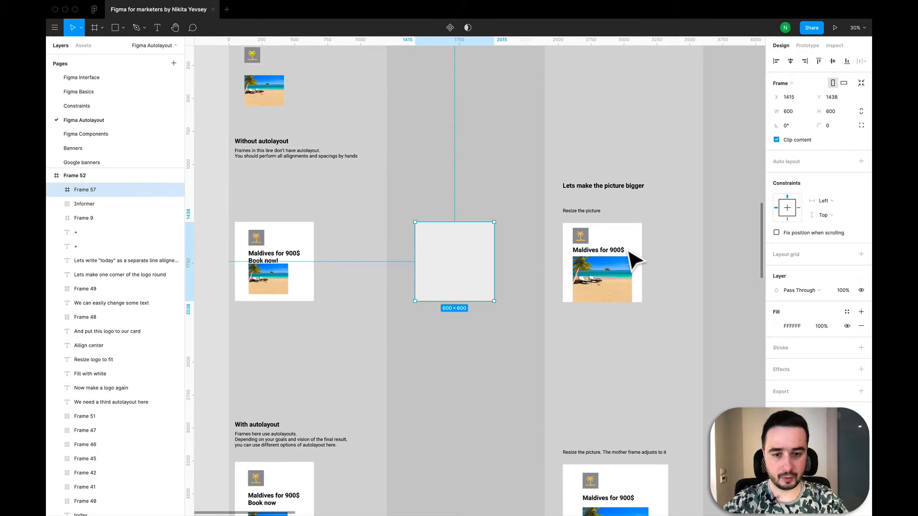
click(557, 268)
scroll(624, 249, down, 3)
mouse_move(541, 271)
mouse_down()
mouse_move(491, 296)
mouse_move(532, 258)
mouse_move(540, 262)
mouse_up()
scroll(541, 261, up, 5)
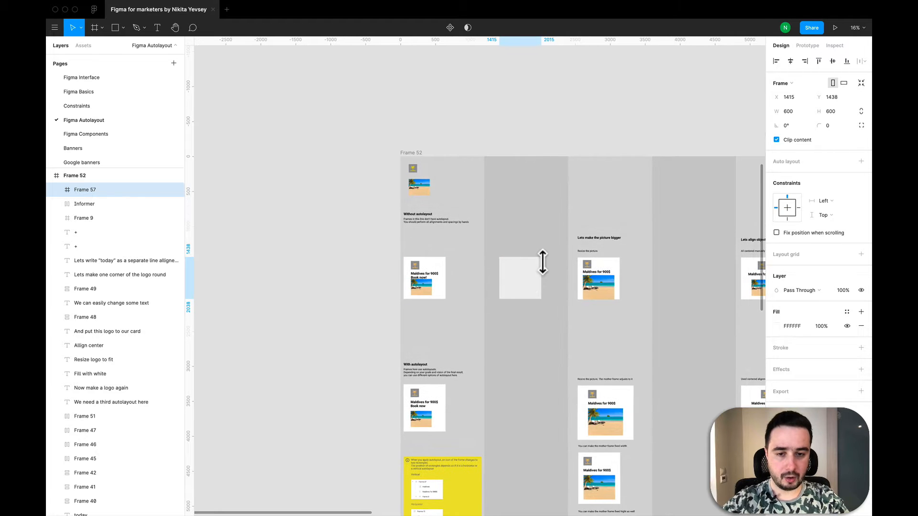
scroll(526, 307, up, 5)
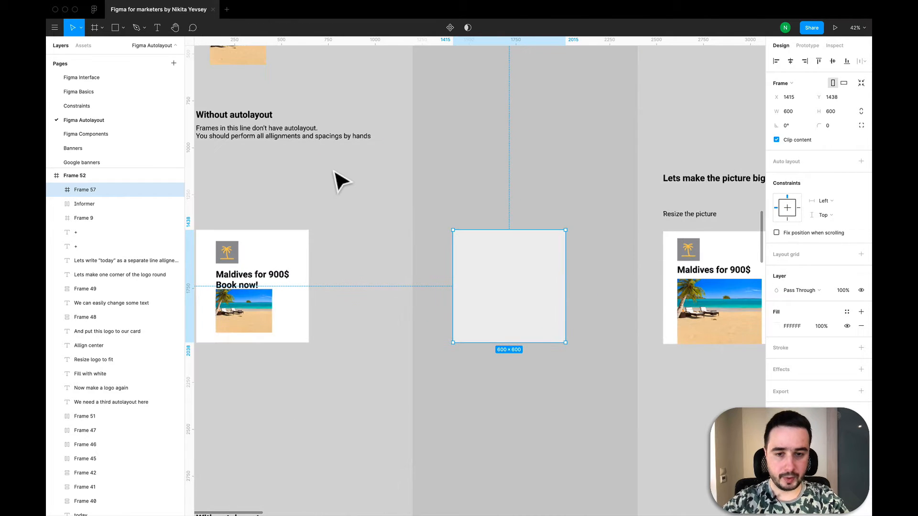
Step: Copy the palm logo and beach picture from above "Without autolayout" into the blank 600 × 600 frame
scroll(337, 178, down, 3)
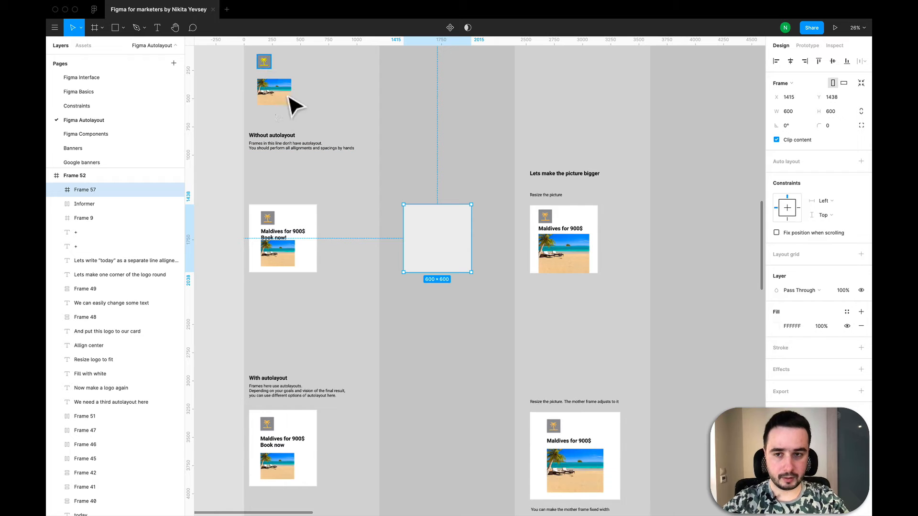
click(264, 61)
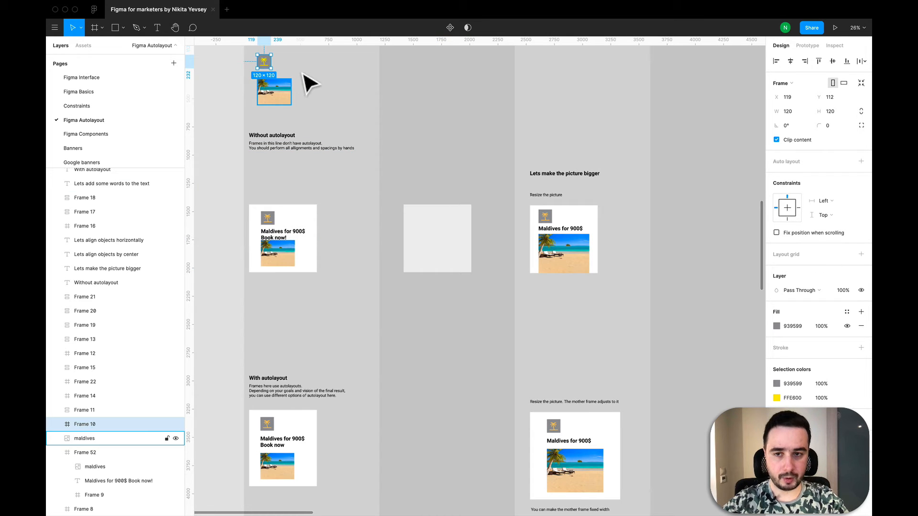
drag(220, 111, 311, 56)
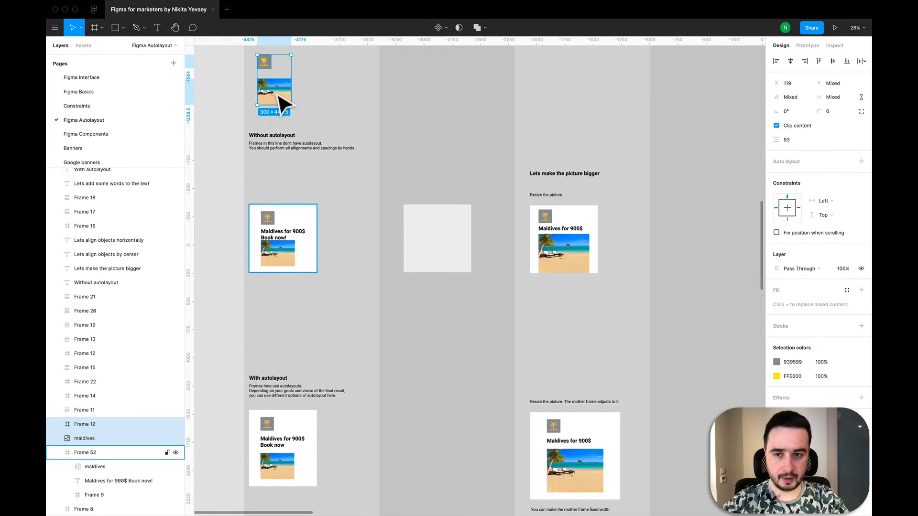
drag(275, 100, 433, 248)
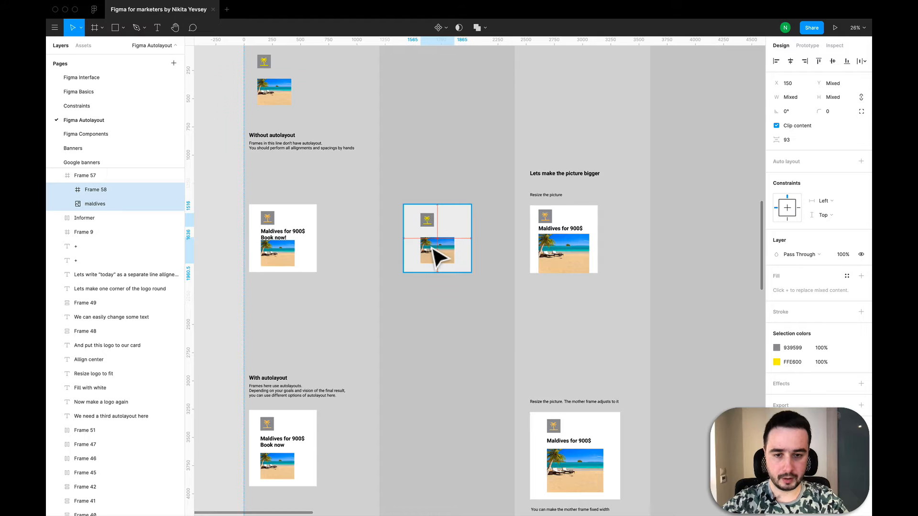
Step: Duplicate the "Maldives for 900$ Book now!" text from the first banner and place the copy in the new frame at X 105, Y 200
click(282, 239)
key(super+v)
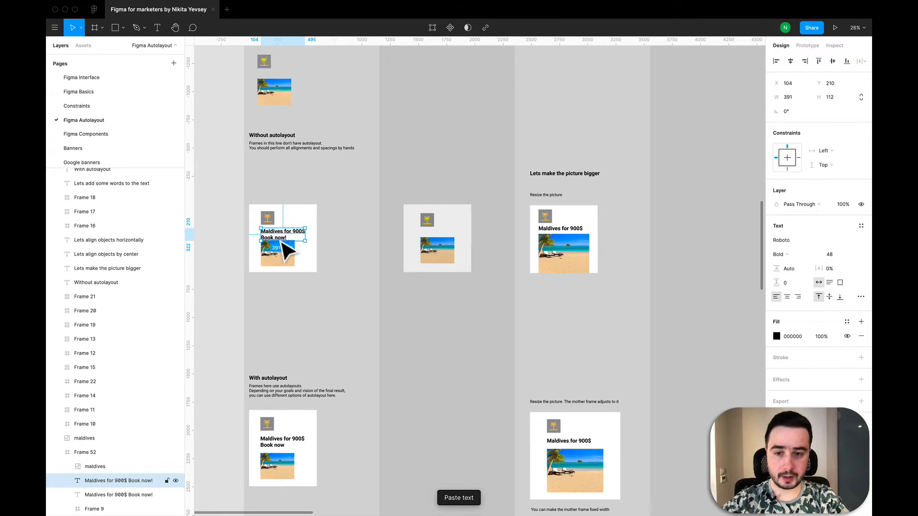
drag(285, 249, 435, 239)
key(shift+2)
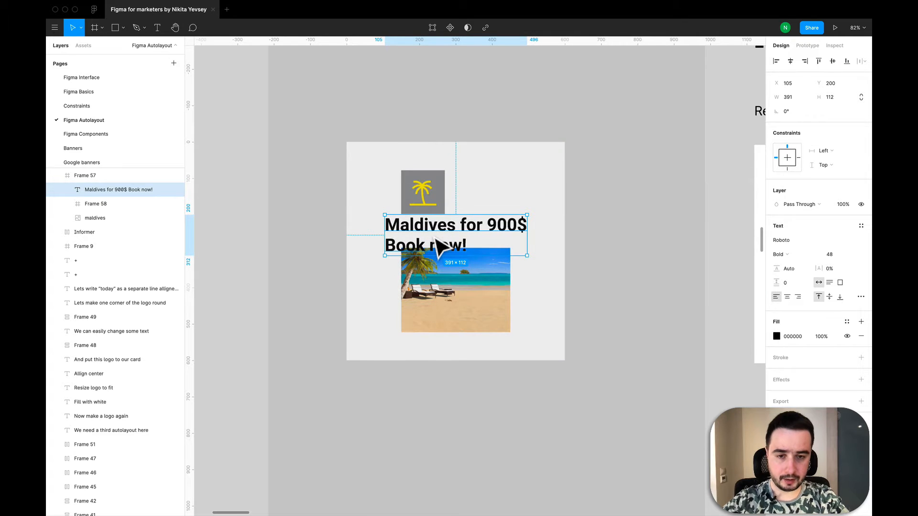
Step: Move the new frame's beach picture down to Y 331 and its palm logo to X 90, Y 44
scroll(435, 239, down, 5)
click(432, 284)
drag(432, 283, 437, 293)
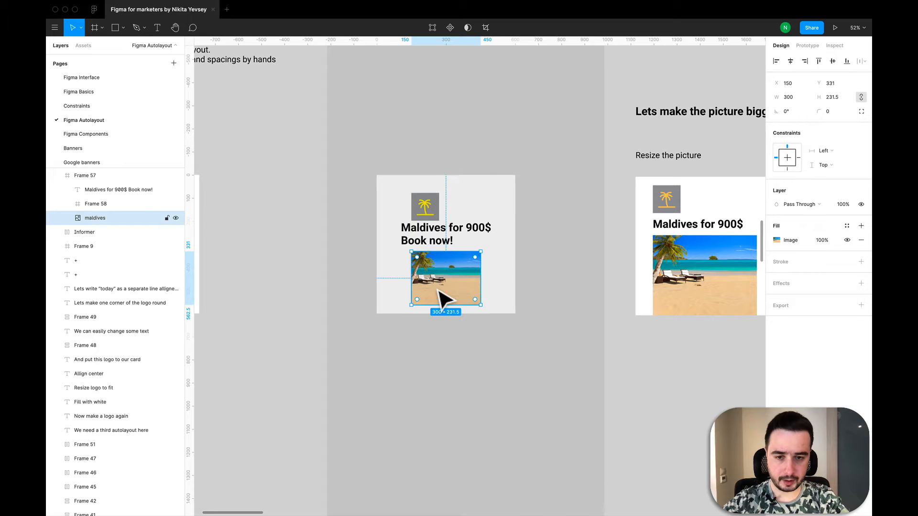
click(429, 220)
drag(433, 216, 421, 206)
Step: Align the beach picture's left edge with the palm logo in the new frame
scroll(420, 207, down, 3)
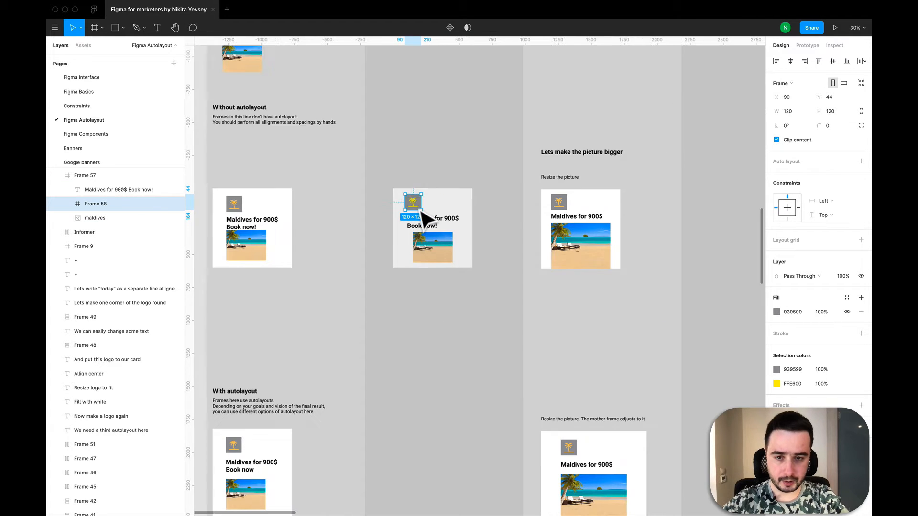
click(433, 248)
drag(422, 242, 424, 244)
Step: Move the new frame's heading text to X 90, Y 200 so its left edge lines up with the logo and picture
click(427, 222)
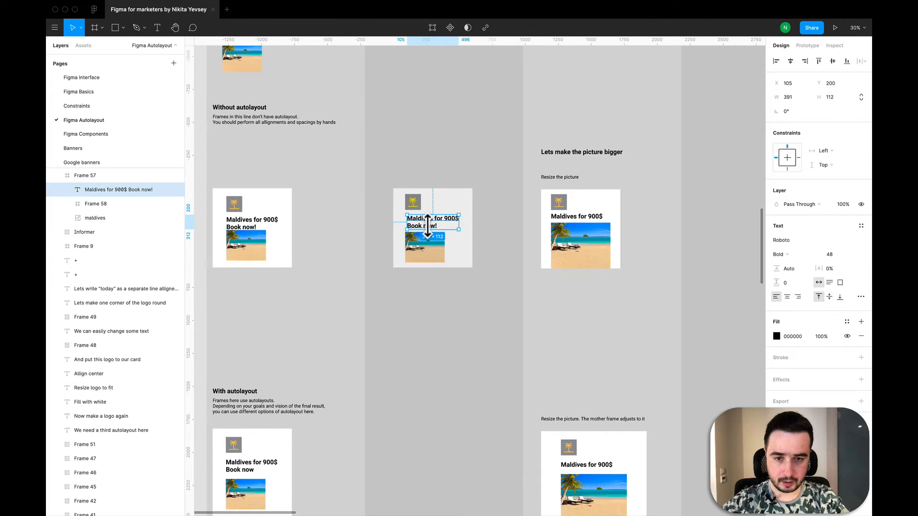
scroll(418, 215, up, 3)
double_click(421, 224)
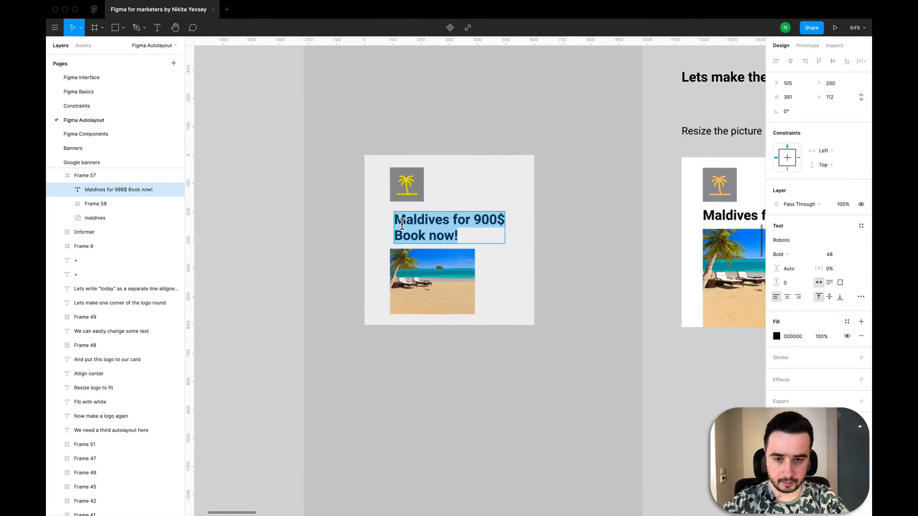
key(Escape)
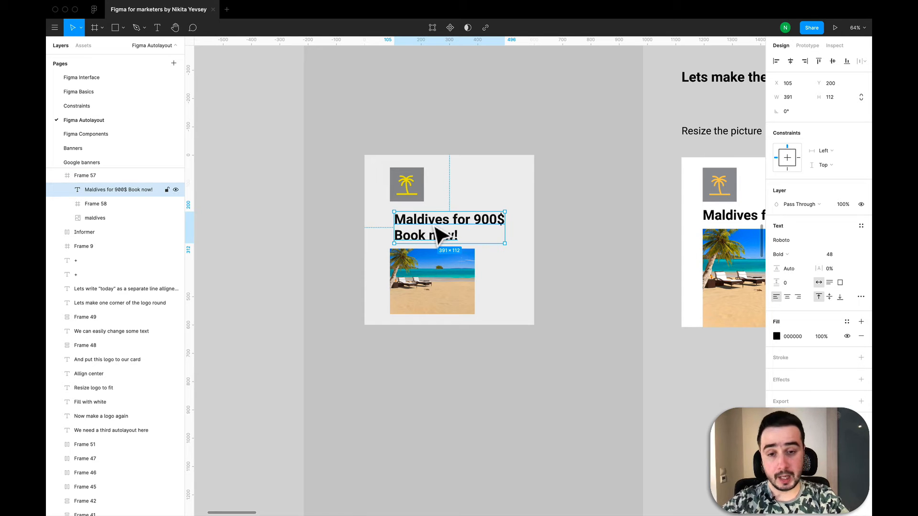
drag(429, 228, 431, 228)
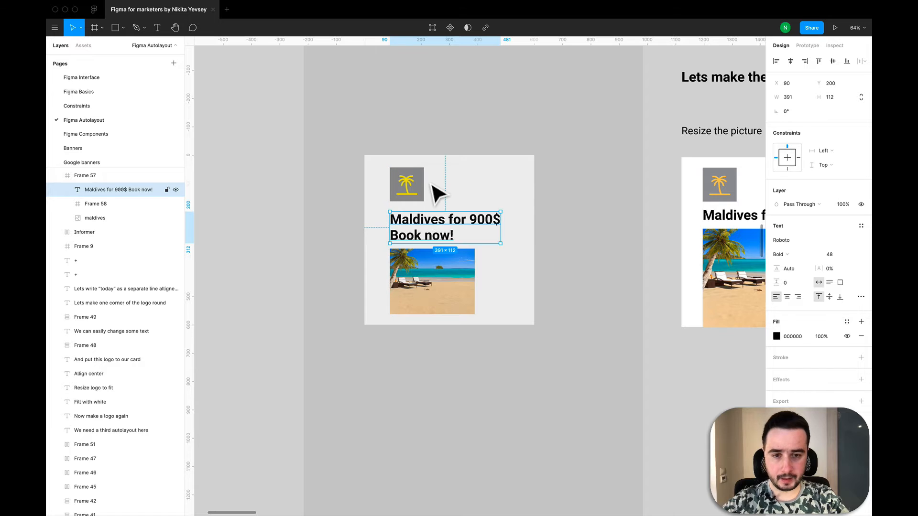
scroll(434, 190, down, 5)
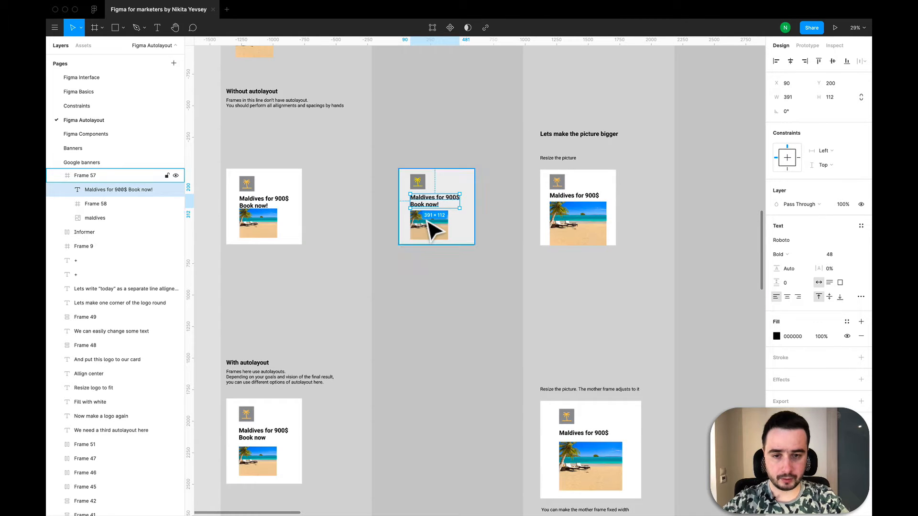
Step: Resize the beach picture in the new banner to 360 × 245 so that it fits inside the frame
scroll(444, 233, up, 5)
click(444, 232)
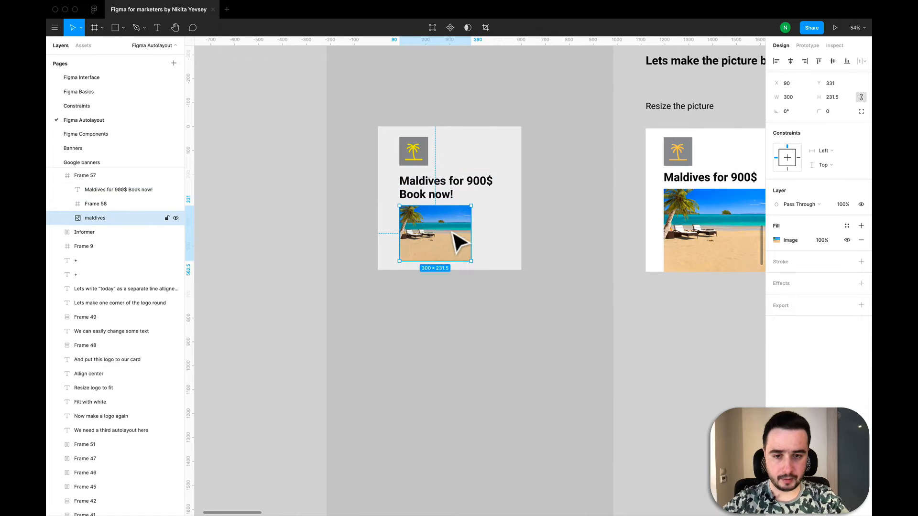
drag(478, 269, 501, 285)
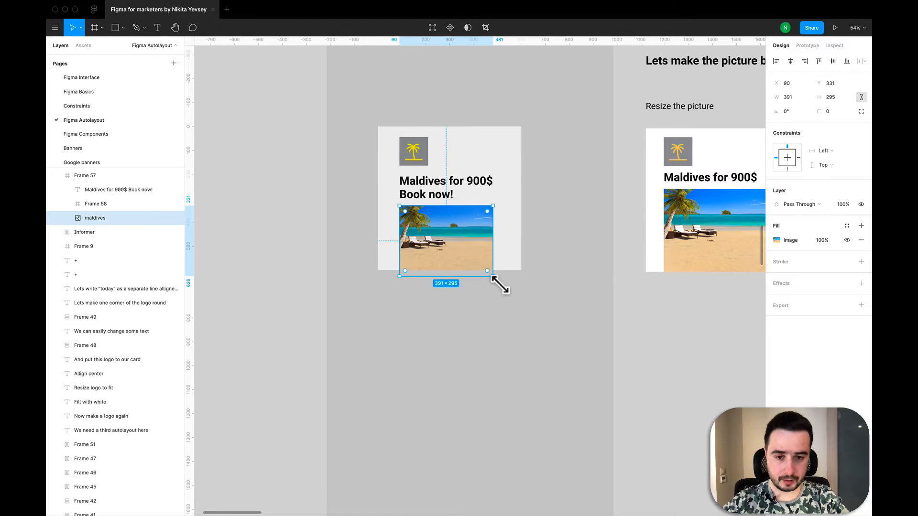
drag(493, 276, 485, 265)
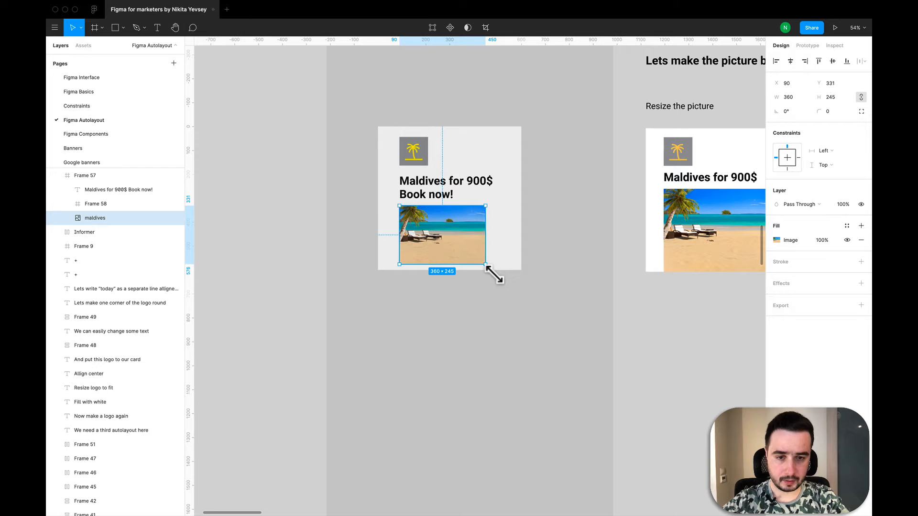
click(538, 209)
Step: Duplicate the manually built banner and place the copy in the "With autolayout" row at X 1456, Y 3278
scroll(537, 208, down, 10)
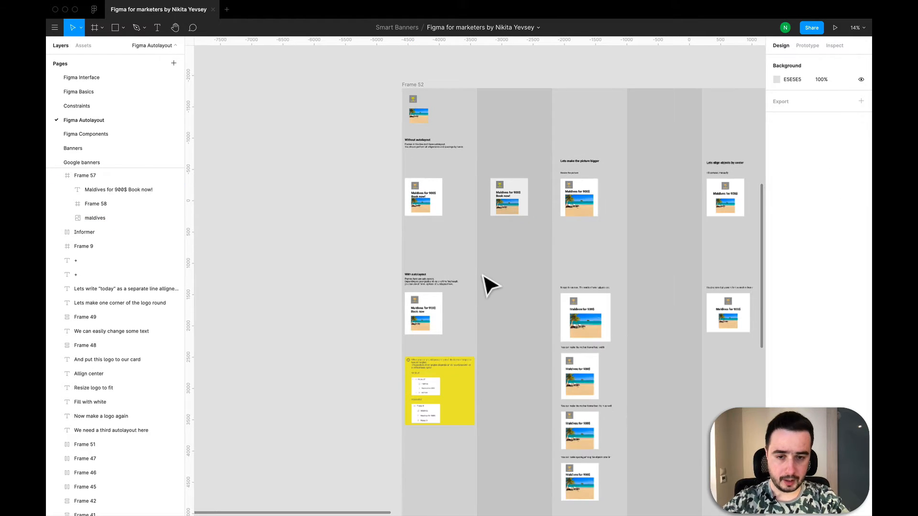
scroll(483, 356, up, 4)
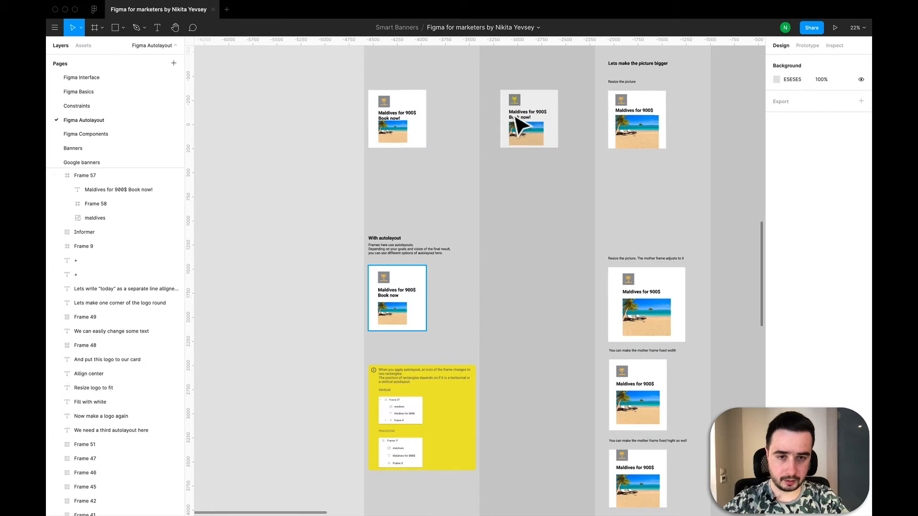
click(550, 109)
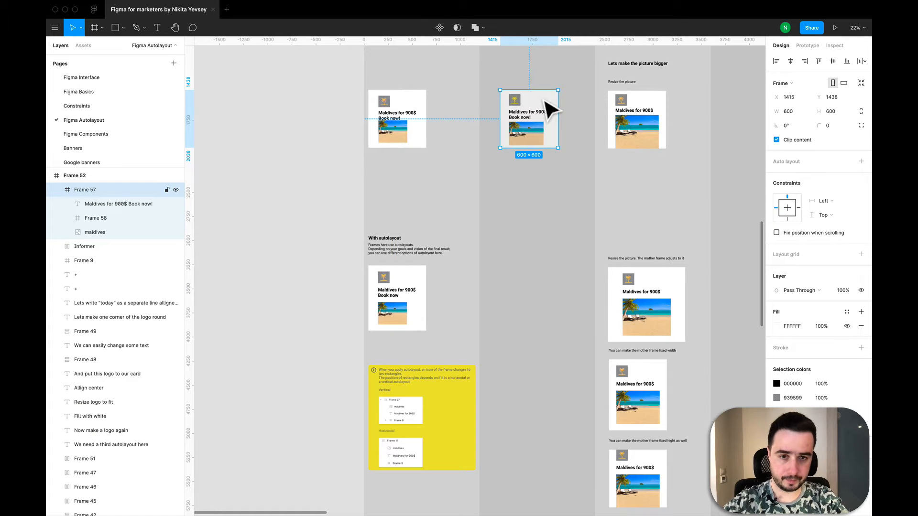
key(super+v)
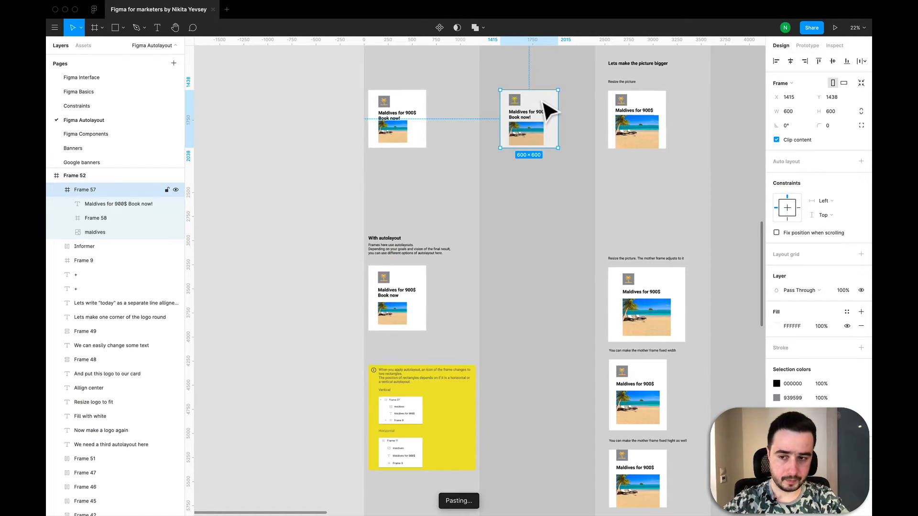
drag(549, 109, 551, 287)
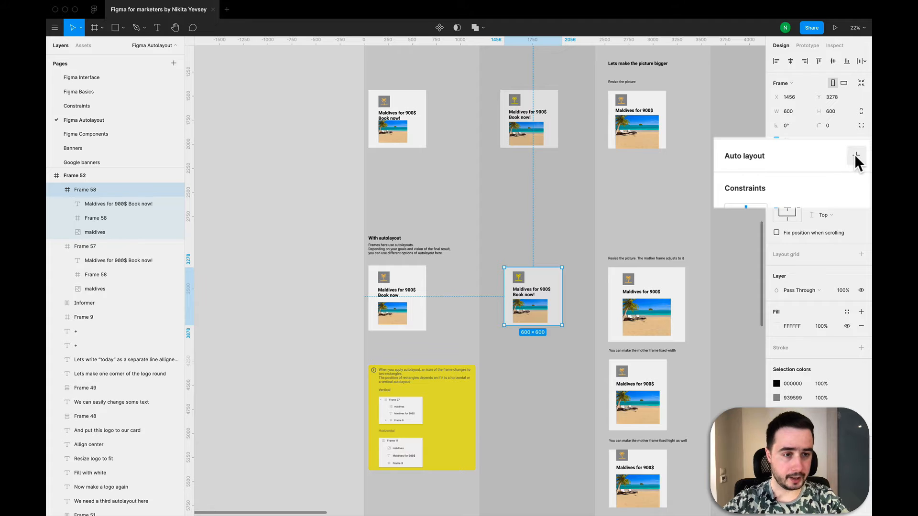
Step: Add auto layout to the copied banner and compare its settings with those of the manually built banner above
click(855, 154)
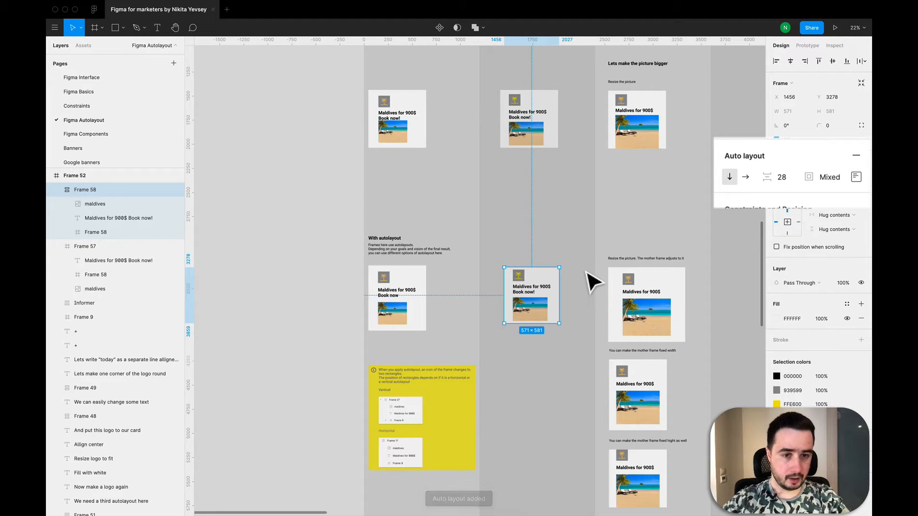
click(550, 108)
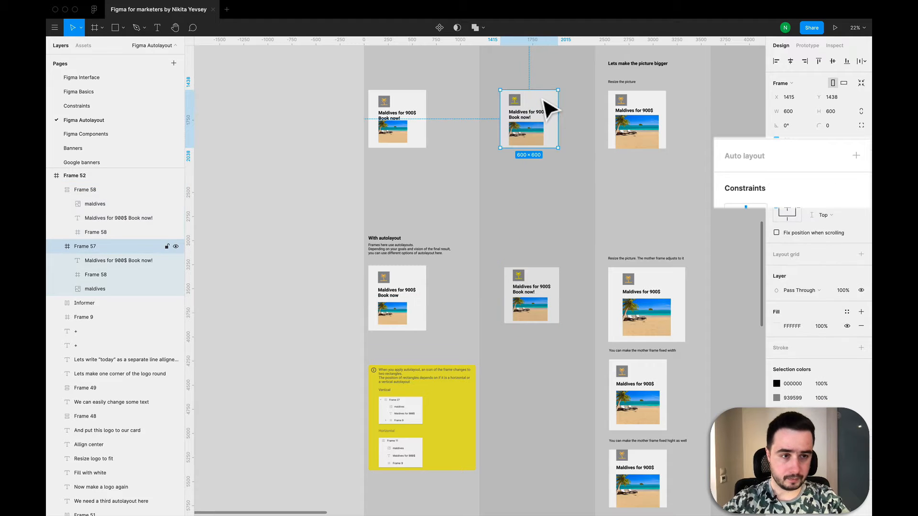
click(548, 292)
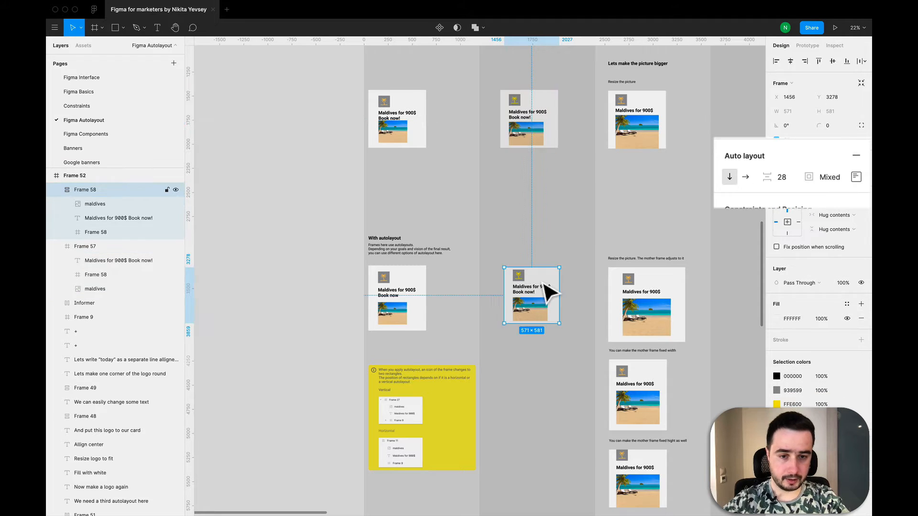
Step: Try different auto layout alignments on the copied banner, ending with its contents centered
scroll(549, 292, up, 3)
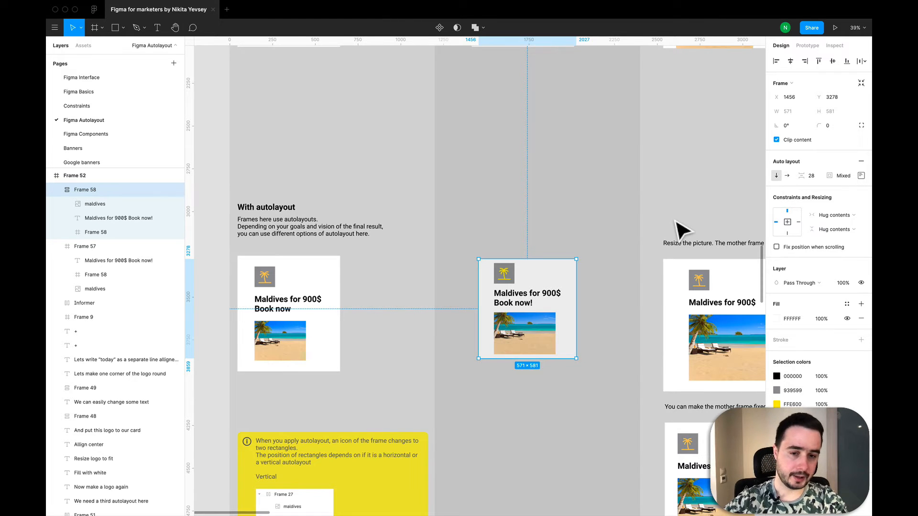
scroll(674, 221, right, 1)
scroll(674, 221, down, 1)
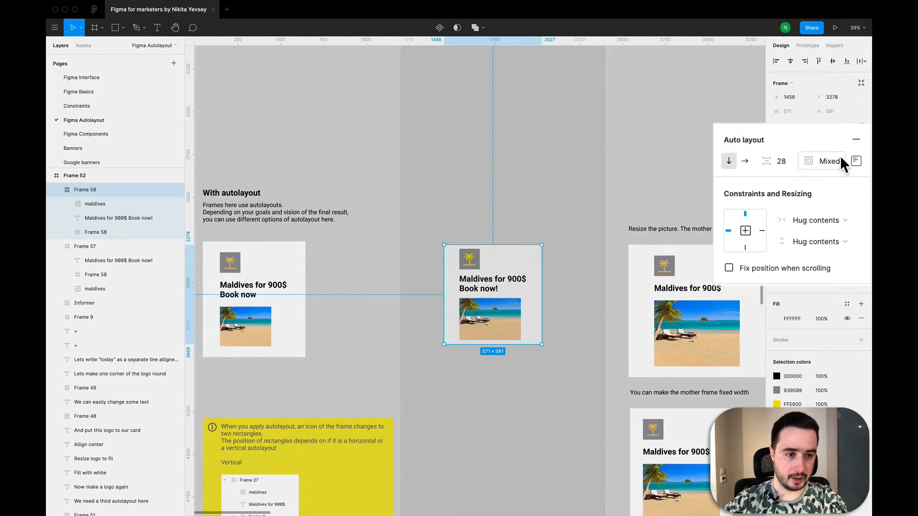
click(855, 161)
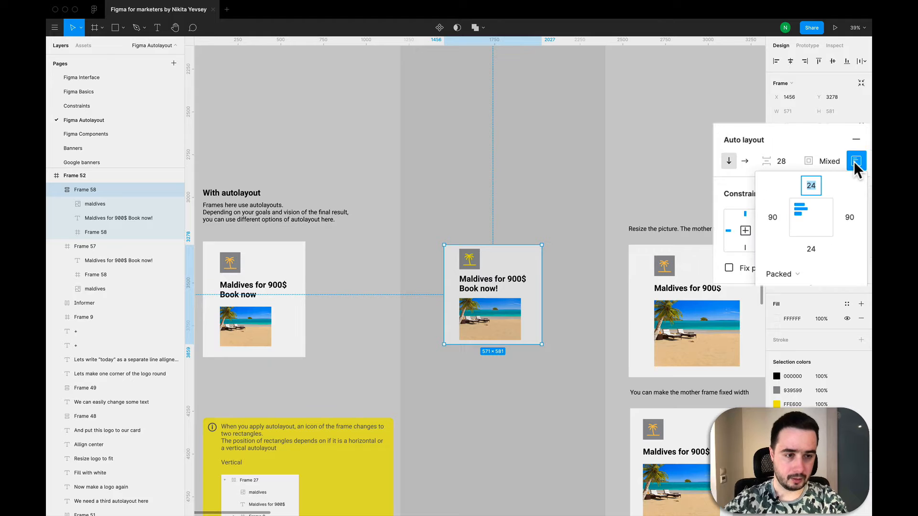
click(811, 217)
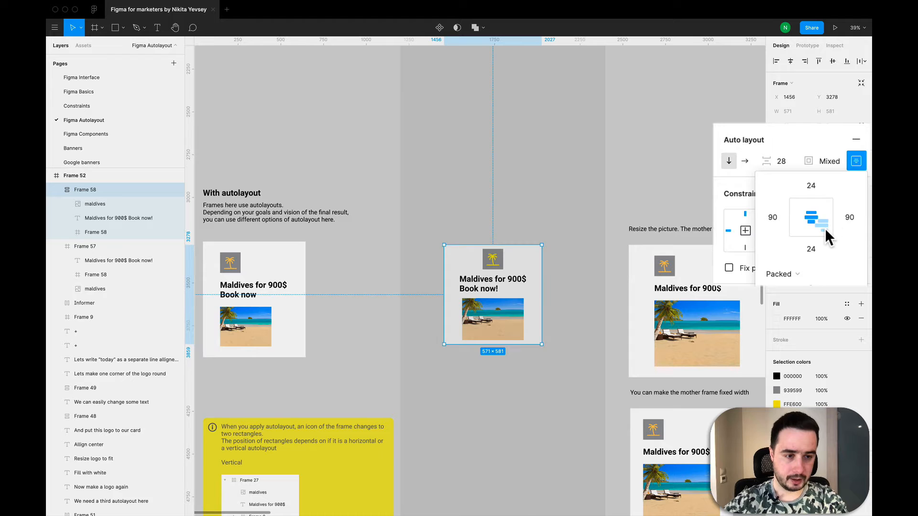
click(825, 228)
click(802, 222)
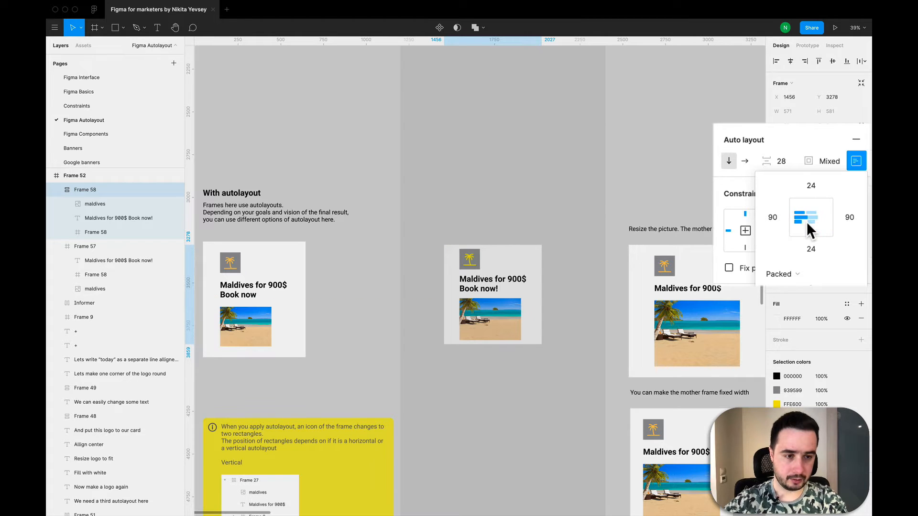
click(807, 222)
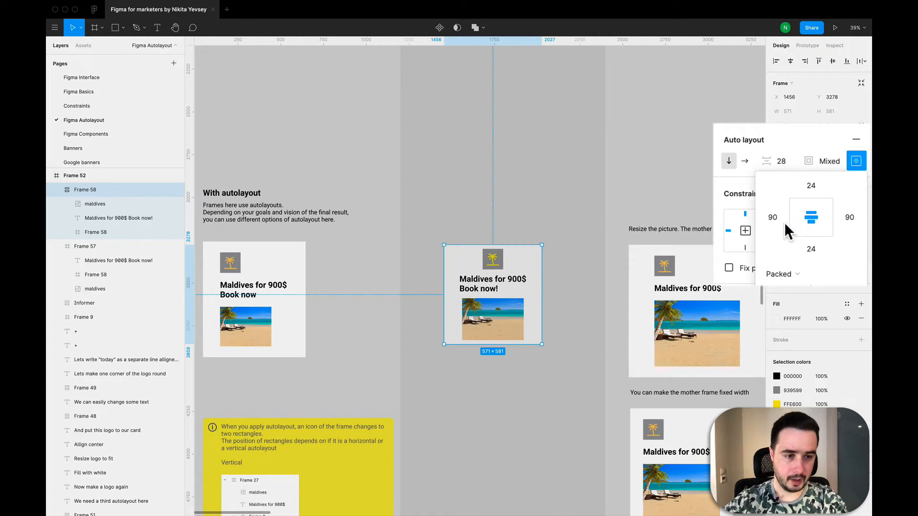
Step: Set the copied banner's top and bottom auto layout padding to 90
click(819, 190)
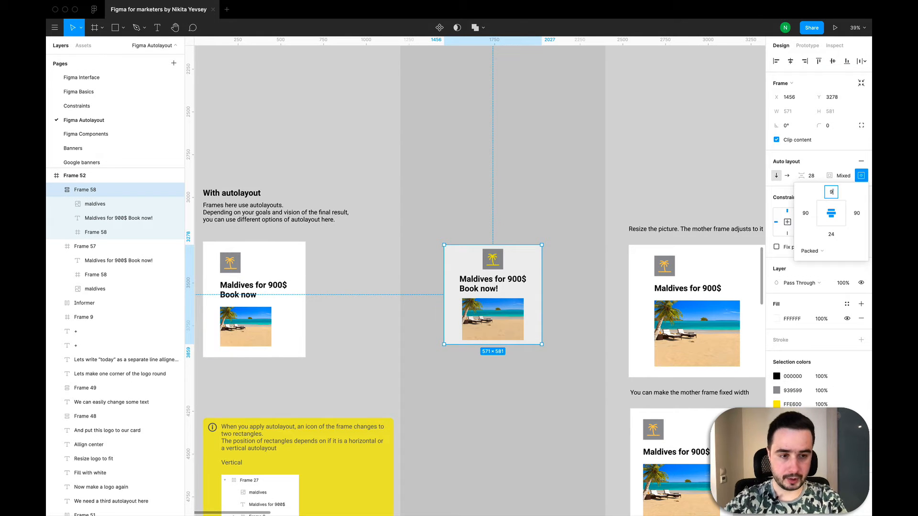
text(90)
key(Tab)
text(90)
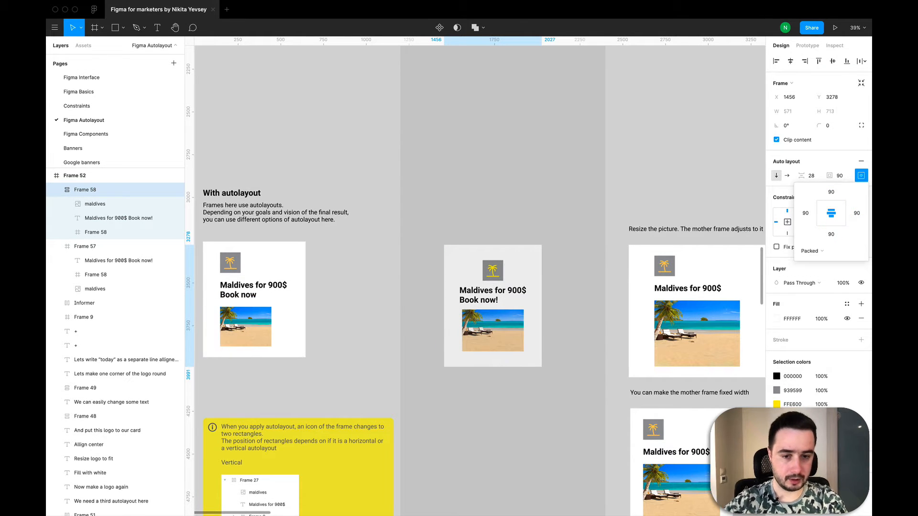
key(Return)
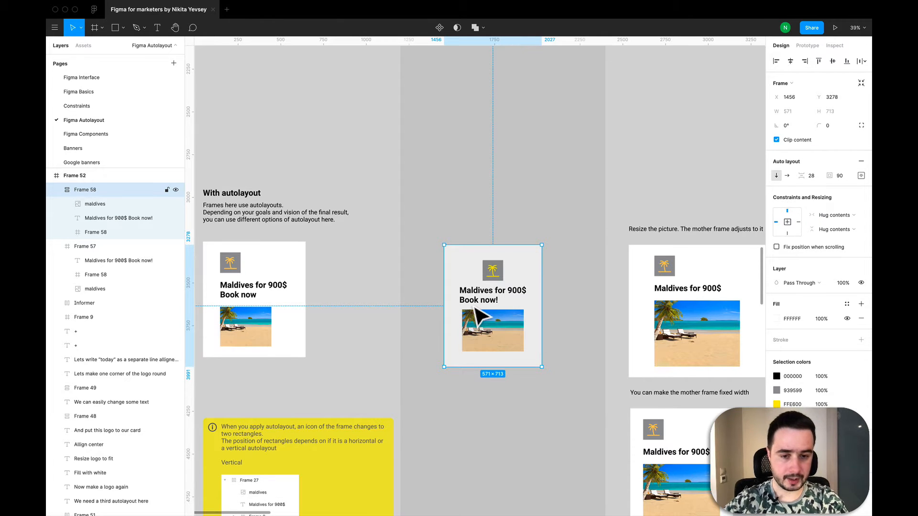
Step: Measure the distances from the palm logo to the frame edges in the first "With autolayout" banner
scroll(473, 307, down, 2)
click(280, 303)
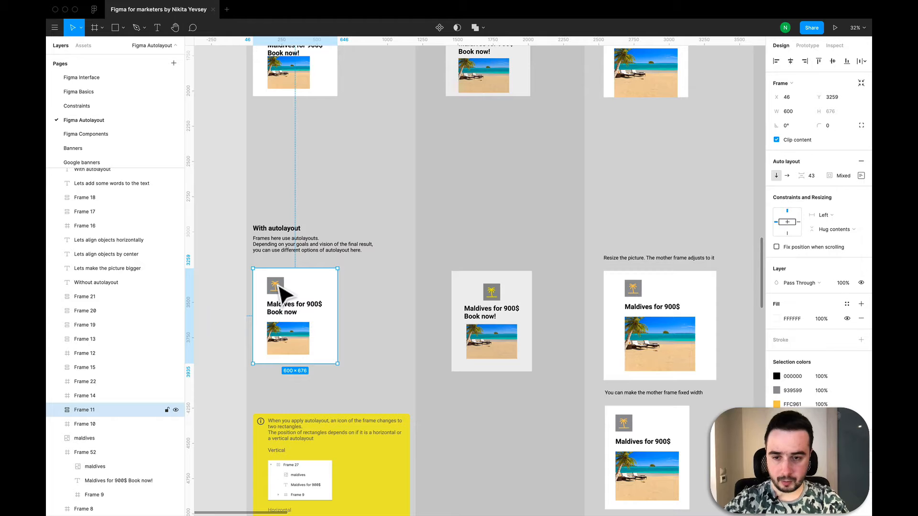
scroll(282, 294, up, 5)
click(279, 291)
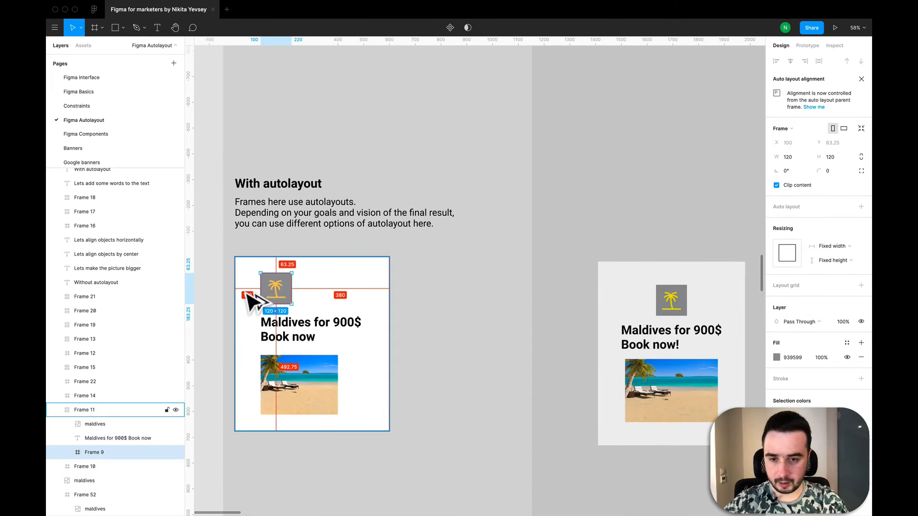
key(alt)
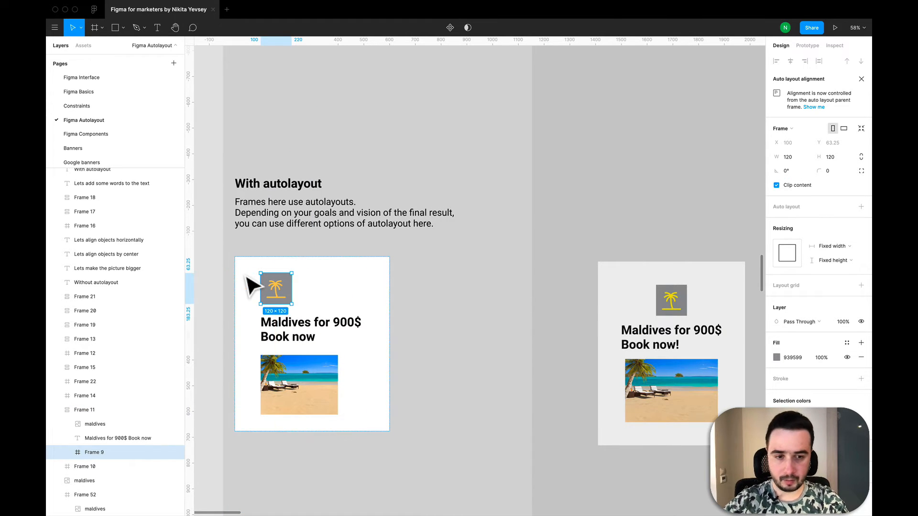
Step: Set the copied banner's padding to 100 on all sides and align its contents left
scroll(250, 287, down, 4)
click(430, 286)
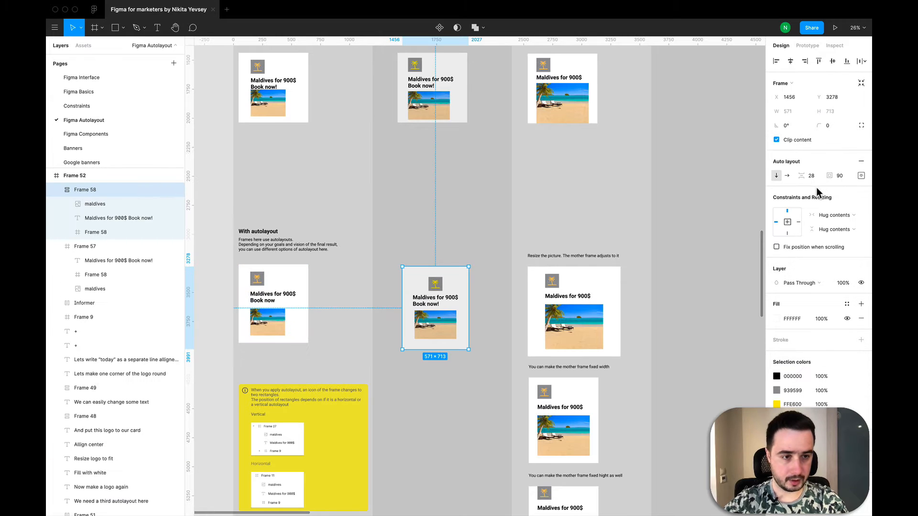
text(100)
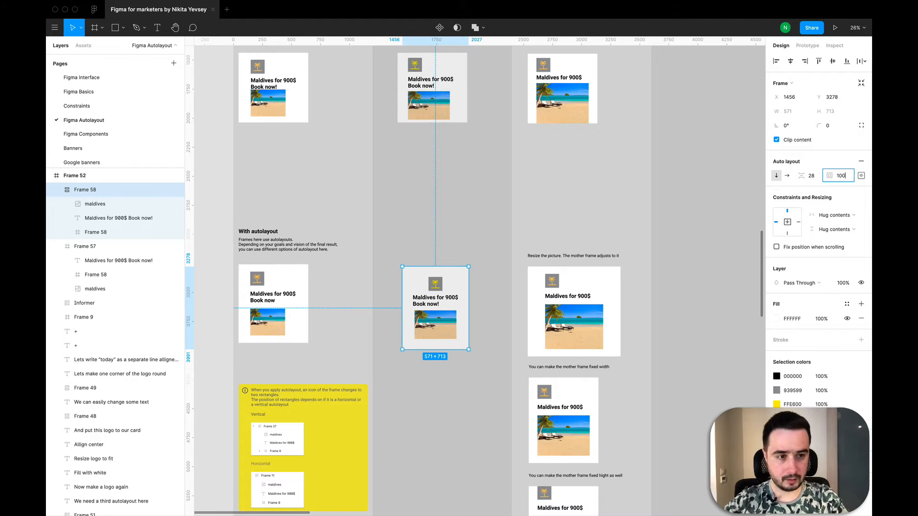
key(Return)
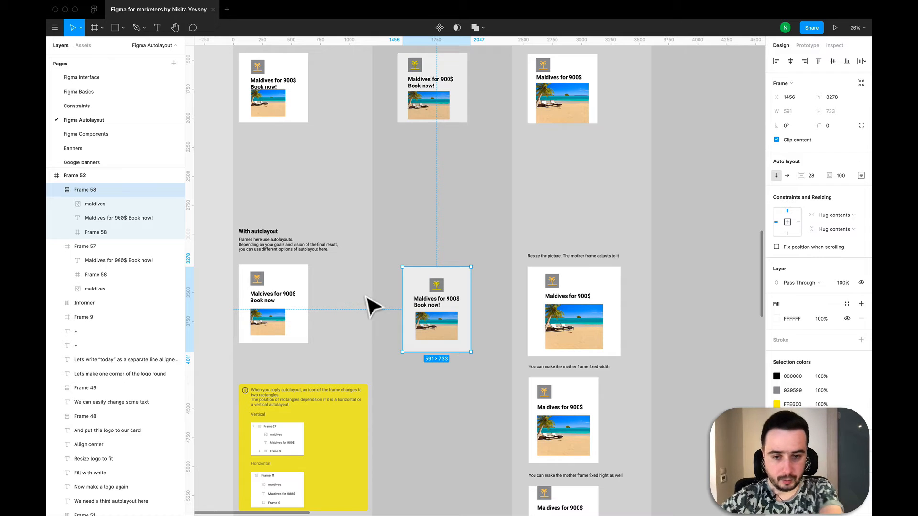
click(860, 176)
click(823, 215)
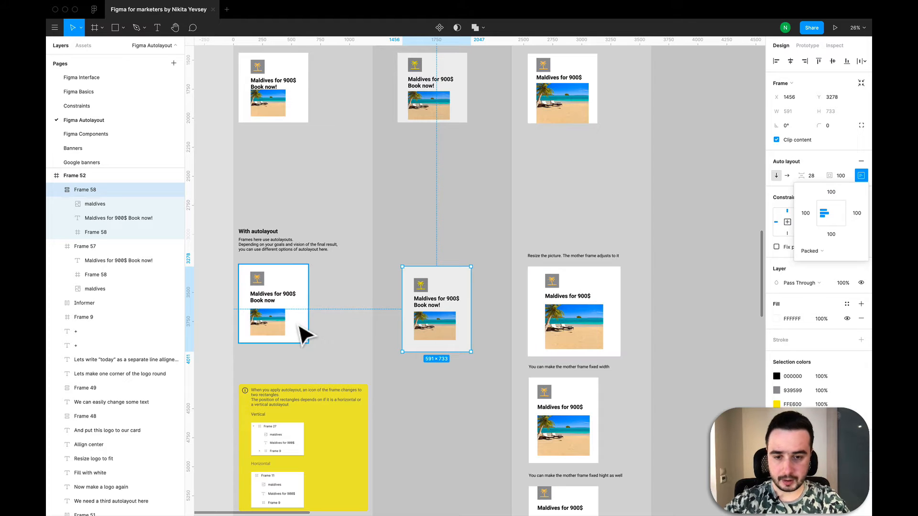
Step: Reduce the copied banner's top and bottom padding to 80
scroll(258, 306, up, 5)
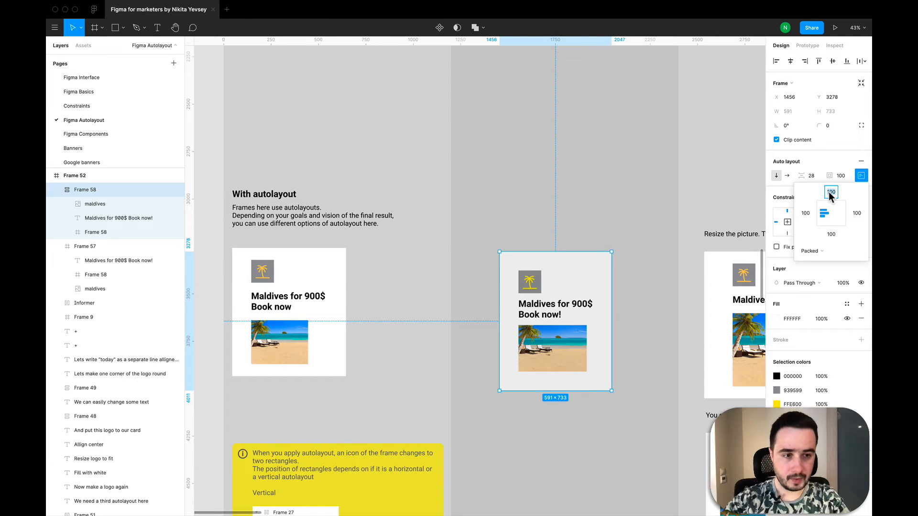
text(80)
key(Tab)
key(Tab)
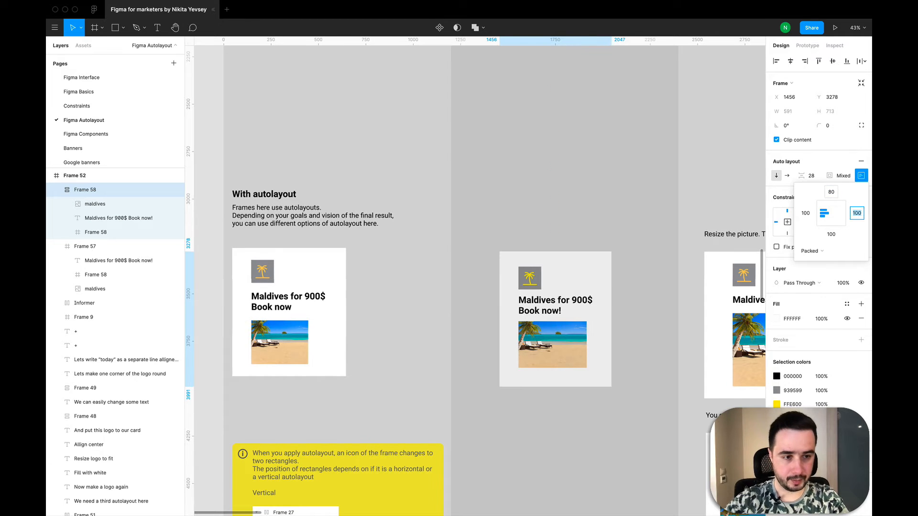
text(80)
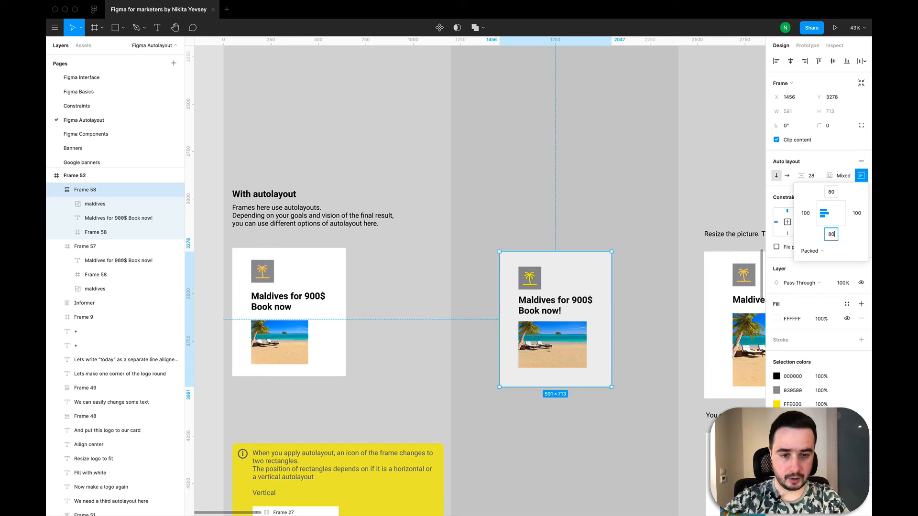
click(810, 157)
Step: Set the spacing between the items in the copied banner to 40 and deselect the banner
click(812, 176)
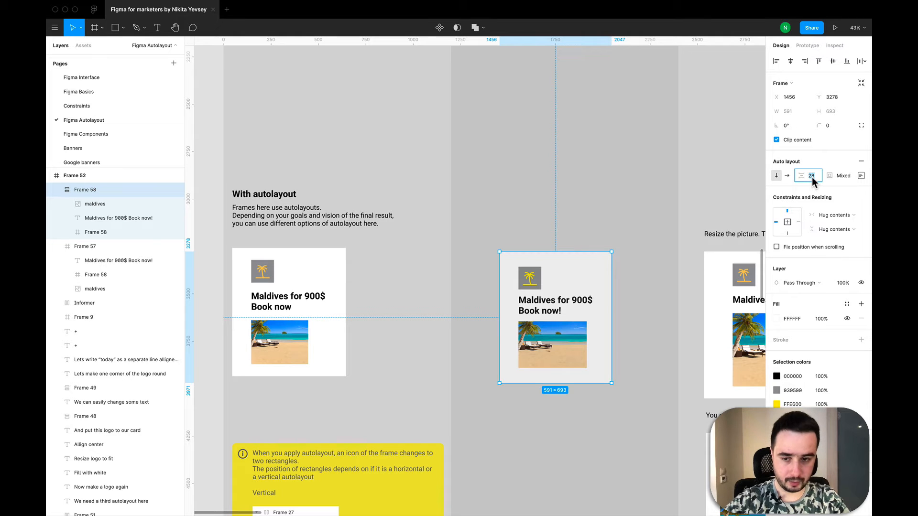
text(40)
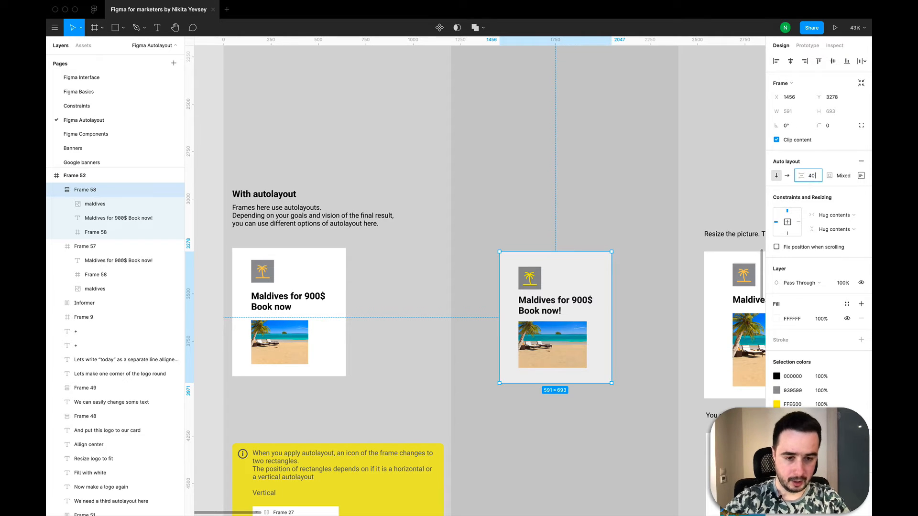
key(Return)
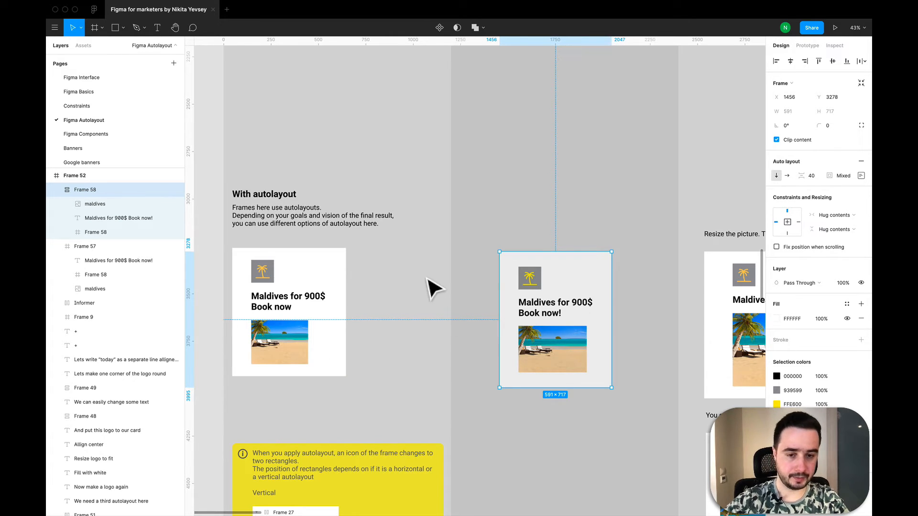
click(456, 313)
scroll(457, 313, down, 5)
scroll(456, 314, down, 2)
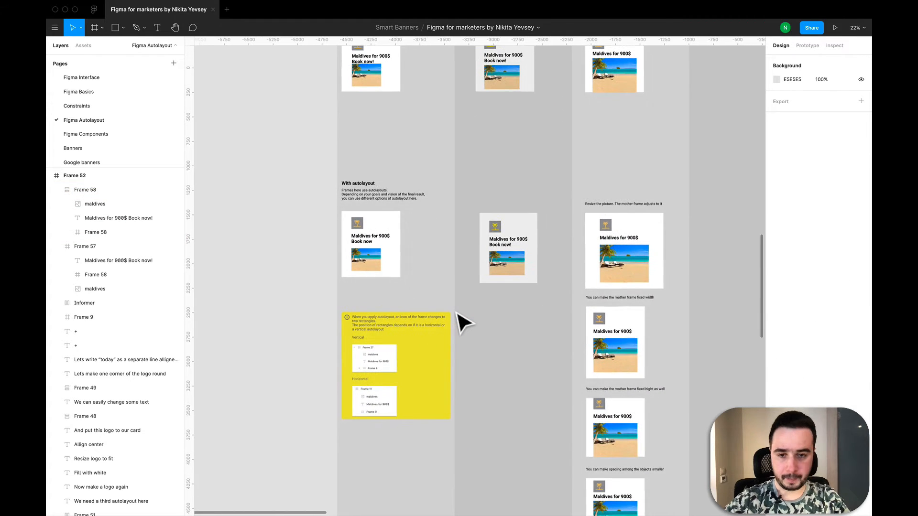
scroll(406, 363, up, 5)
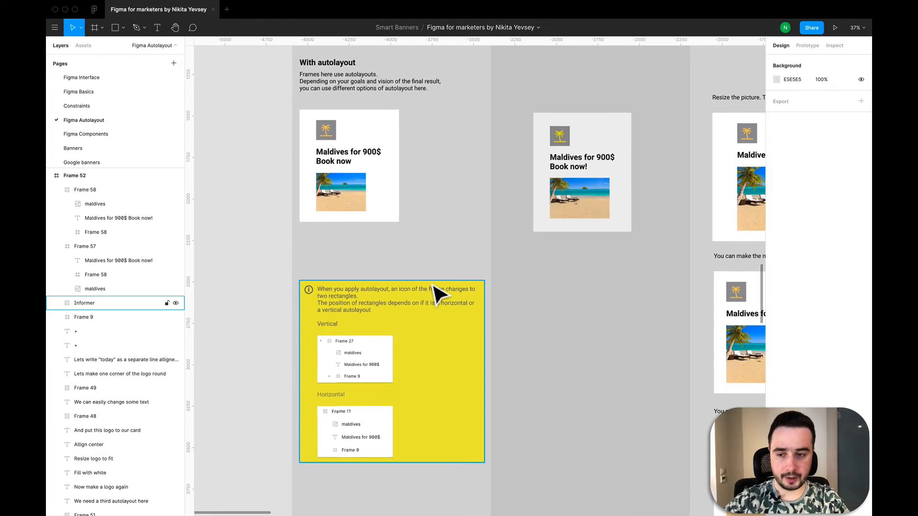
Step: Compare the layer icons of the vertical and horizontal autolayout banners with the examples in the yellow info note
click(372, 125)
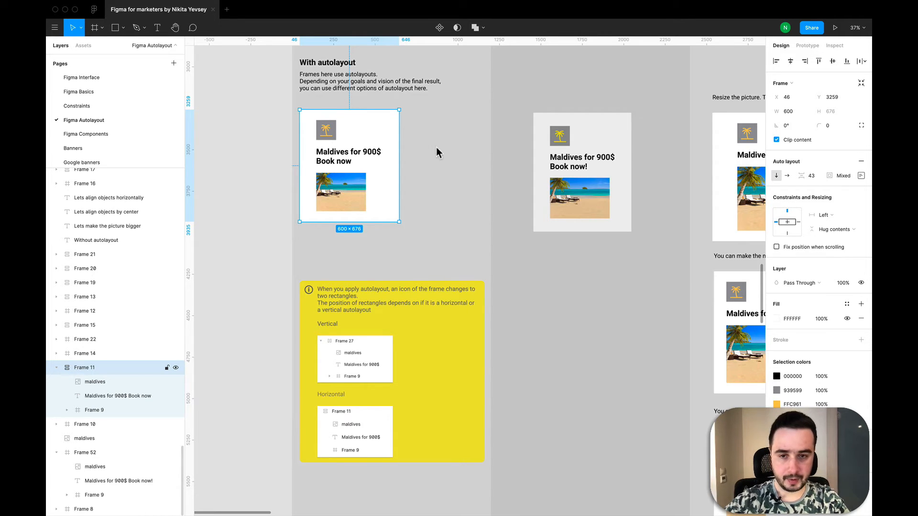
scroll(448, 227, down, 3)
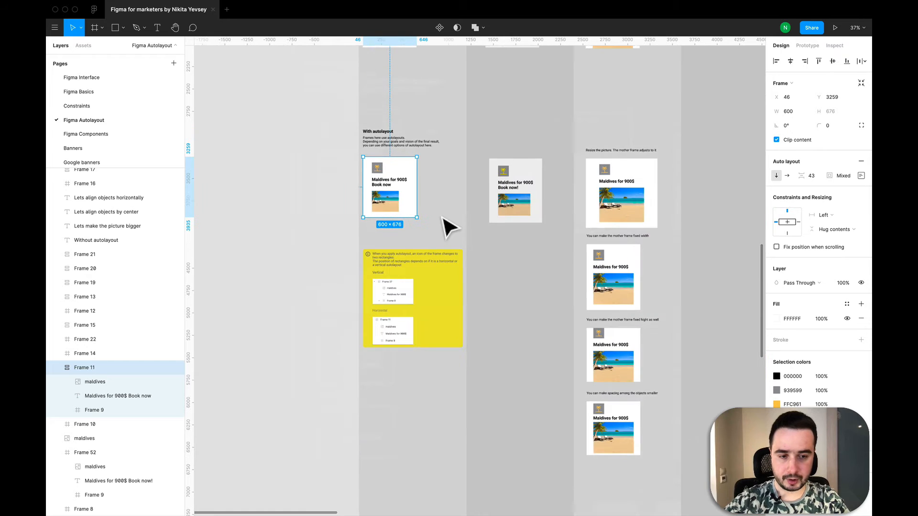
scroll(446, 225, down, 3)
scroll(447, 225, right, 5)
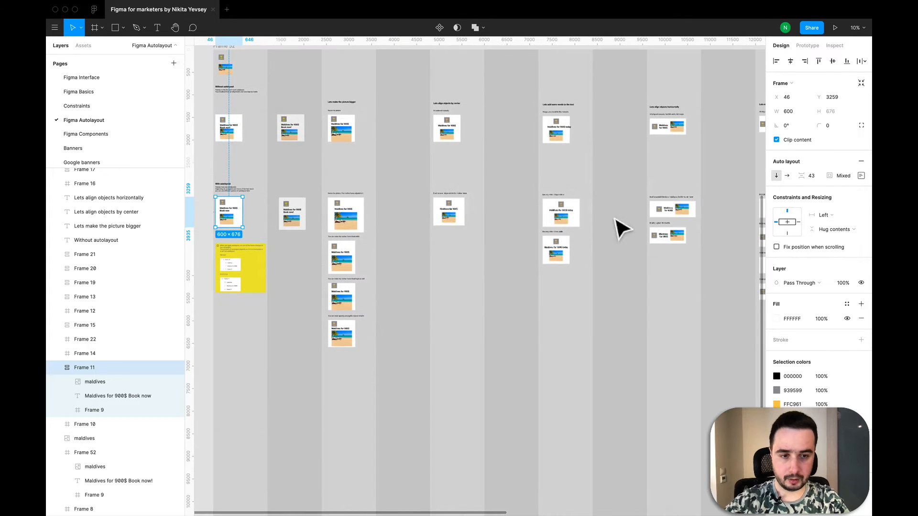
click(663, 214)
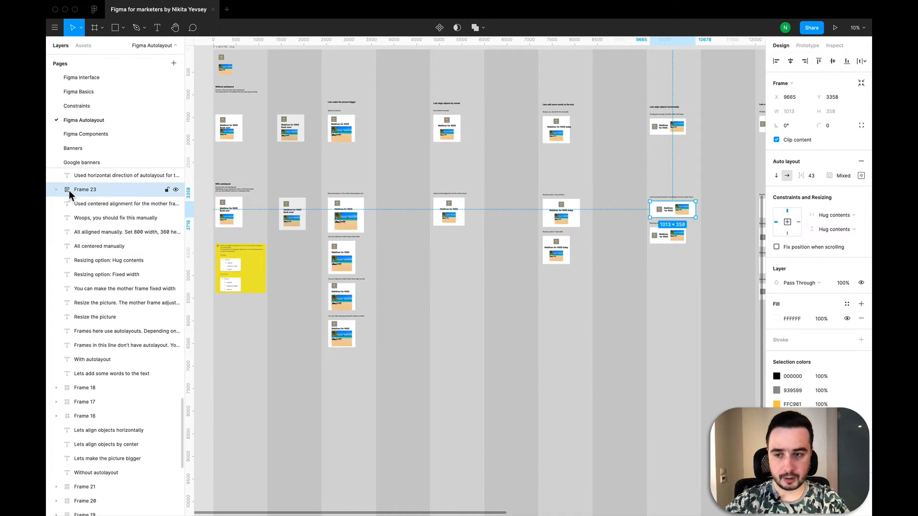
scroll(589, 342, left, 5)
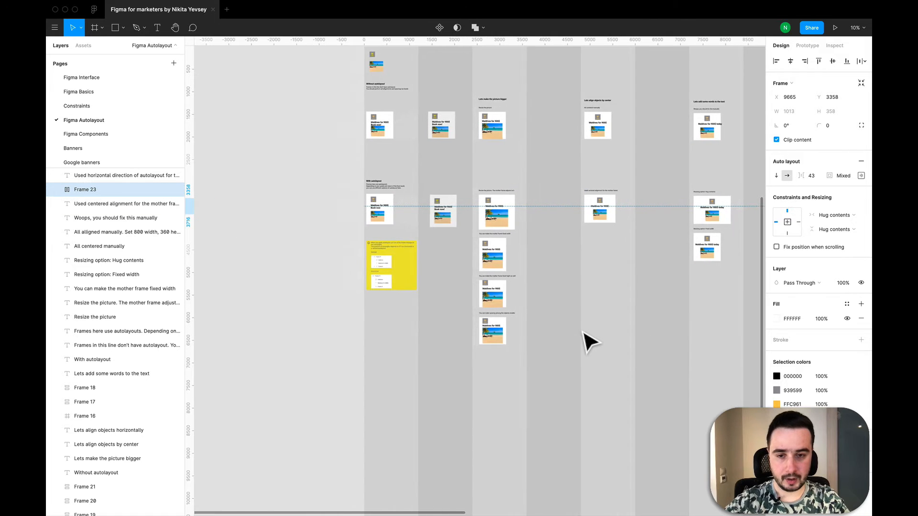
scroll(424, 286, up, 10)
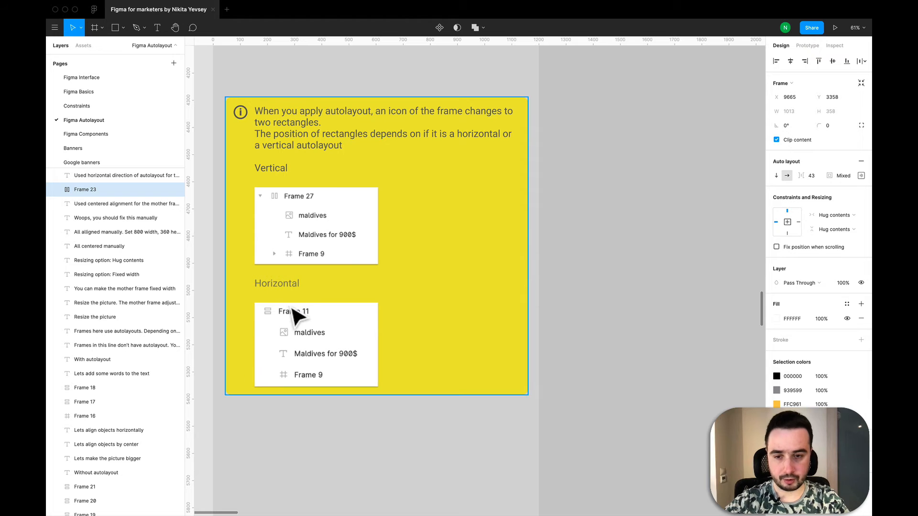
scroll(299, 306, down, 10)
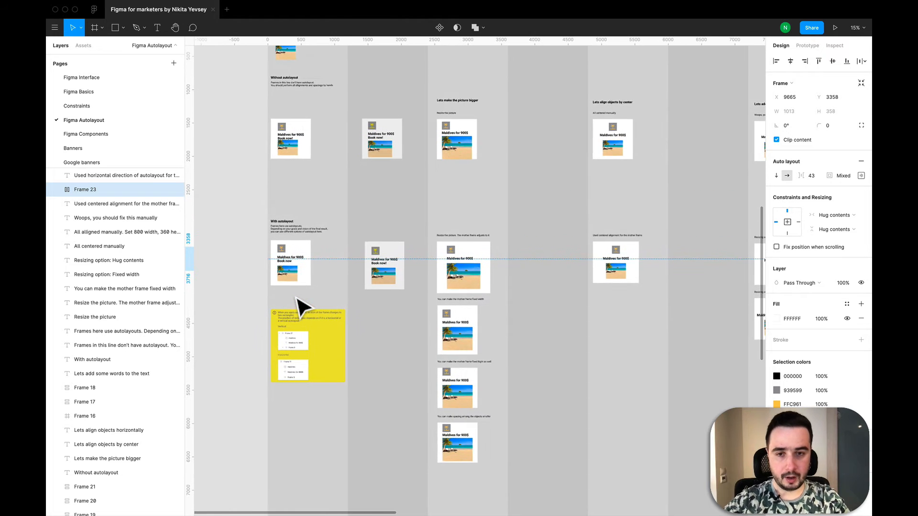
Step: Duplicate the adjusted autolayout banner and place the copy beside the "Resize the picture. The mother frame adjusts to it" example
scroll(299, 306, up, 2)
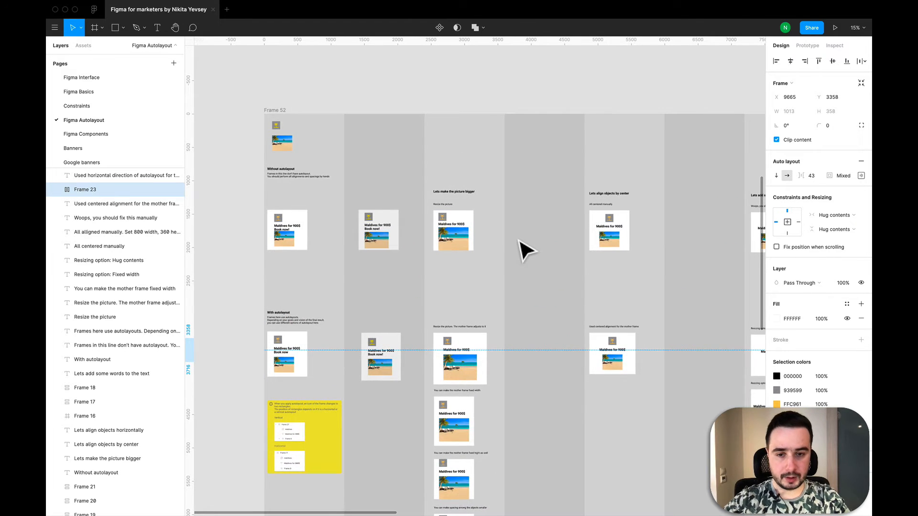
scroll(521, 248, up, 2)
scroll(441, 229, up, 3)
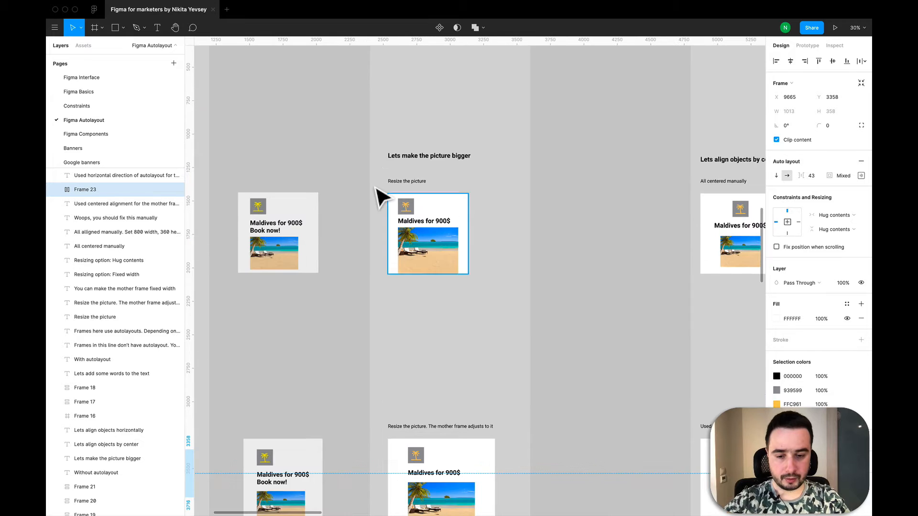
scroll(378, 193, down, 2)
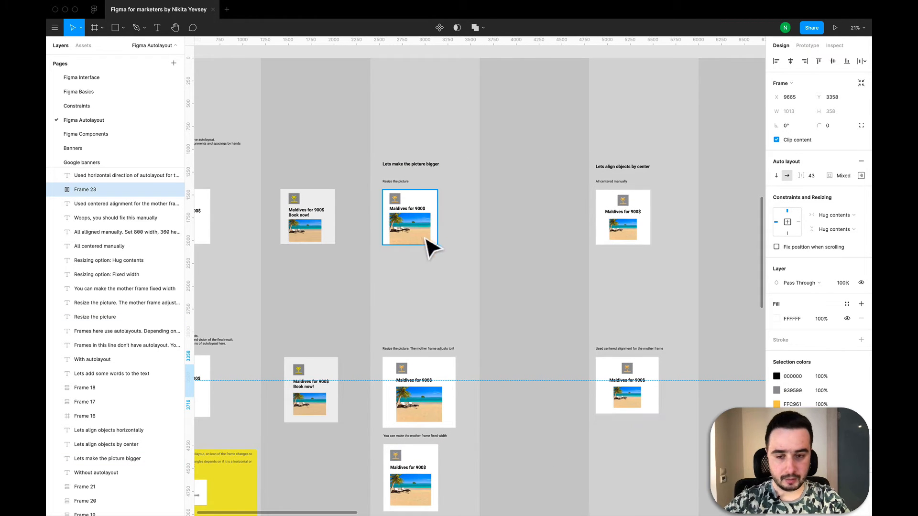
scroll(408, 272, down, 1)
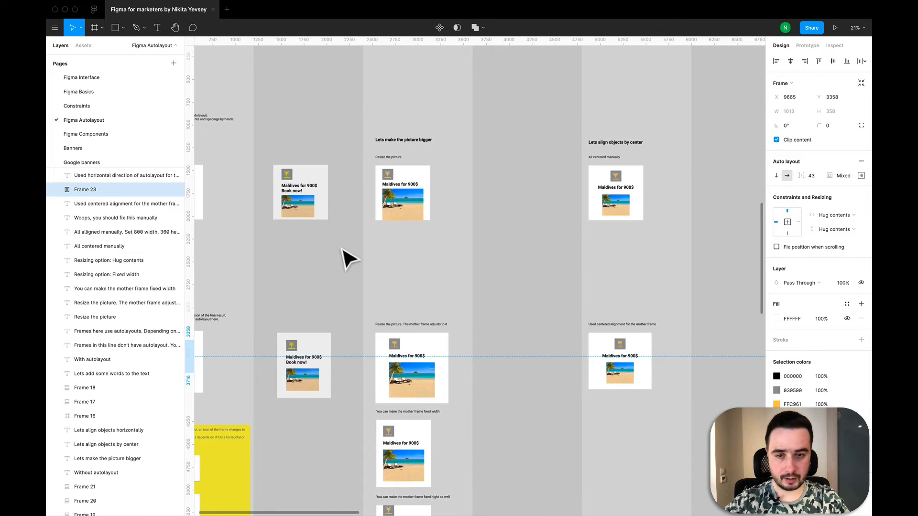
scroll(348, 258, down, 2)
click(318, 308)
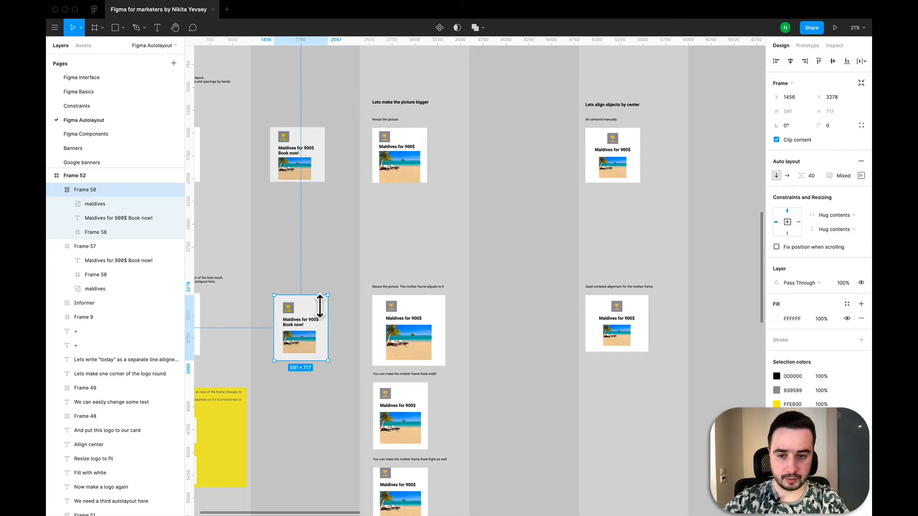
key(ctrl+v)
drag(317, 307, 538, 330)
Step: Enlarge the beach picture in the new banner copy to about 491 × 299 and deselect it
click(522, 348)
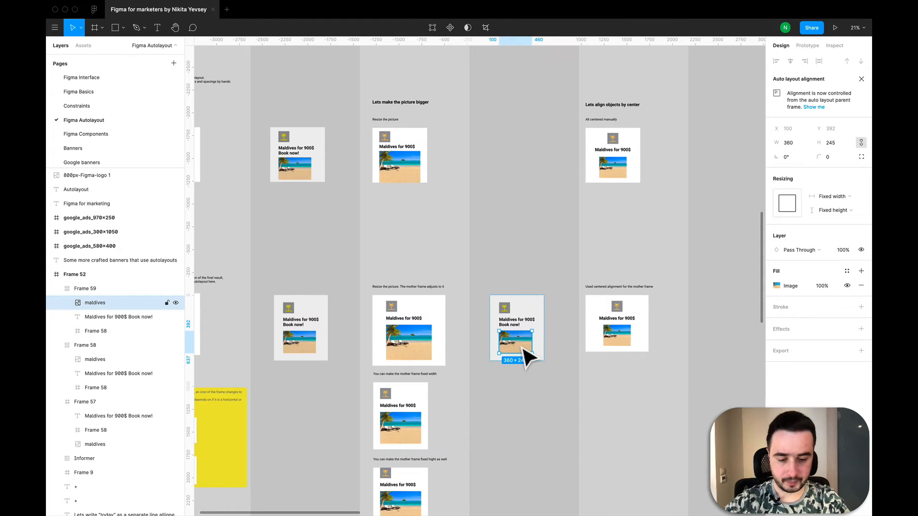
mouse_move(540, 362)
mouse_down()
mouse_move(565, 371)
mouse_move(553, 369)
mouse_up()
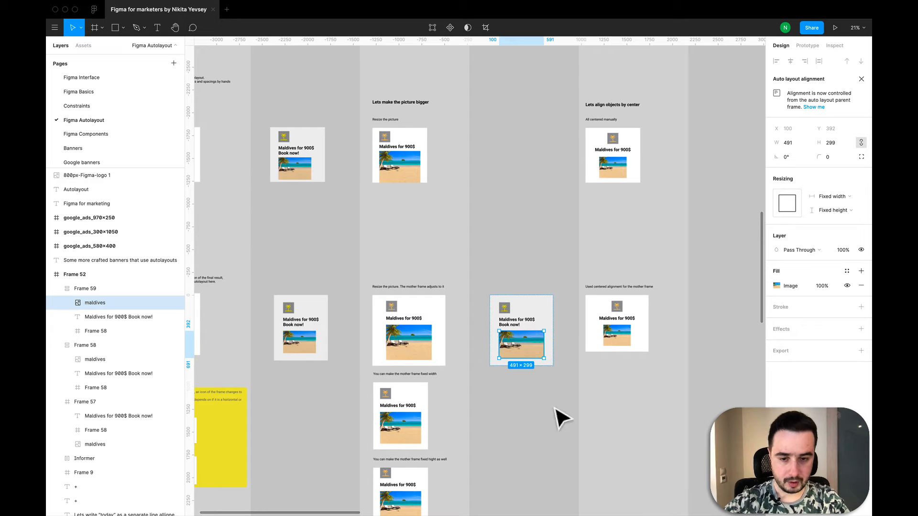
click(561, 418)
scroll(559, 418, down, 2)
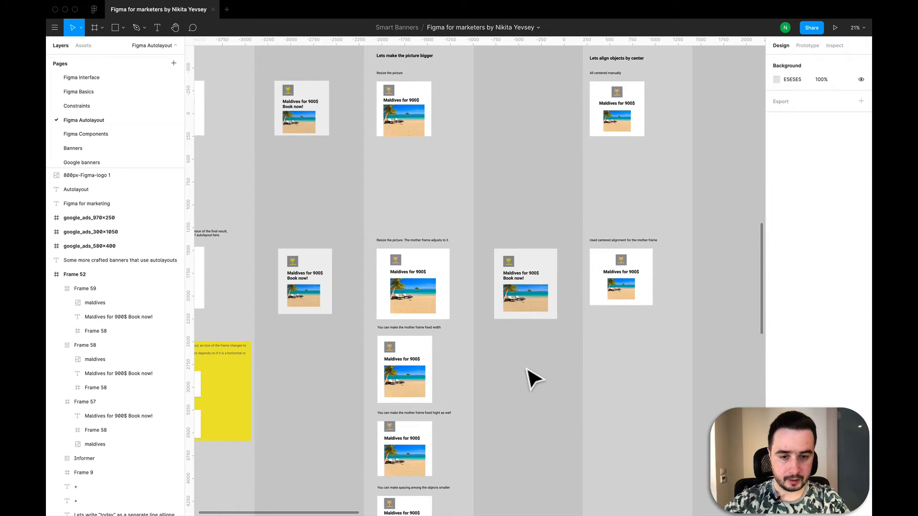
Step: Resize the beach picture in the new banner copy to about 431 × 338
click(534, 270)
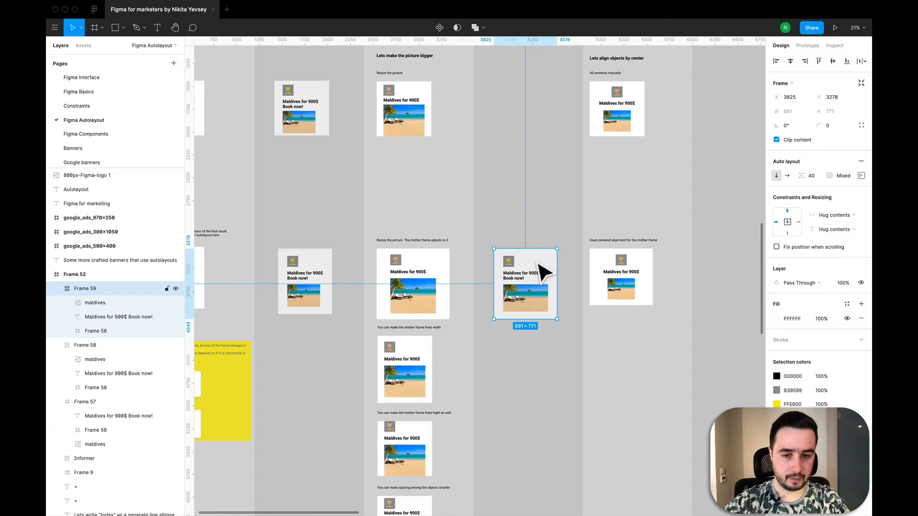
click(536, 306)
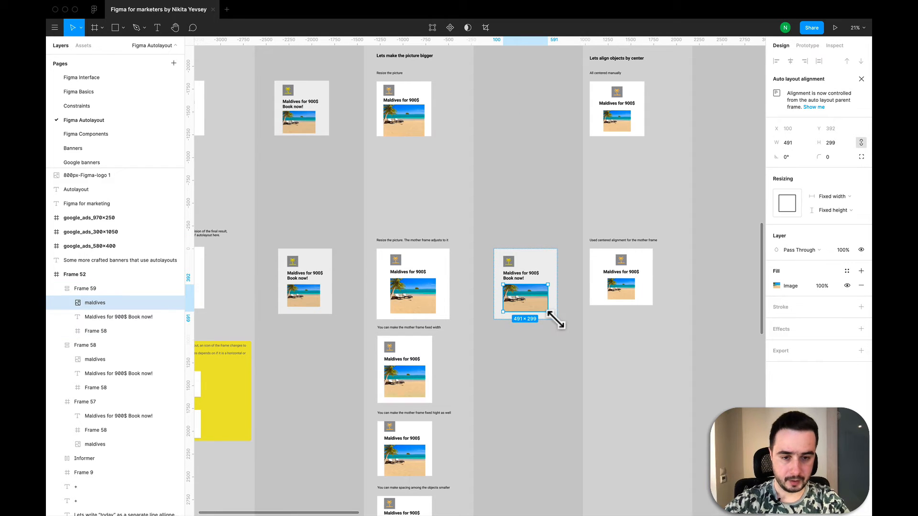
drag(555, 321, 550, 326)
drag(550, 328, 550, 322)
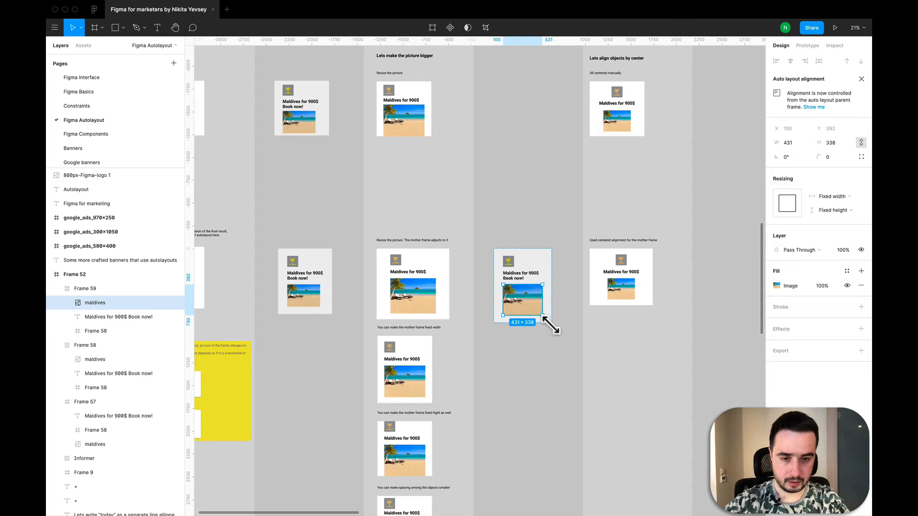
key(Escape)
Step: Duplicate the banner with the resized picture and place the copy directly below it, beside the fixed-width example
click(523, 261)
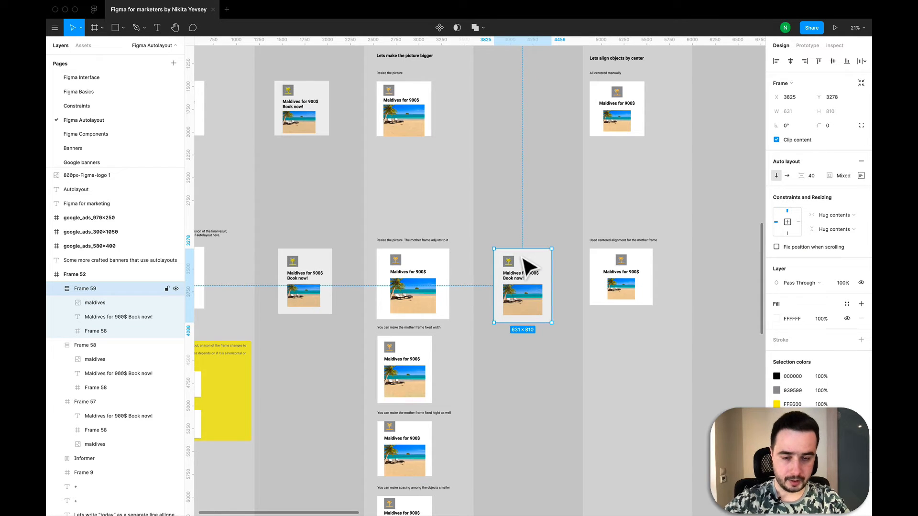
key(ctrl+v)
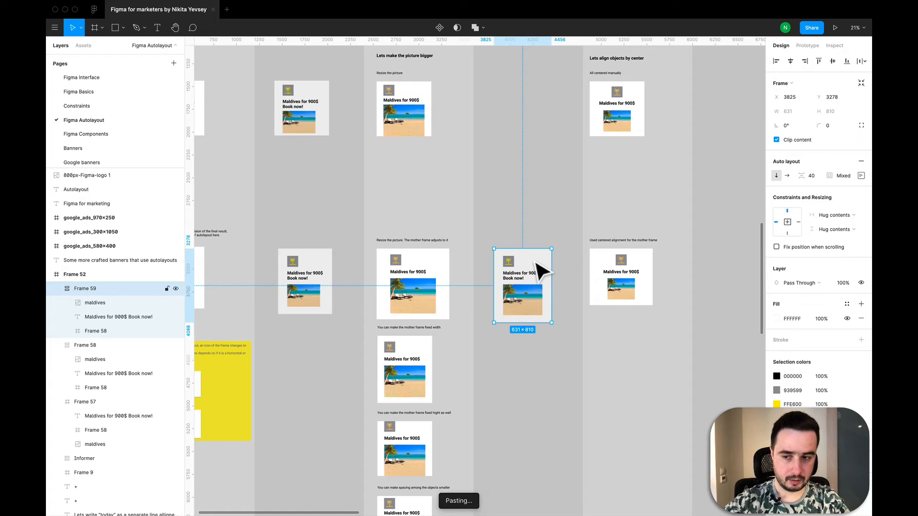
drag(539, 265, 544, 359)
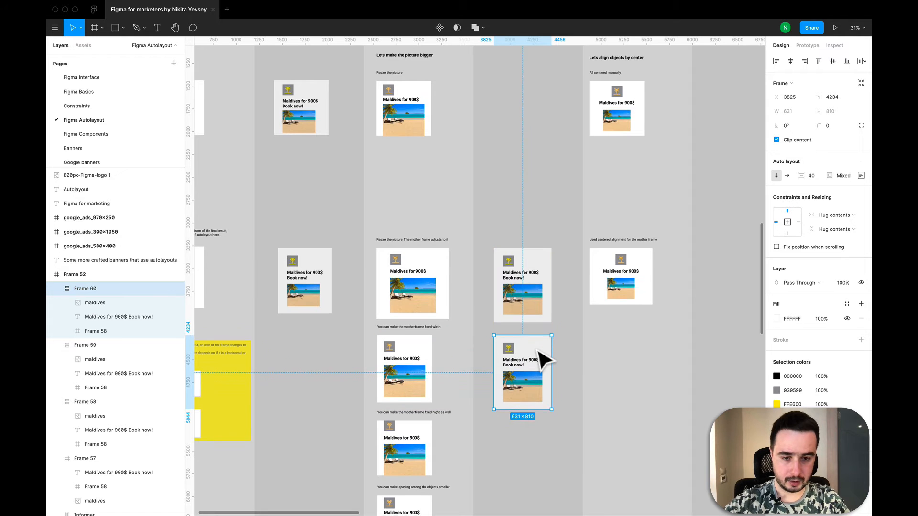
Step: Switch the lower banner copy's horizontal resizing from hugging its contents to Fixed and set its width to 600
scroll(544, 360, up, 5)
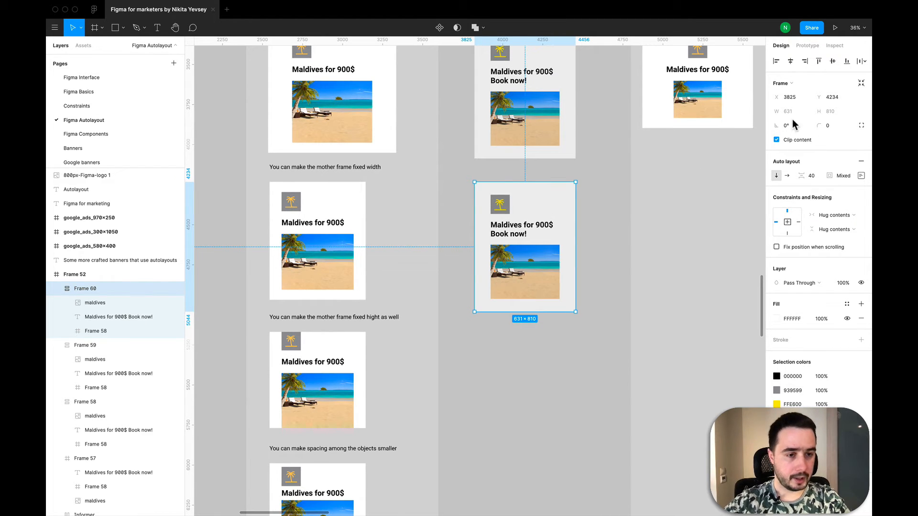
key(Escape)
click(330, 199)
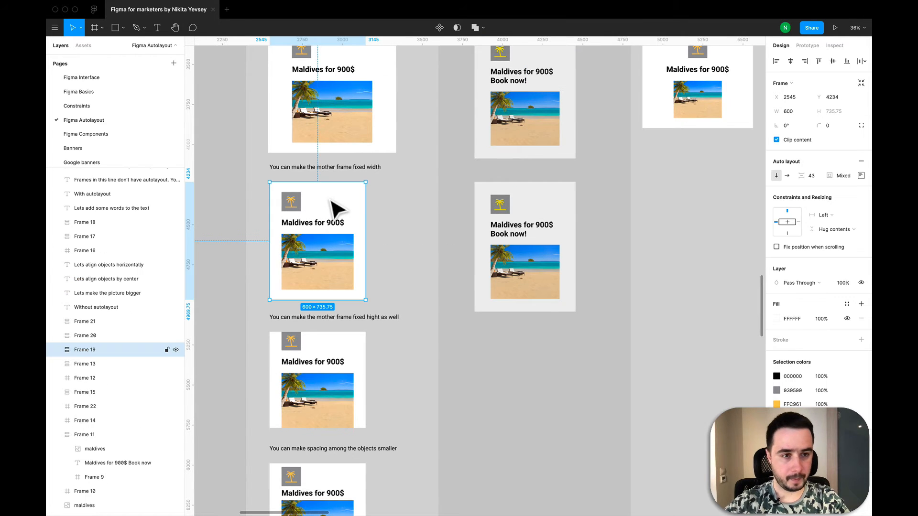
click(545, 206)
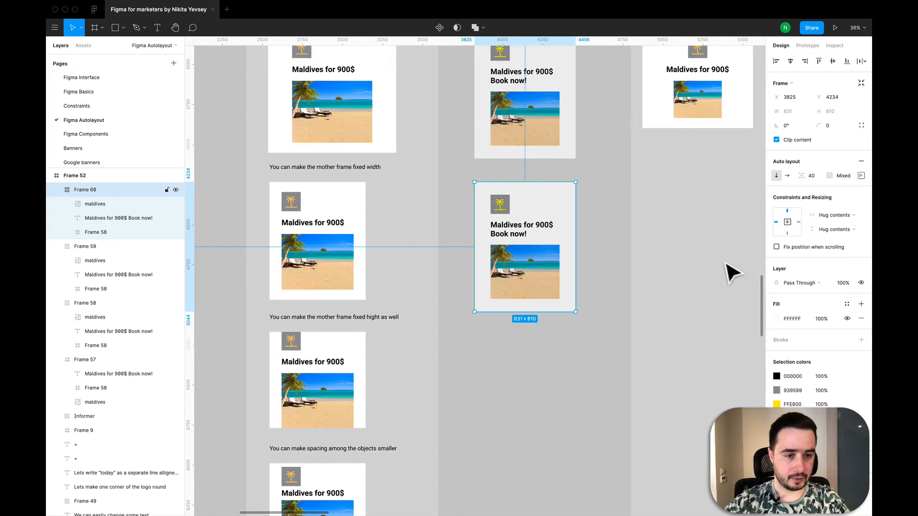
click(856, 216)
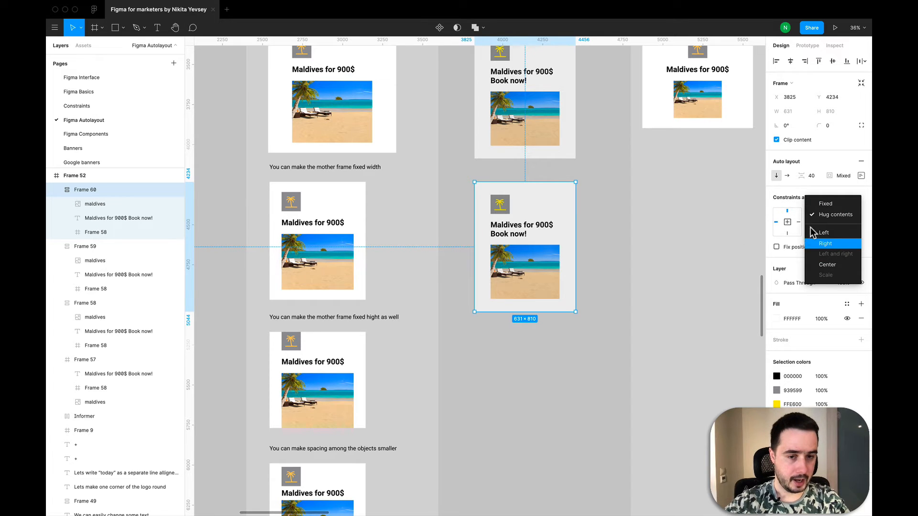
click(724, 245)
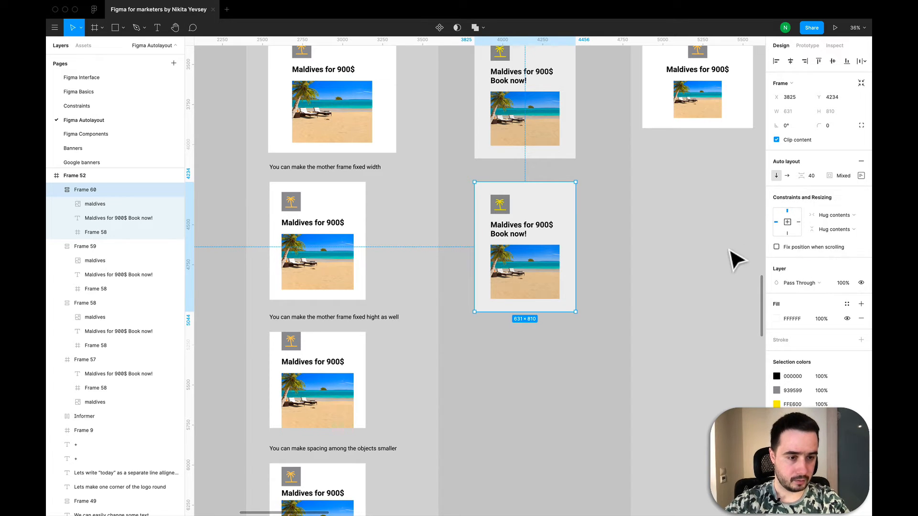
click(832, 215)
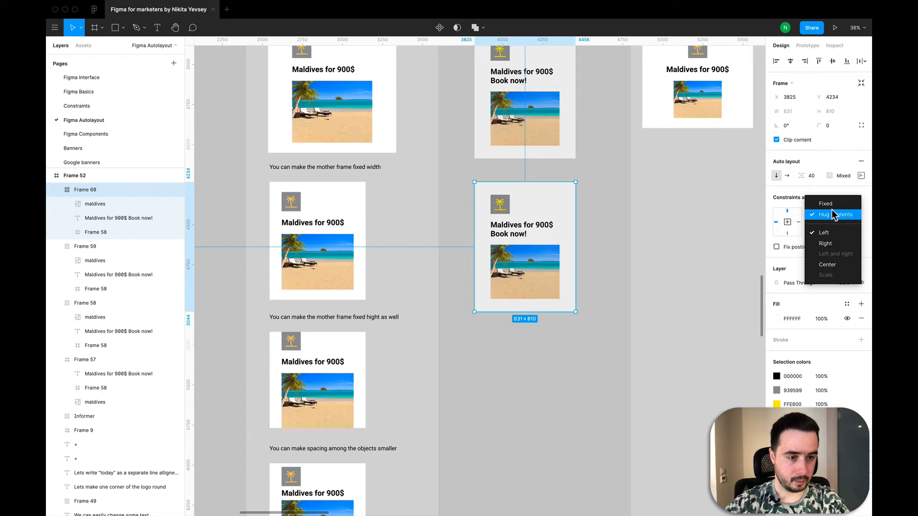
click(830, 205)
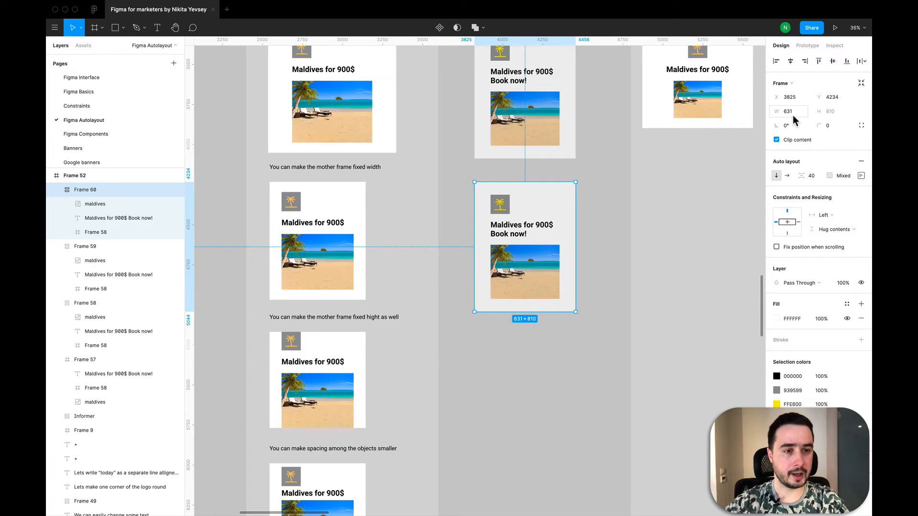
text(600)
key(Return)
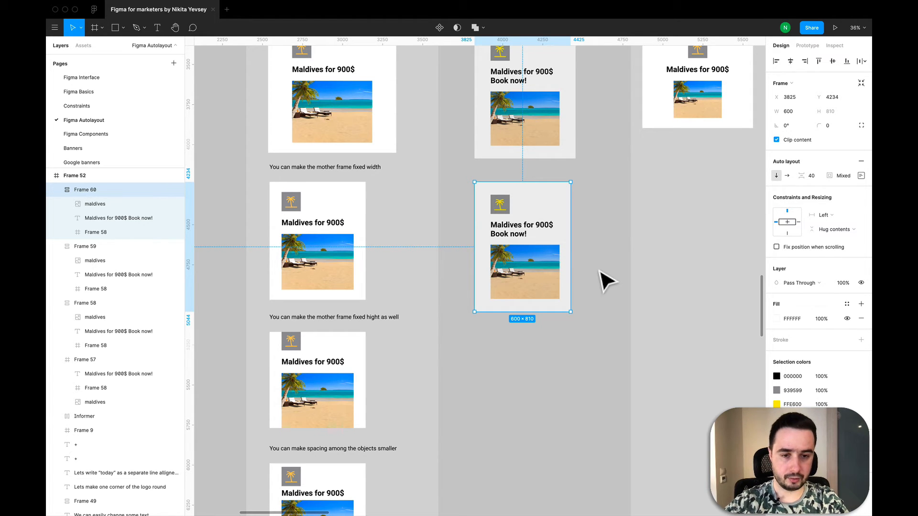
Step: Set the horizontal constraint of the lower banner copy to Center
click(788, 222)
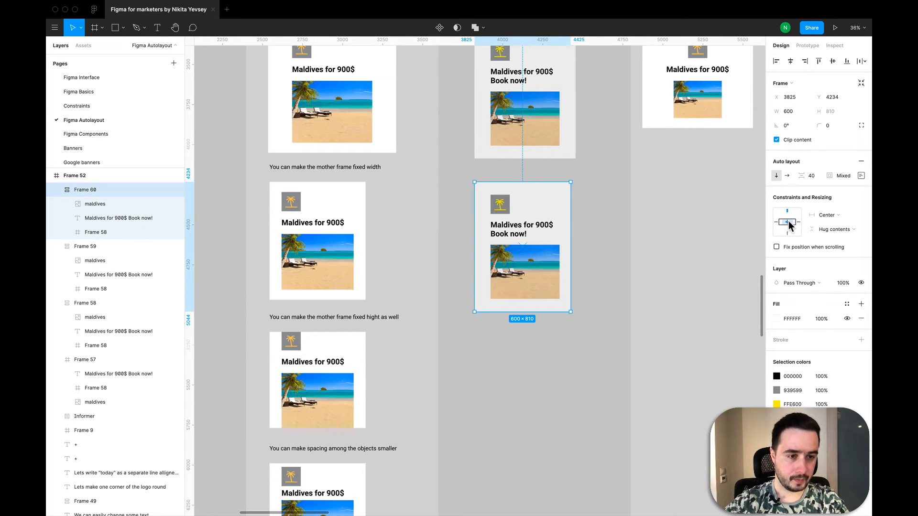
click(835, 215)
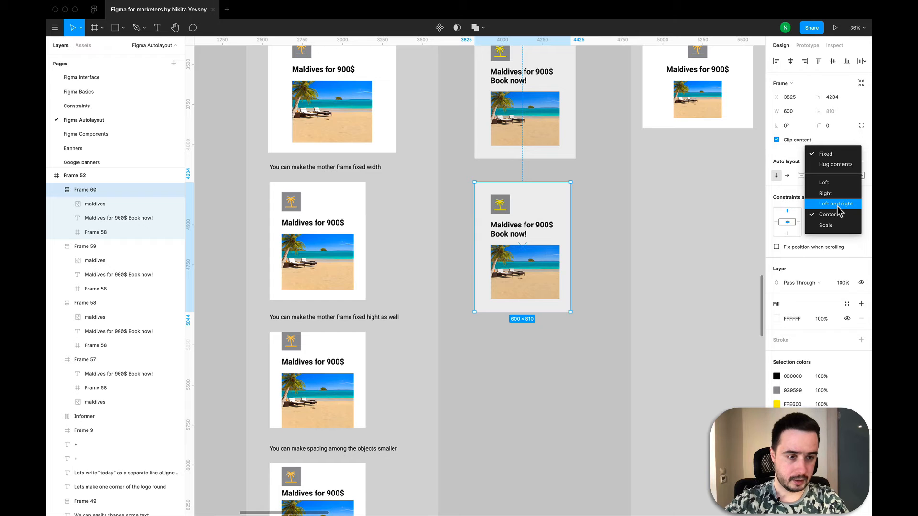
click(836, 215)
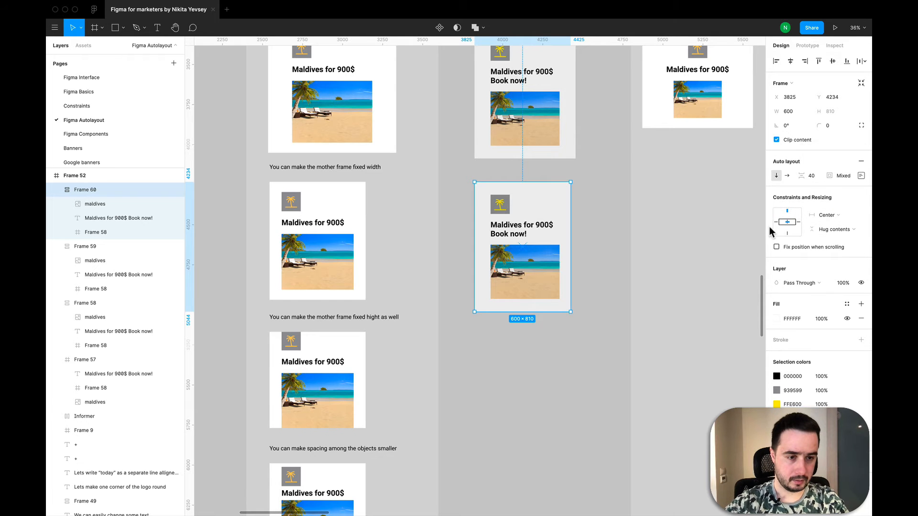
Step: Try the option that fixes the lower banner copy's position when scrolling, and turn it off again
click(776, 247)
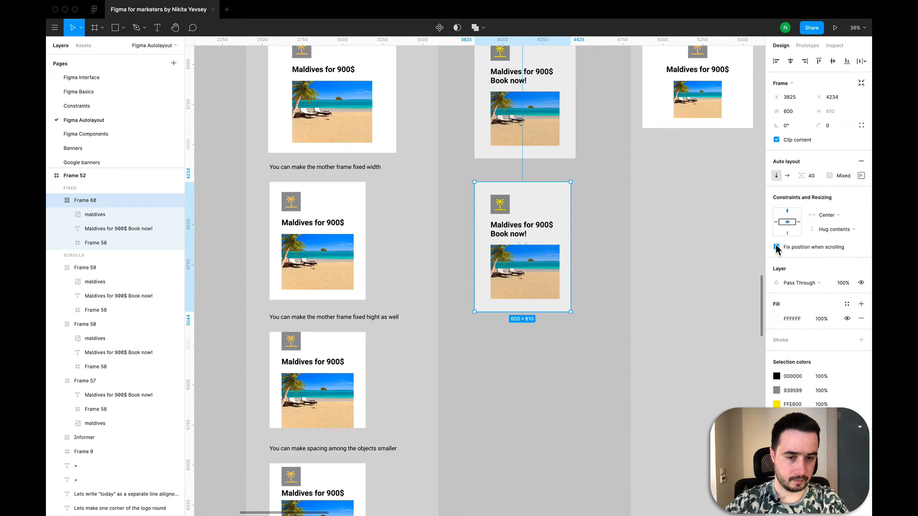
click(776, 247)
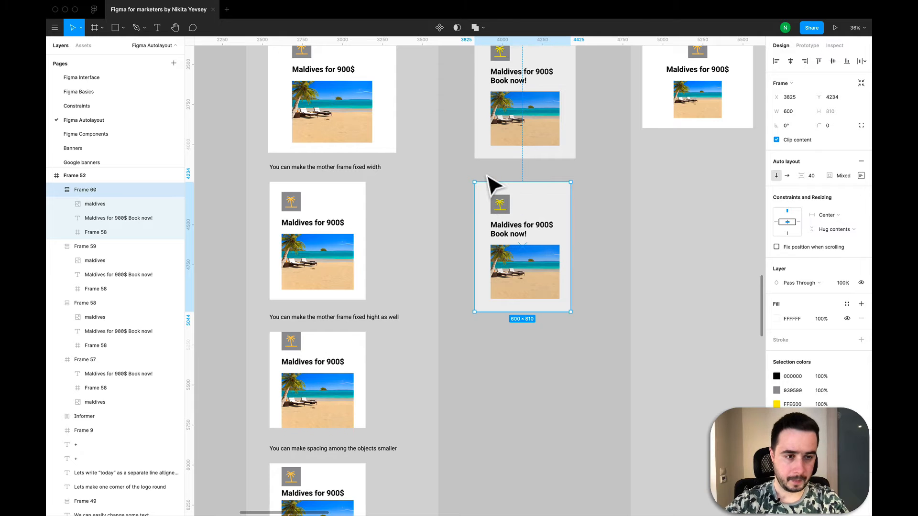
drag(482, 171, 571, 321)
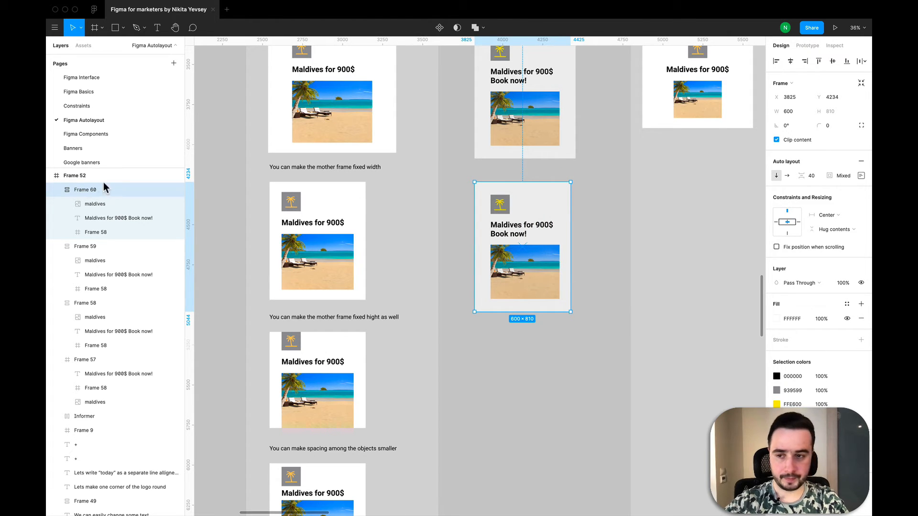
Step: Set the left padding of the fixed-width banner copy to 80
click(96, 204)
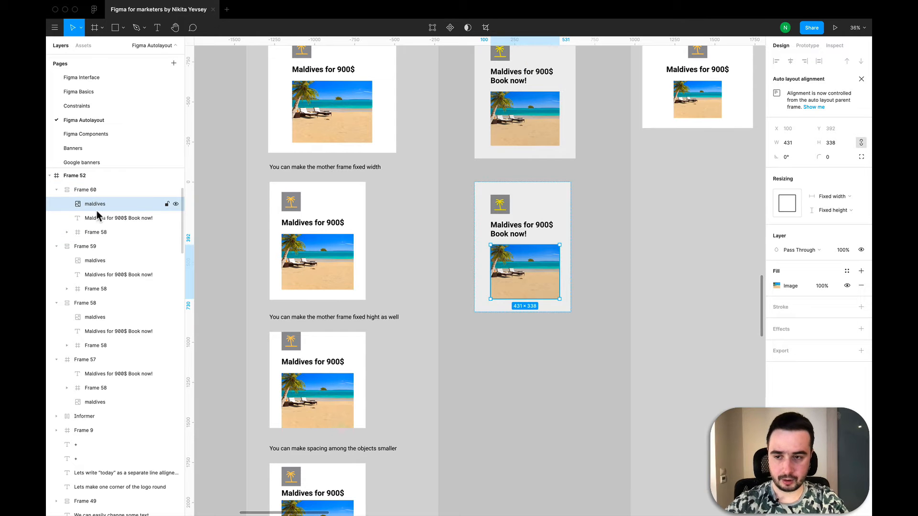
shift+click(95, 231)
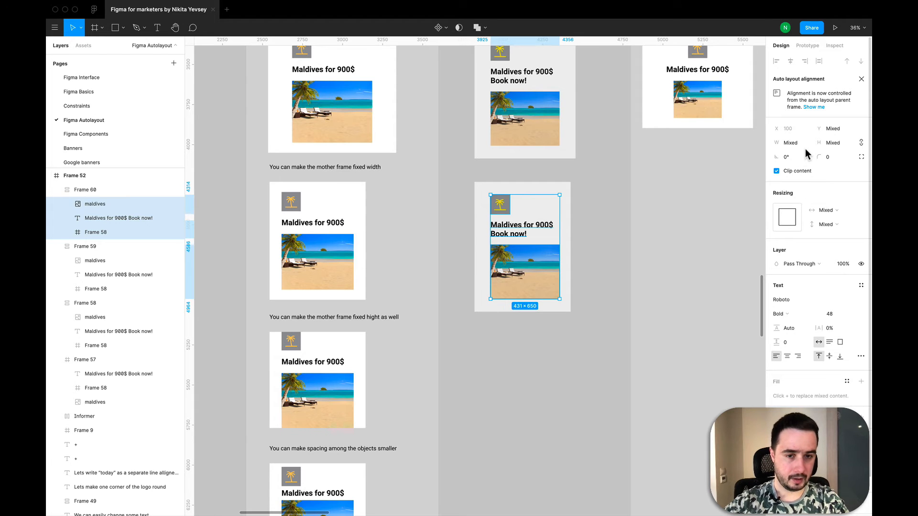
click(531, 196)
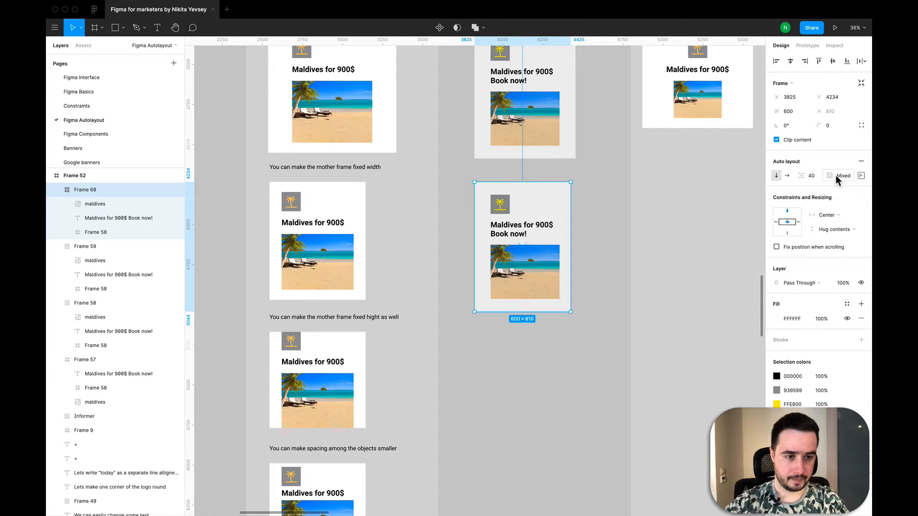
click(861, 175)
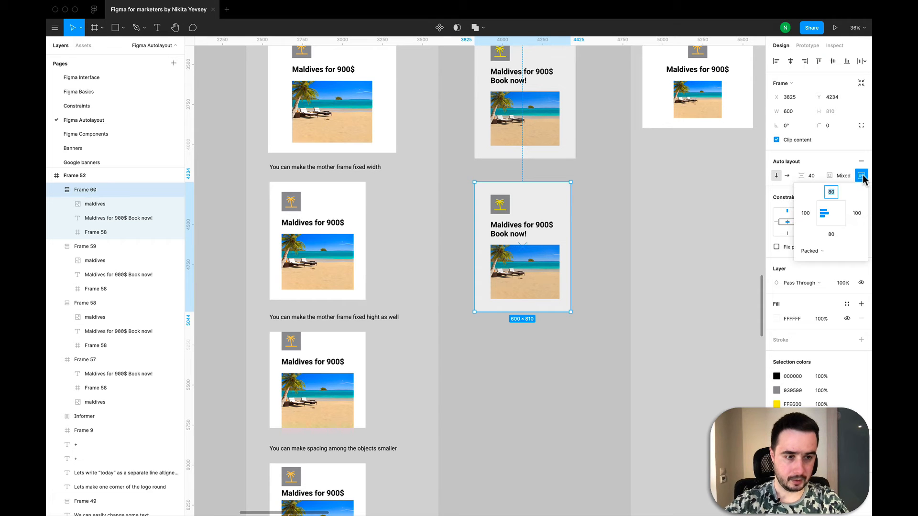
click(805, 213)
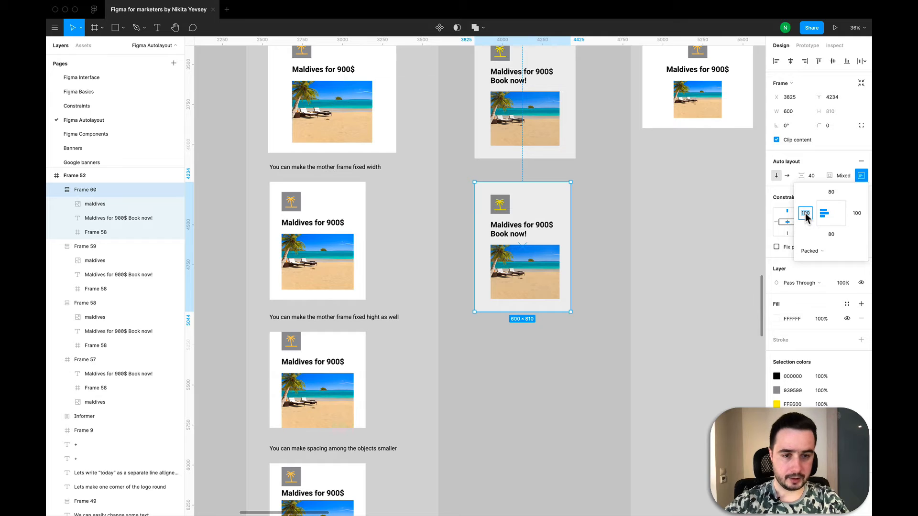
text(80)
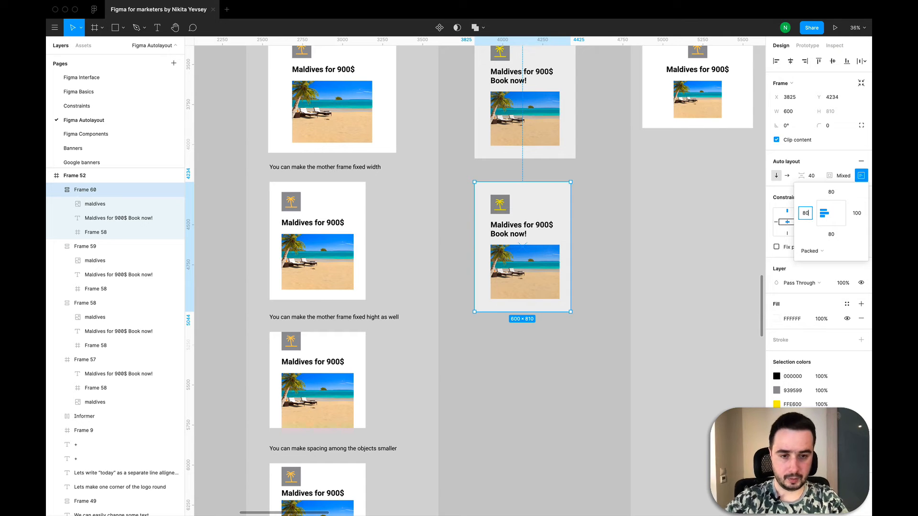
key(Return)
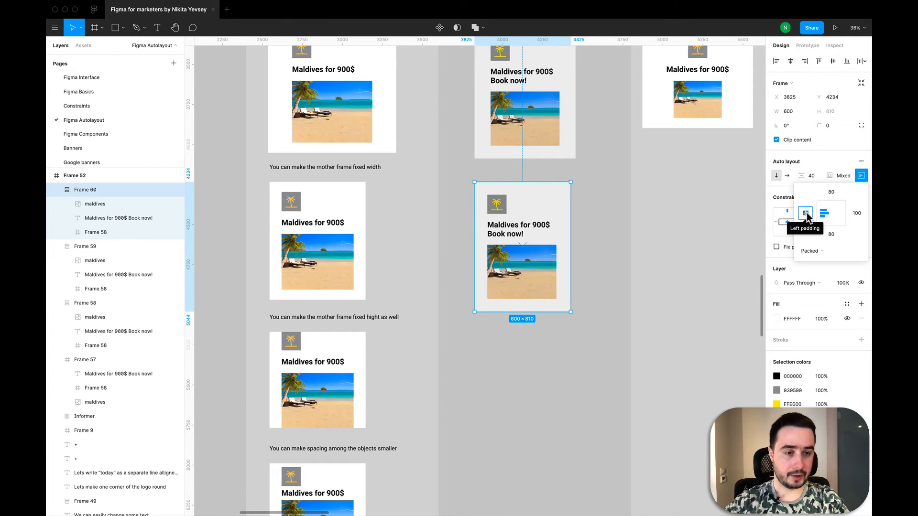
Step: Set both the left and right padding of the fixed-width banner copy to 0
key(BackSpace)
click(856, 213)
key(BackSpace)
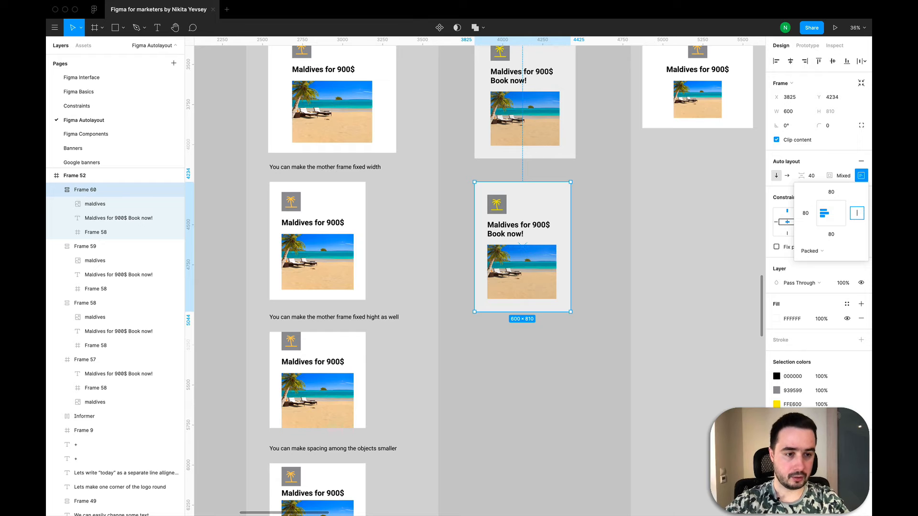
text(0)
key(Return)
click(803, 214)
key(BackSpace)
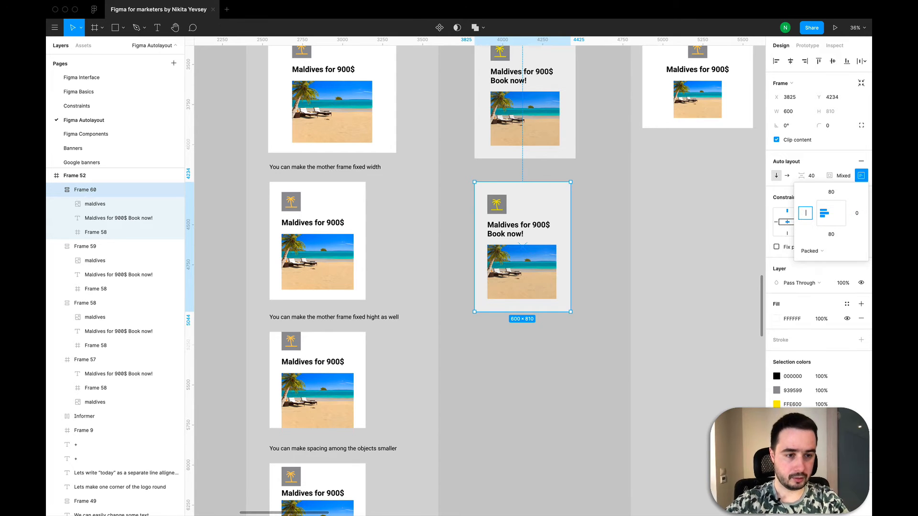
text(0)
key(Return)
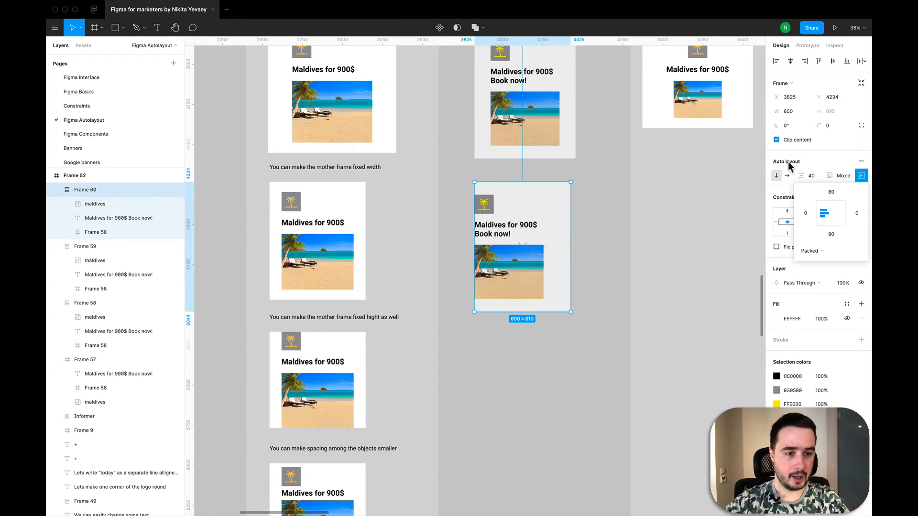
Step: Try centered autolayout alignment on the fixed-width banner copy and return its contents to left alignment
click(833, 216)
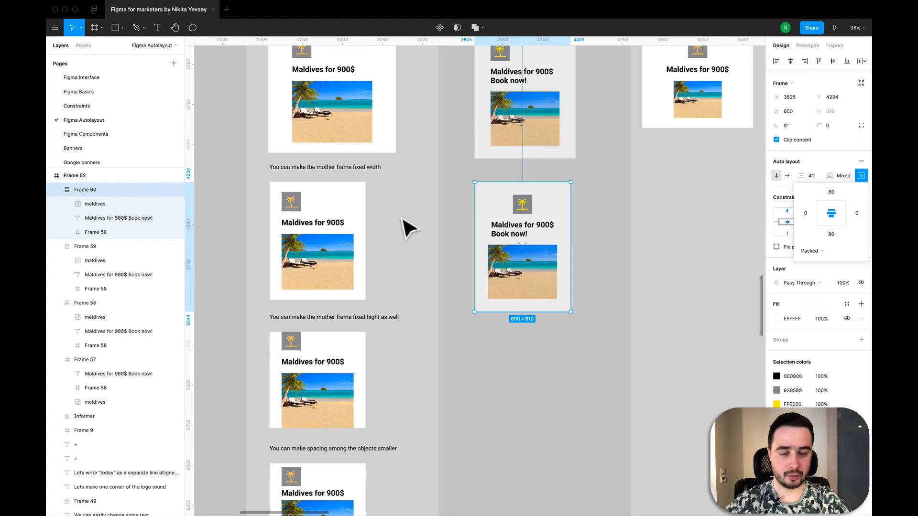
click(820, 216)
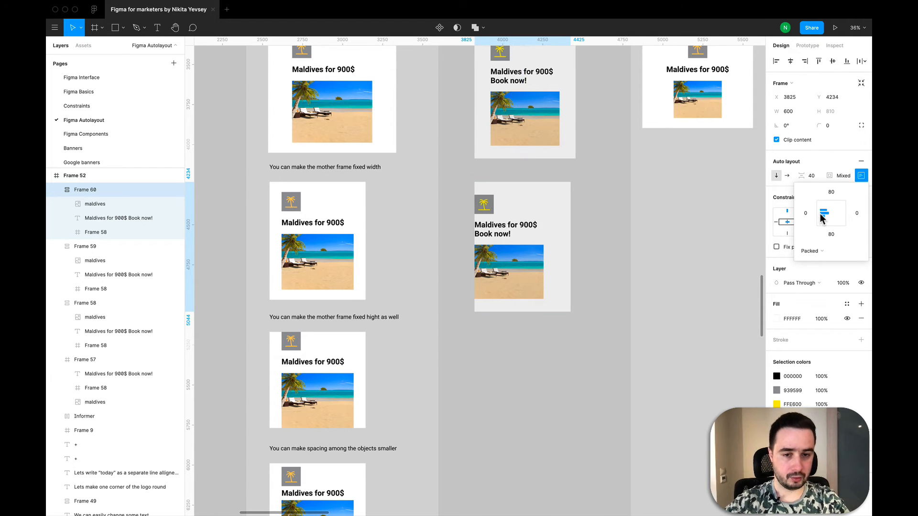
Step: Try a left padding of 75 on the fixed-width banner copy and settle on 85
click(804, 215)
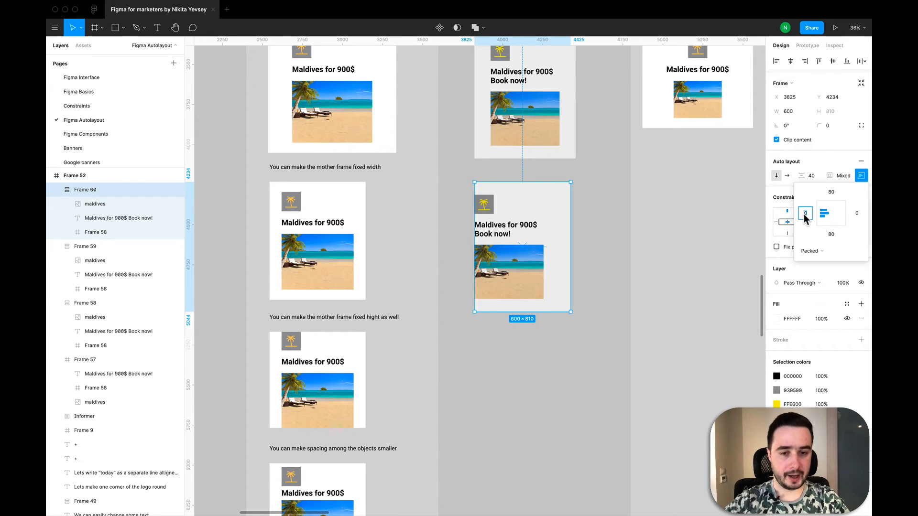
text(75)
key(Return)
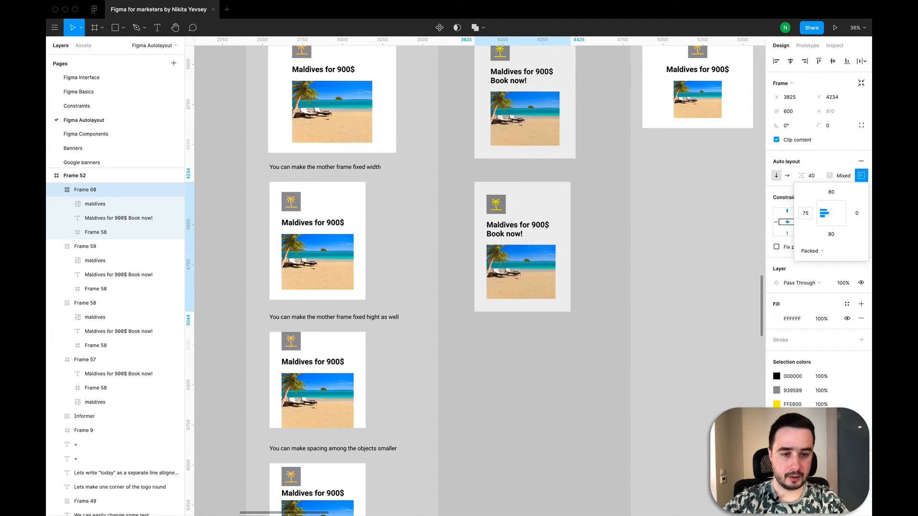
click(804, 214)
text(85)
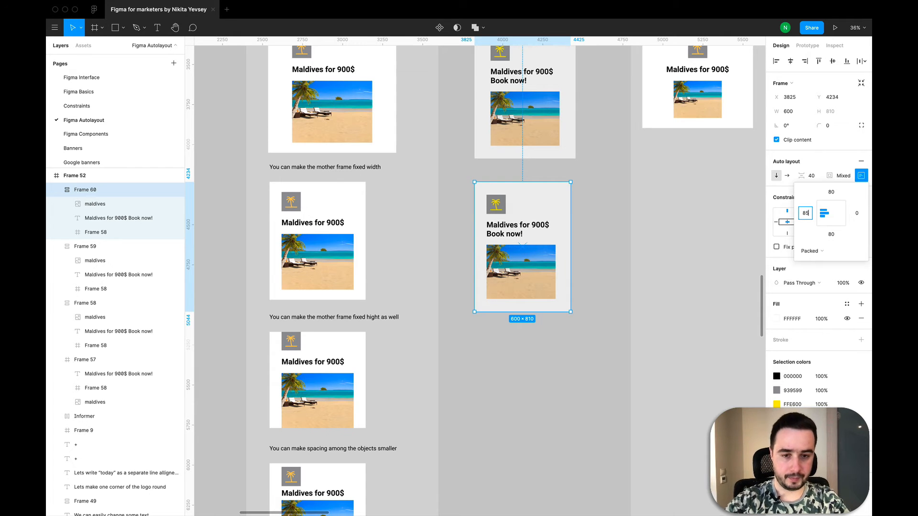
key(Return)
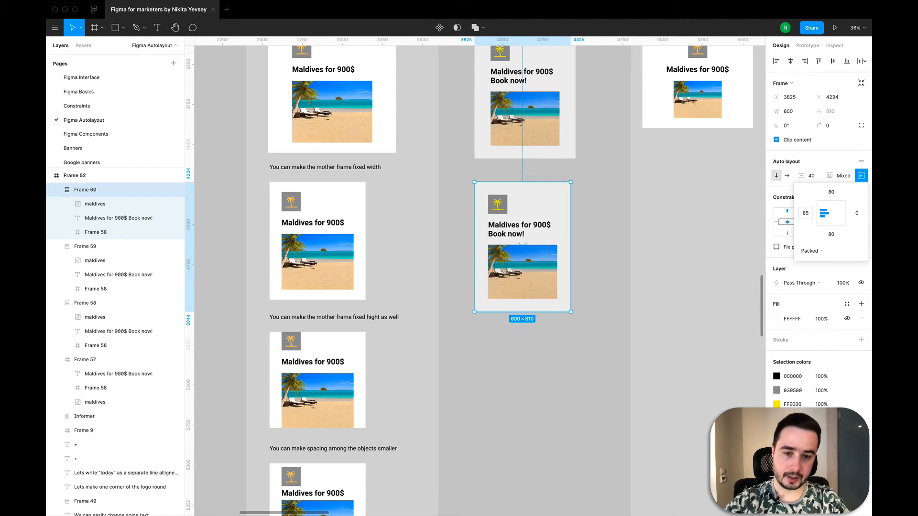
click(606, 246)
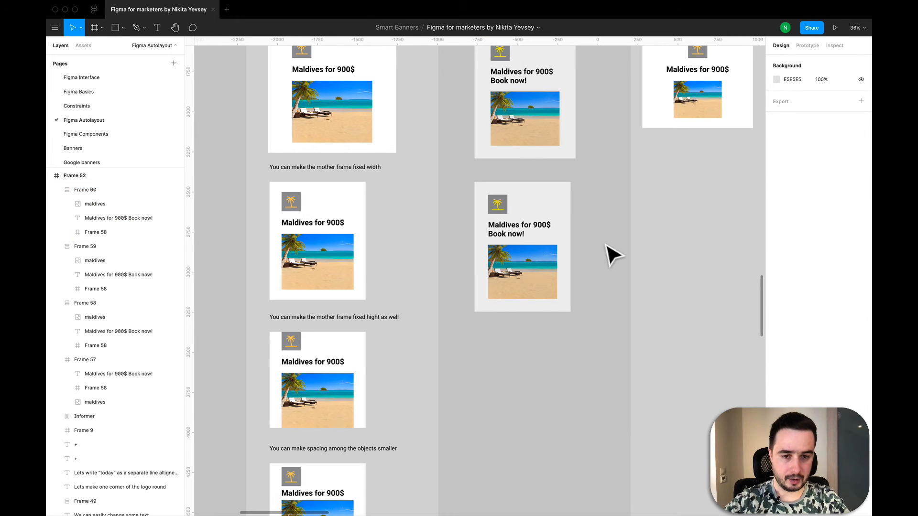
Step: Resize the beach picture inside the fixed-width banner copy to about 433 × 257
click(540, 294)
click(542, 294)
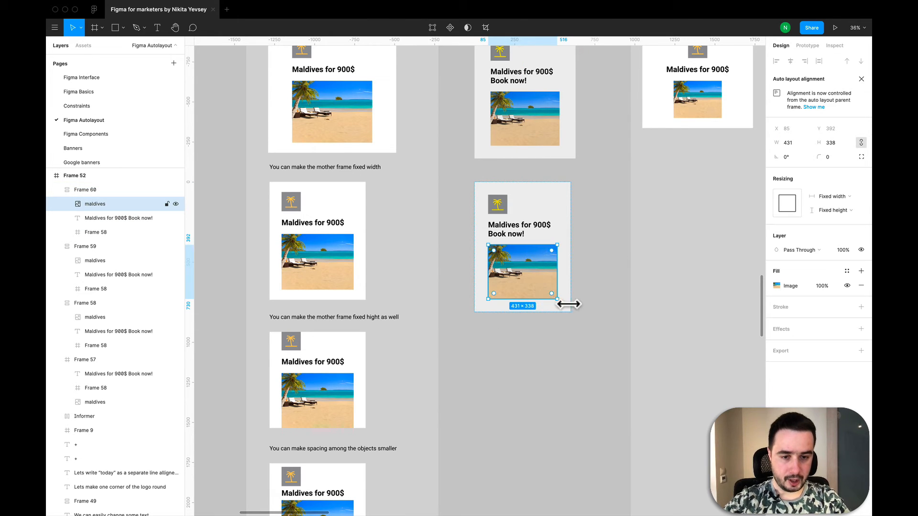
drag(564, 311, 618, 331)
drag(493, 323, 566, 296)
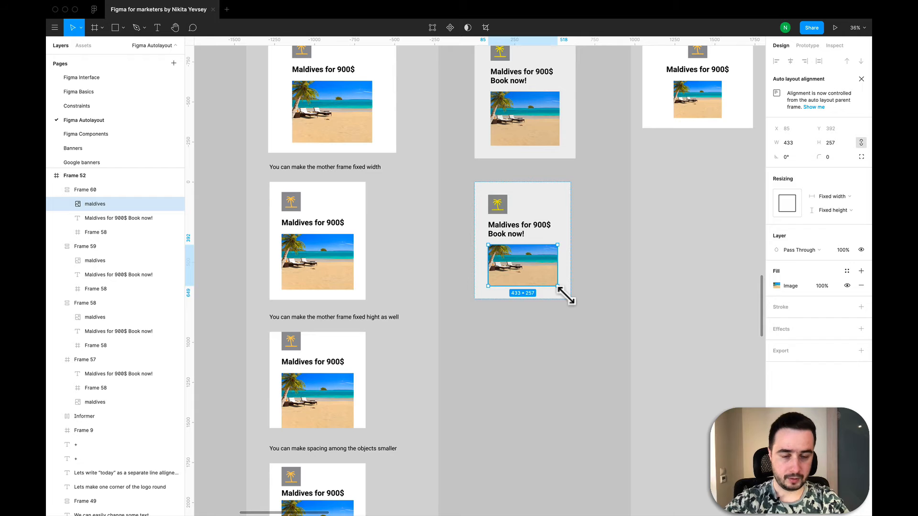
click(593, 359)
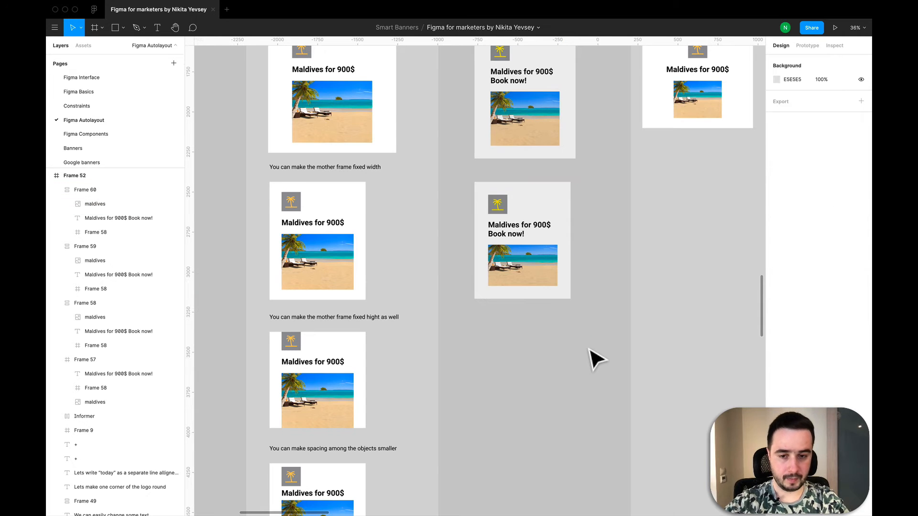
Step: Duplicate the fixed-width banner copy and place the duplicate below it, beside the fixed-height example
scroll(593, 358, down, 2)
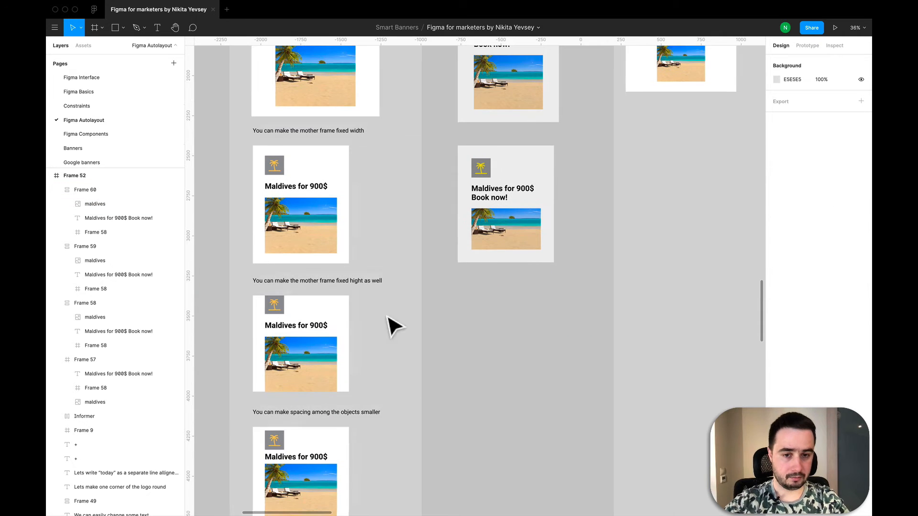
click(539, 174)
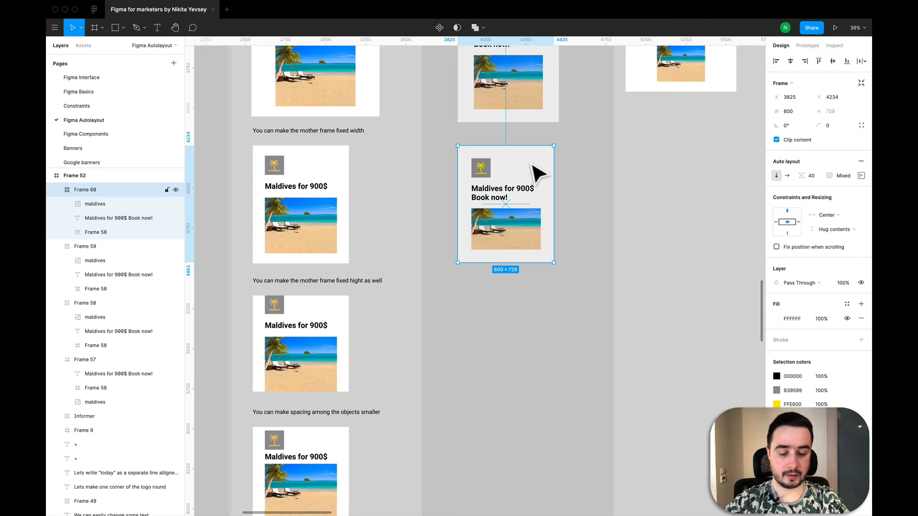
key(super+c)
key(super+v)
drag(531, 184, 534, 315)
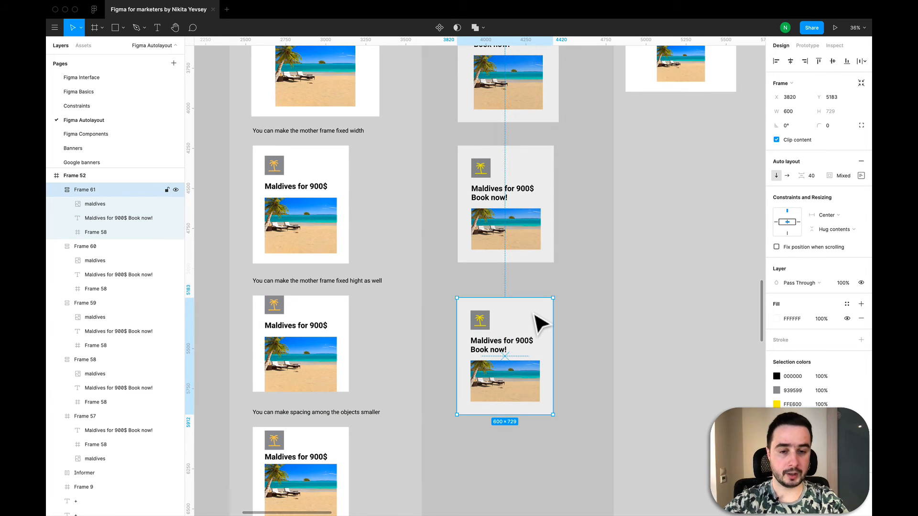
Step: Switch the new banner copy's vertical resizing from hugging its contents to Fixed and set its height to 600
click(853, 230)
click(830, 219)
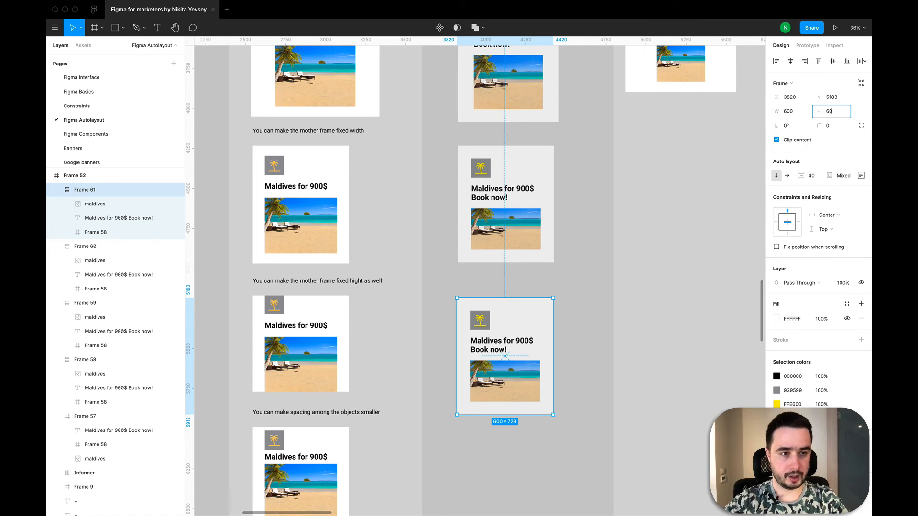
key(Return)
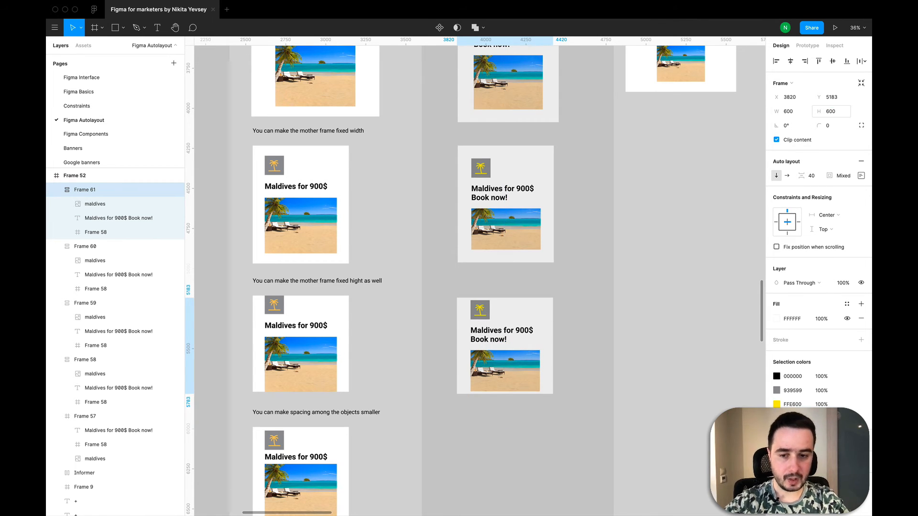
click(589, 359)
Step: Duplicate the 600 × 600 banner copy and place the duplicate below it, beside the smaller-spacing example
scroll(589, 358, down, 3)
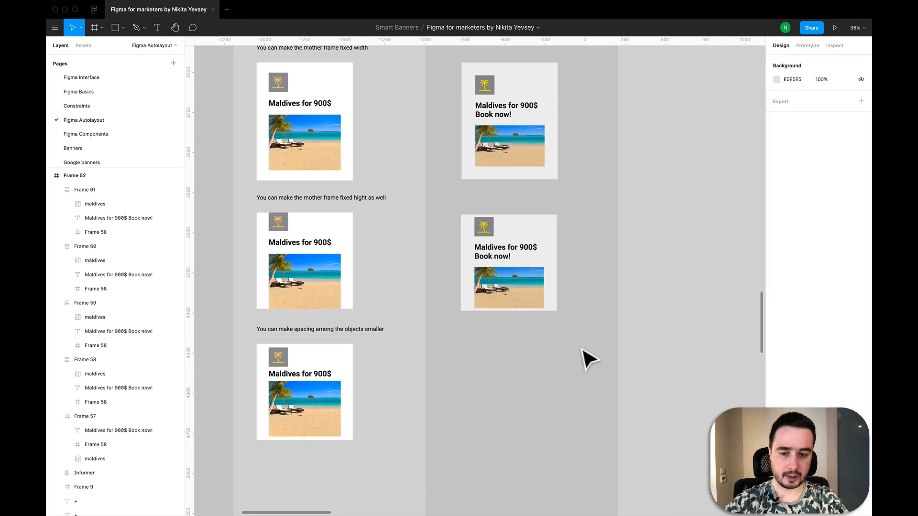
click(520, 238)
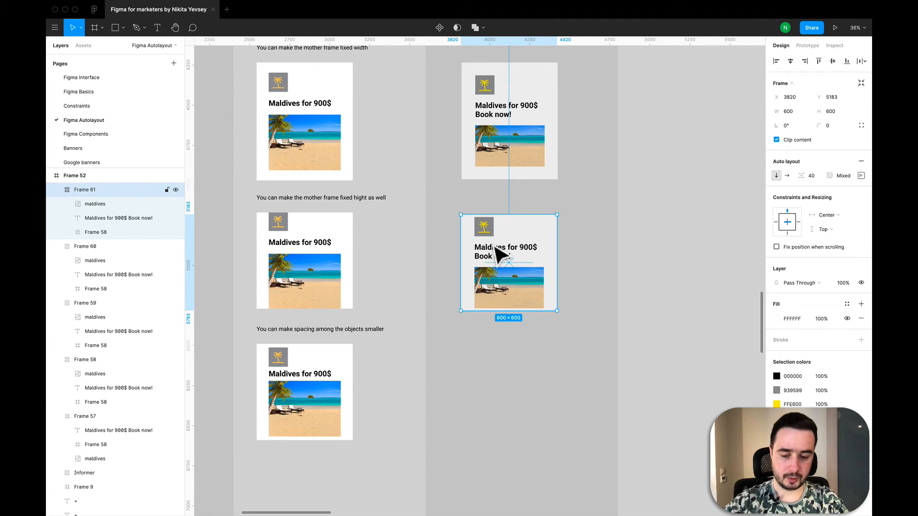
key(super+v)
drag(542, 245, 536, 375)
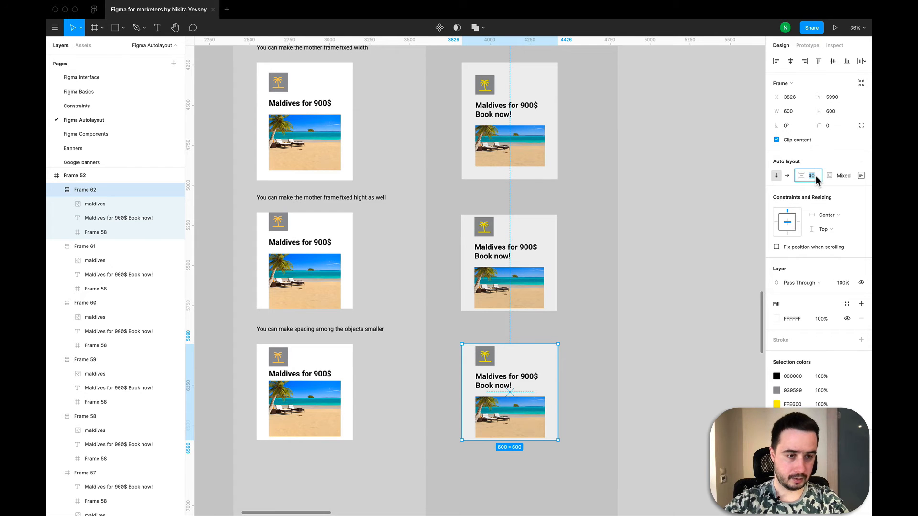
Step: Set the autolayout spacing between items in the lowest banner copy to 20
text(20)
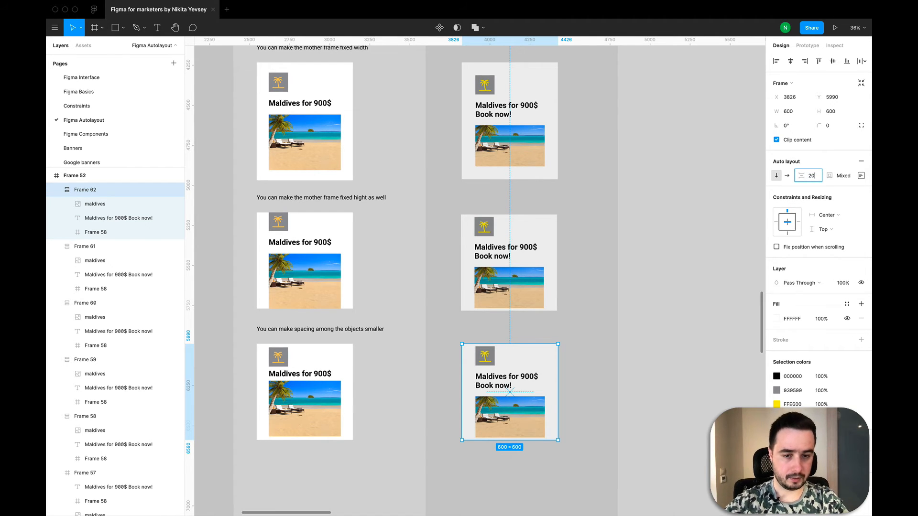
key(Return)
click(511, 388)
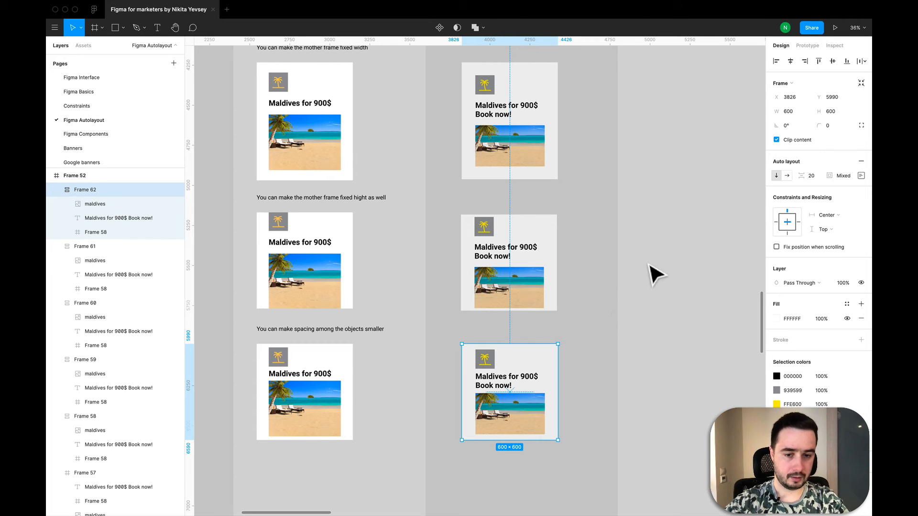
click(582, 372)
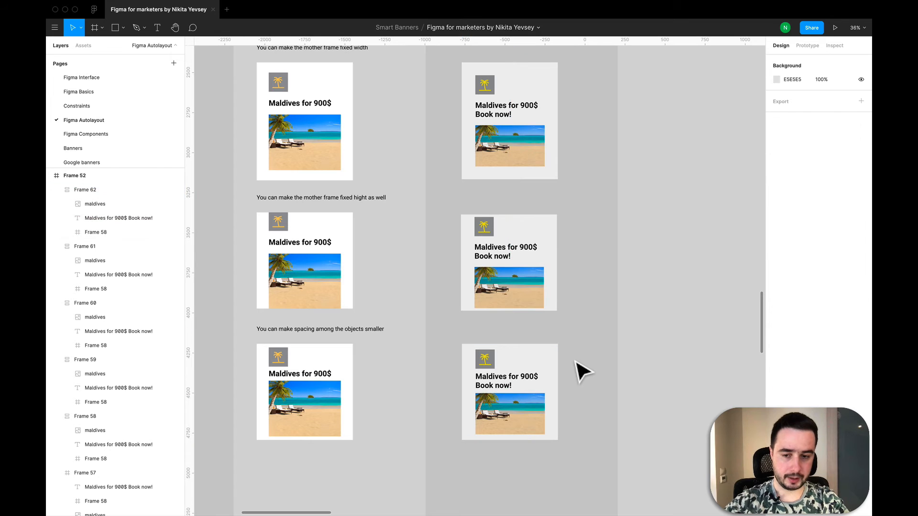
scroll(582, 371, down, 8)
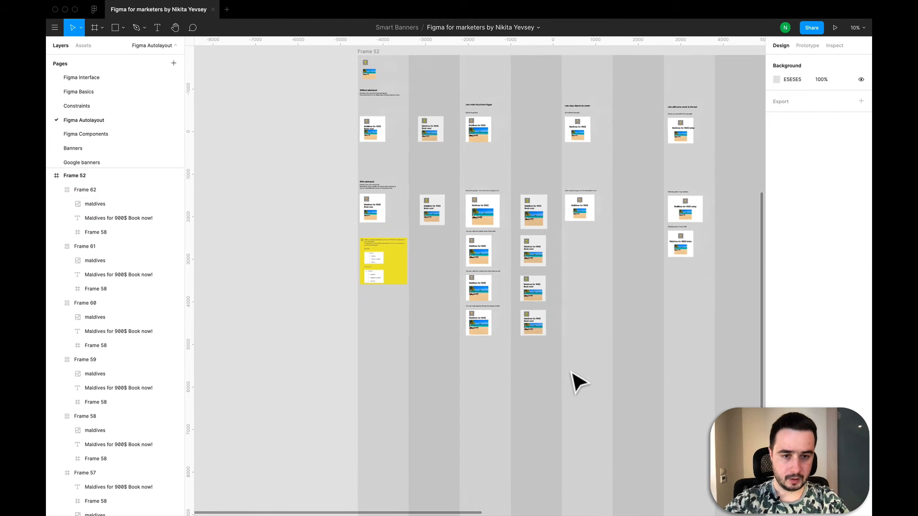
scroll(580, 128, up, 3)
scroll(582, 134, up, 3)
scroll(578, 134, down, 3)
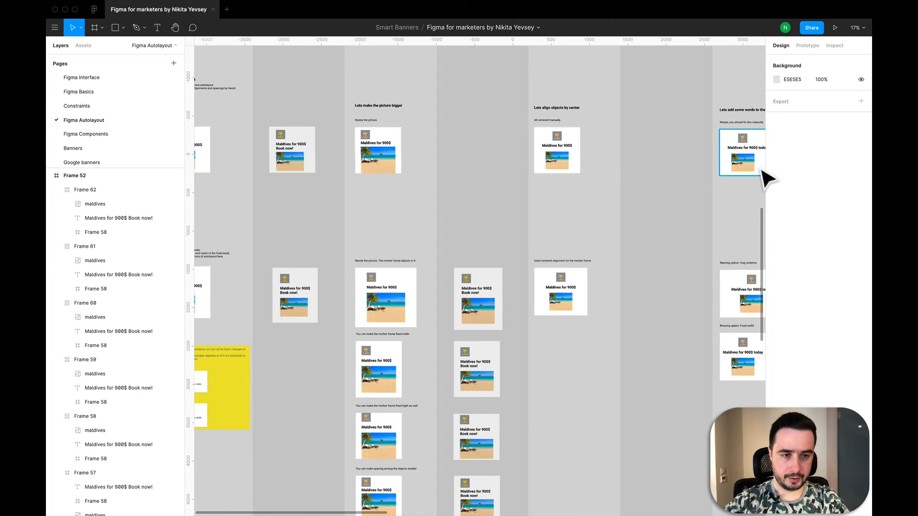
scroll(764, 176, right, 2)
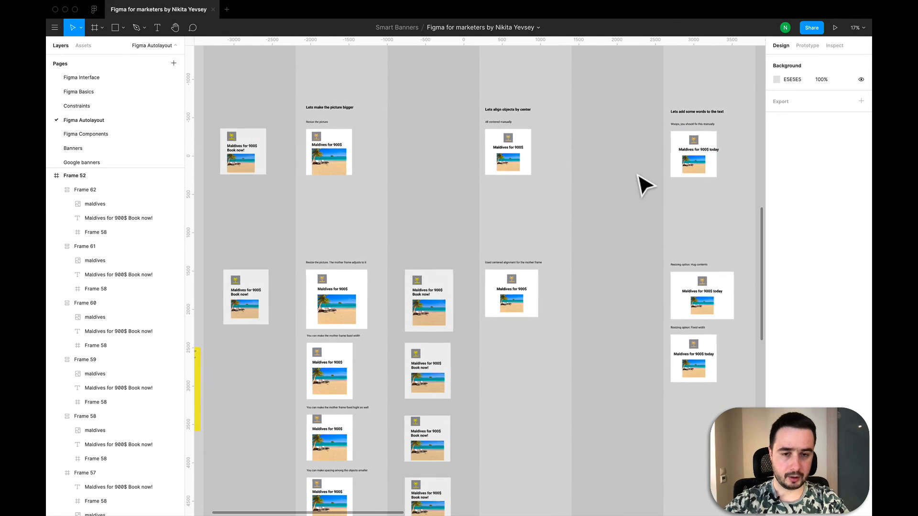
scroll(642, 185, right, 1)
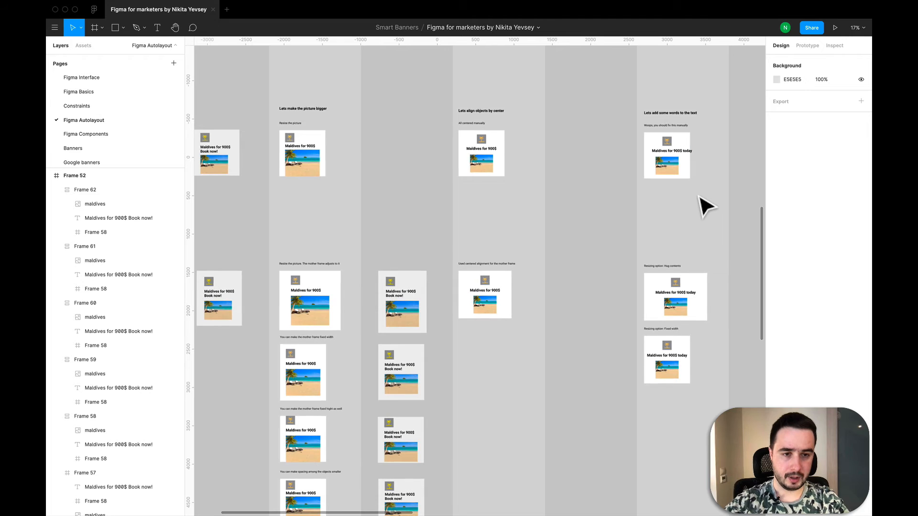
Step: Duplicate the lowest banner copy with the smaller spacing and place the duplicate beside the centered-alignment example
scroll(494, 132, up, 5)
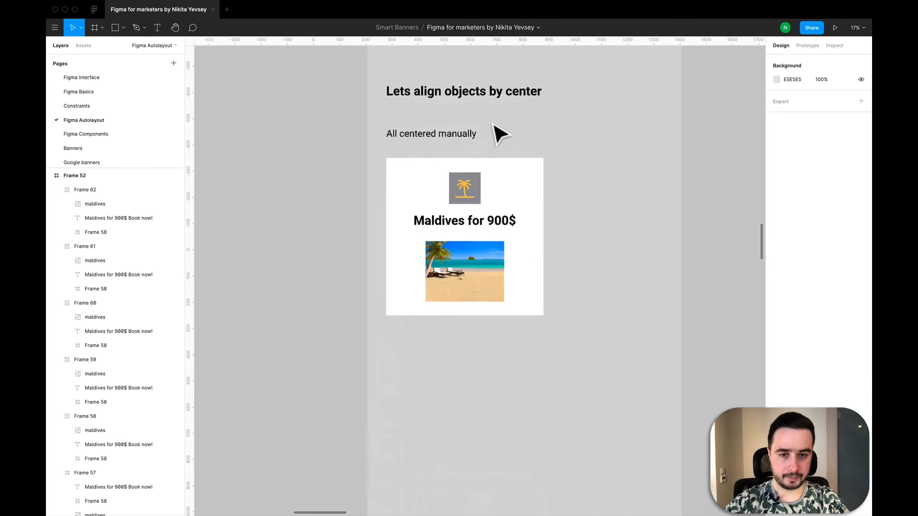
scroll(499, 134, down, 5)
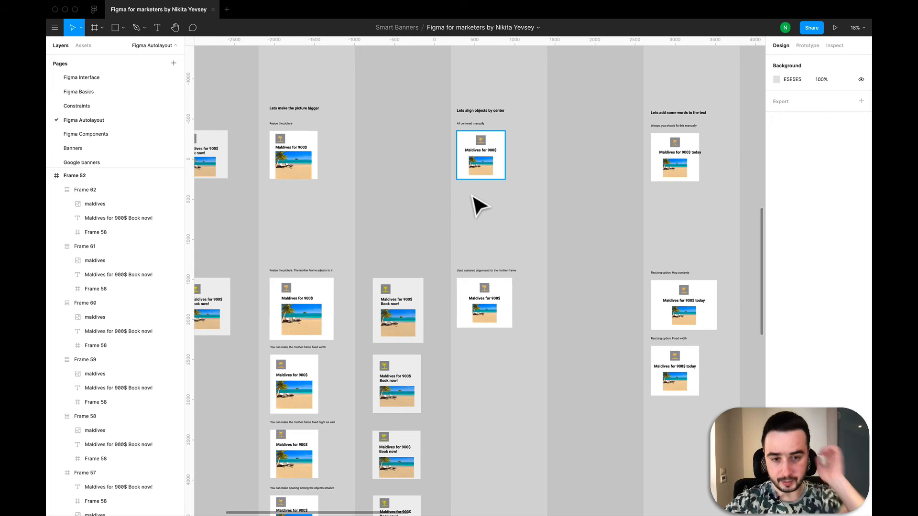
scroll(476, 205, down, 5)
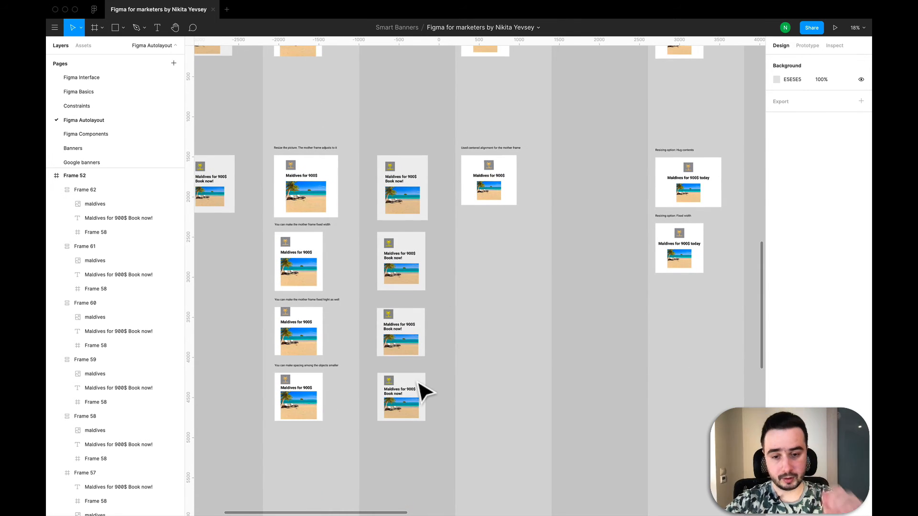
click(423, 391)
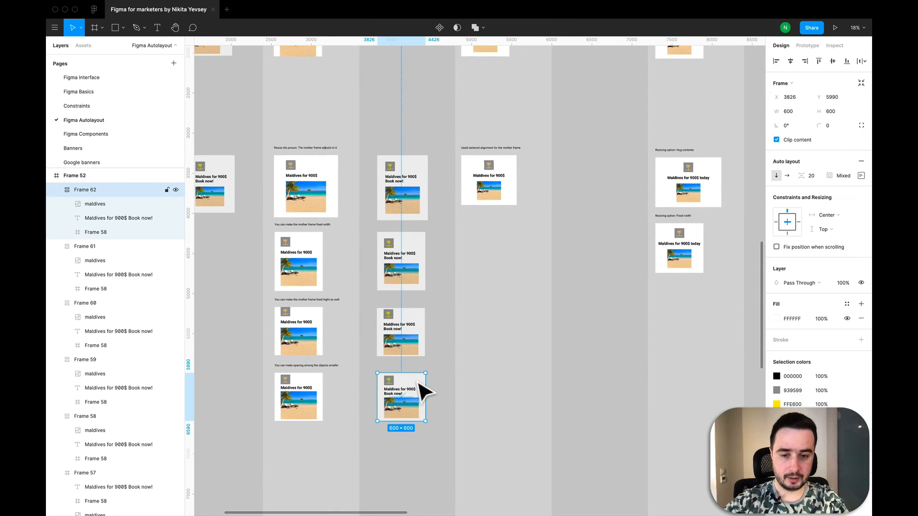
key(super+v)
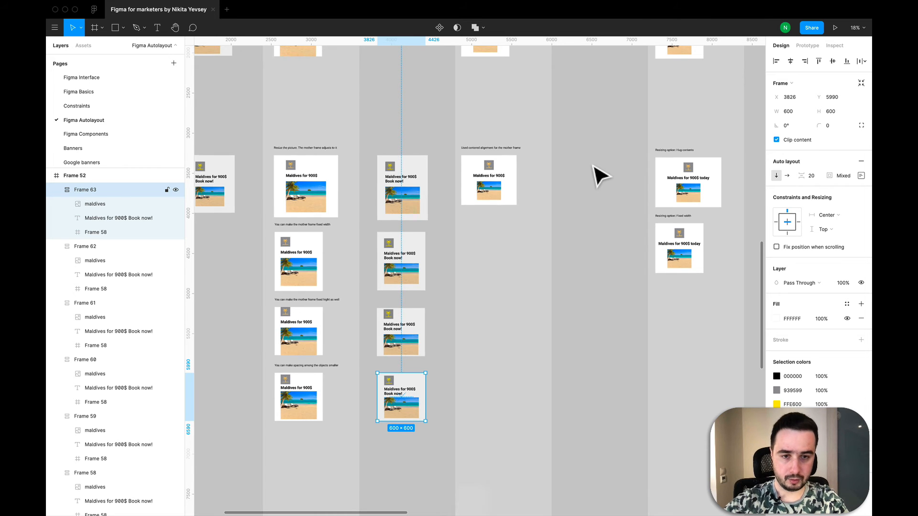
drag(596, 168, 609, 180)
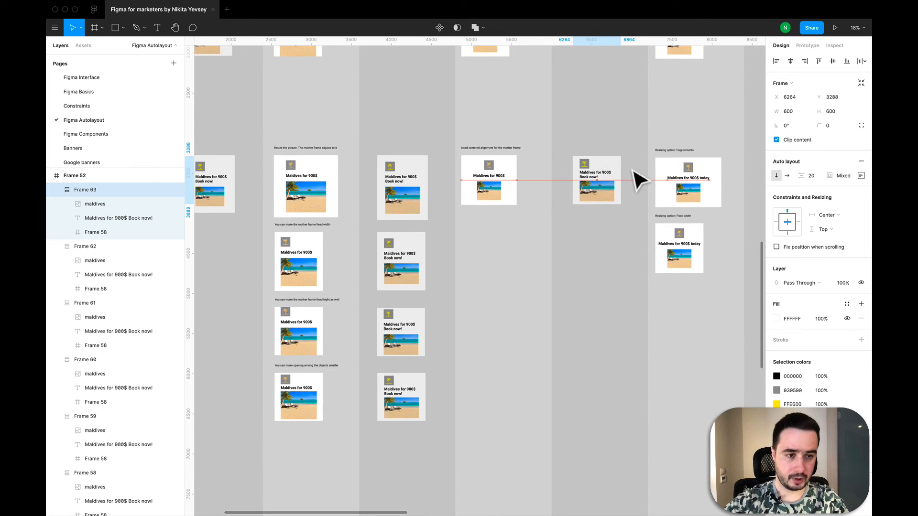
Step: Set the duplicated banner's autolayout alignment to center and its left padding to 0
click(861, 176)
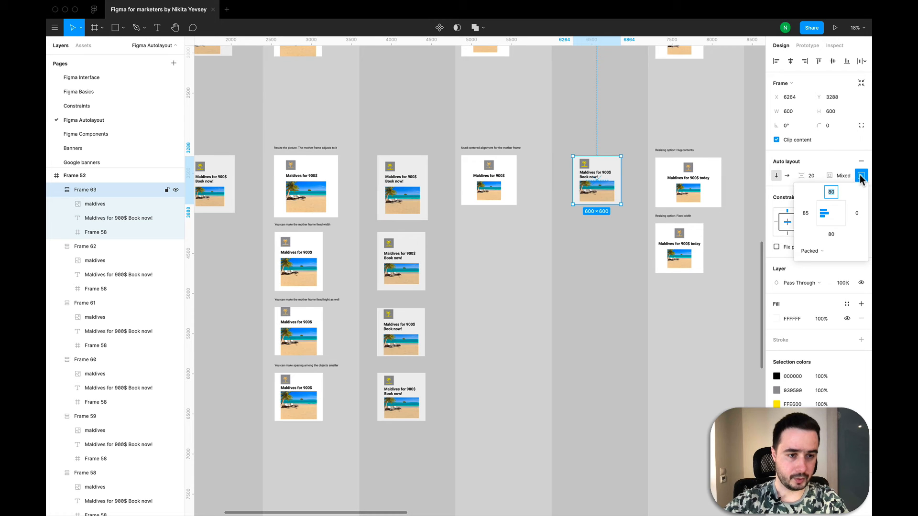
click(832, 217)
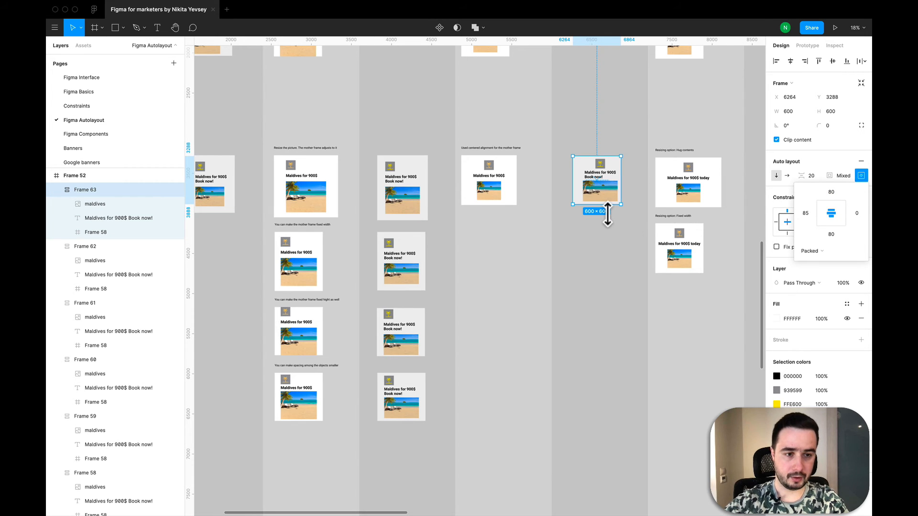
scroll(606, 213, up, 3)
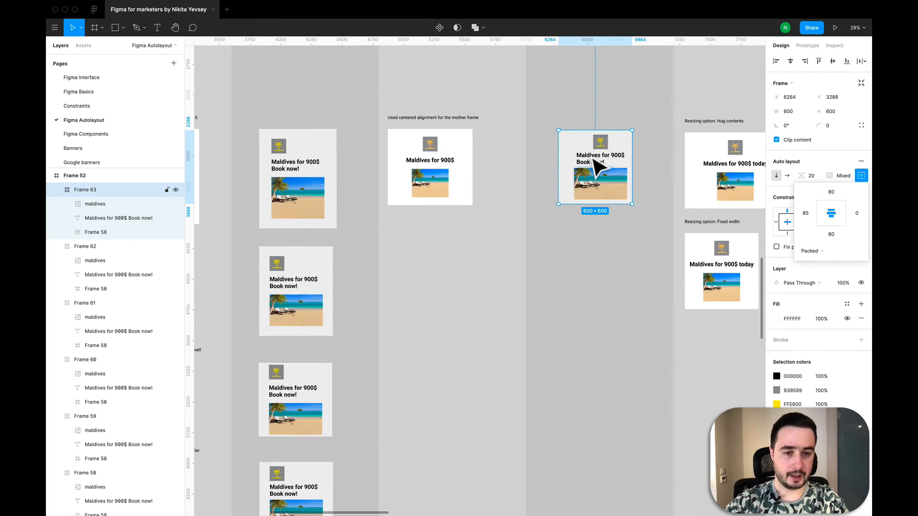
click(806, 214)
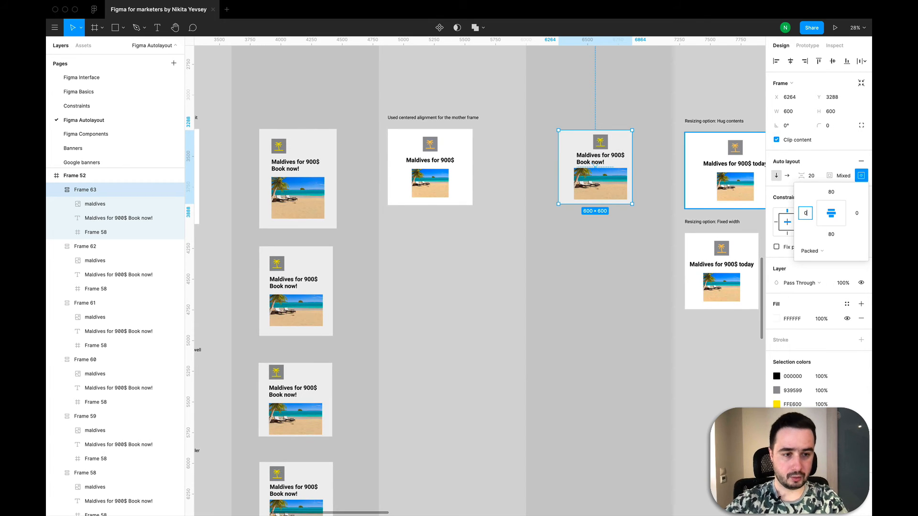
text(0)
key(Return)
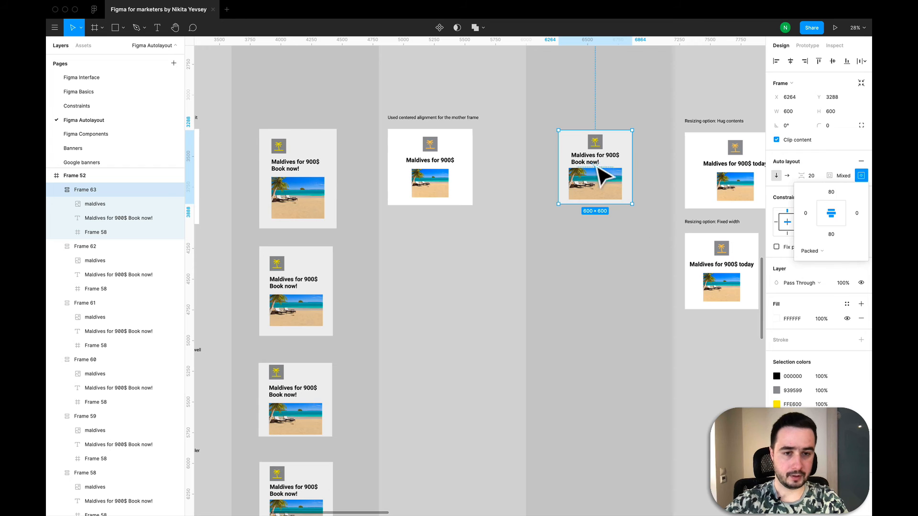
click(578, 271)
scroll(578, 270, up, 3)
scroll(578, 270, right, 3)
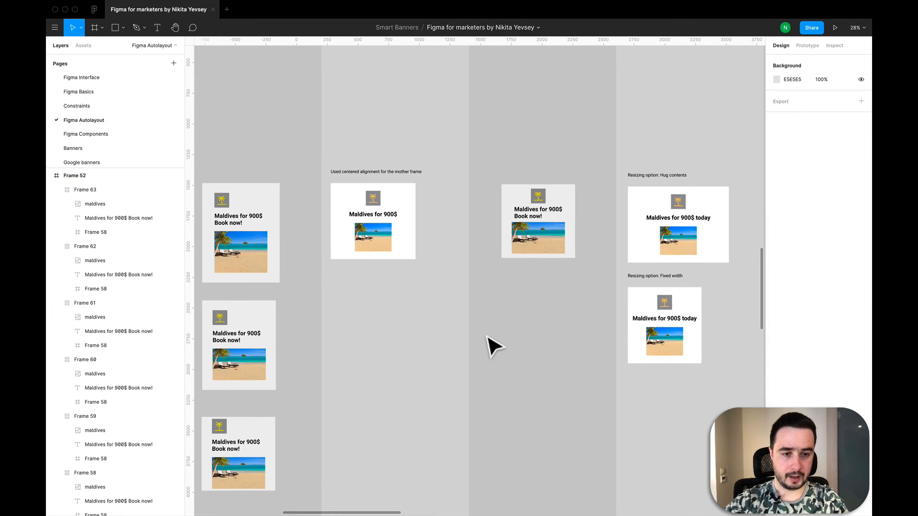
key(super+z)
scroll(487, 336, down, 5)
scroll(487, 336, right, 1)
scroll(487, 337, up, 1)
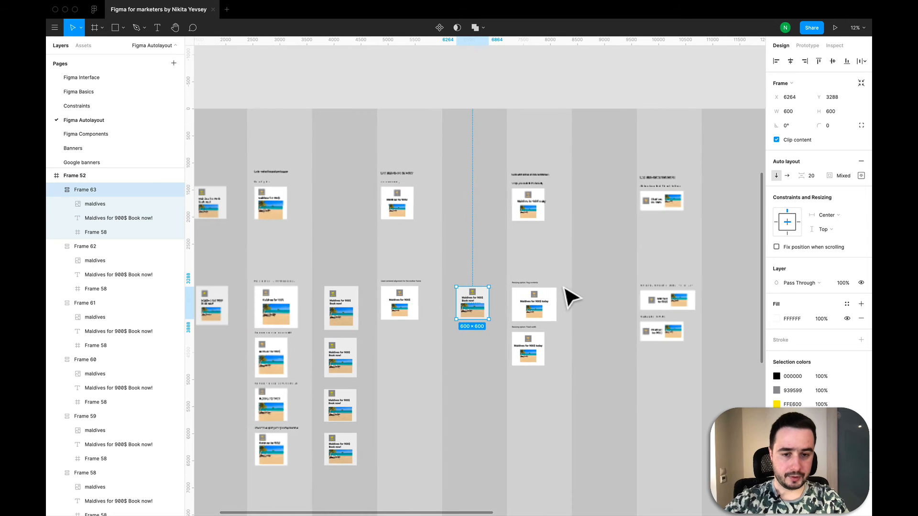
scroll(577, 262, up, 3)
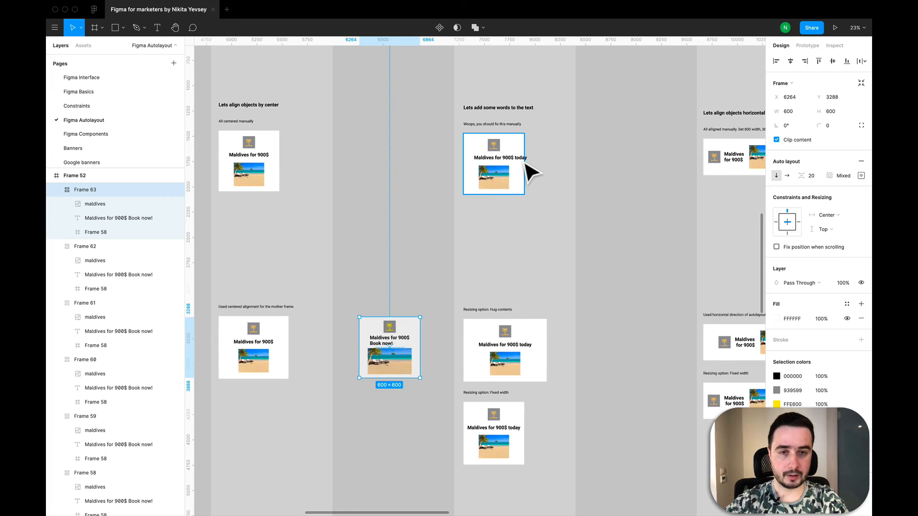
scroll(545, 286, down, 3)
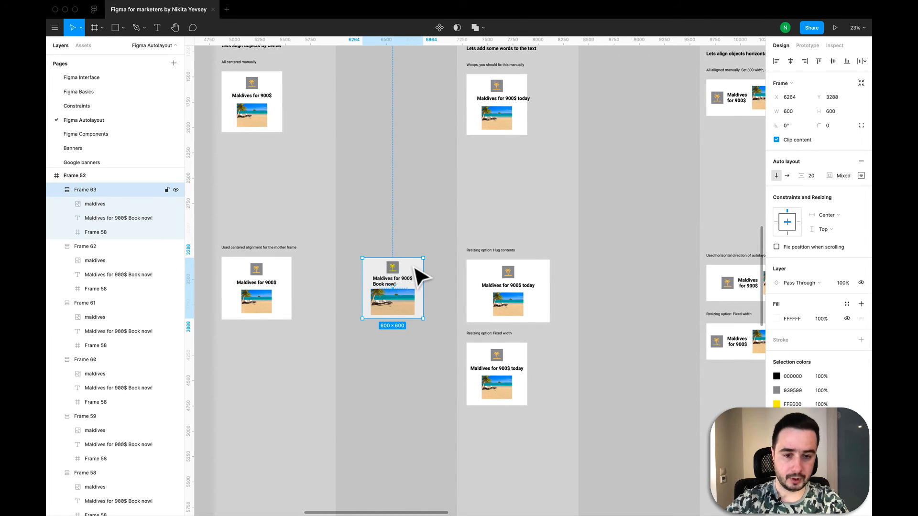
key(ctrl+c)
key(ctrl+v)
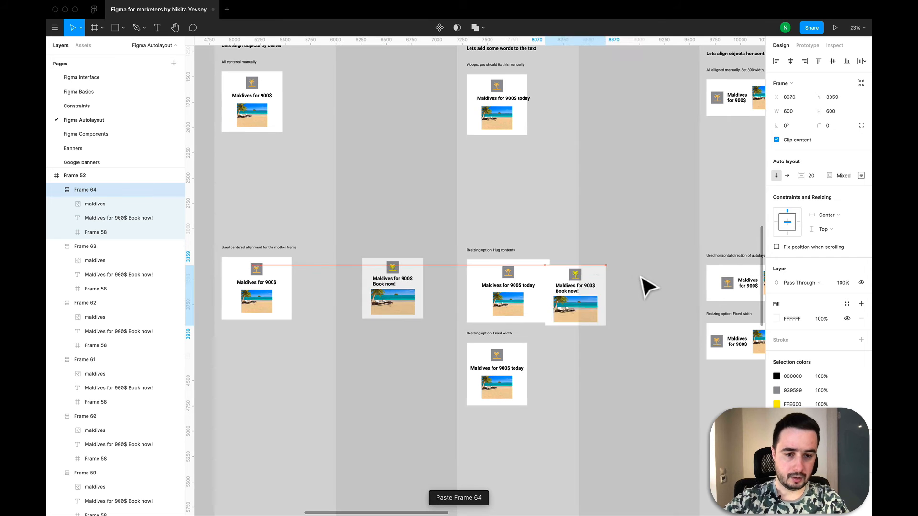
drag(651, 278, 661, 274)
scroll(660, 276, up, 5)
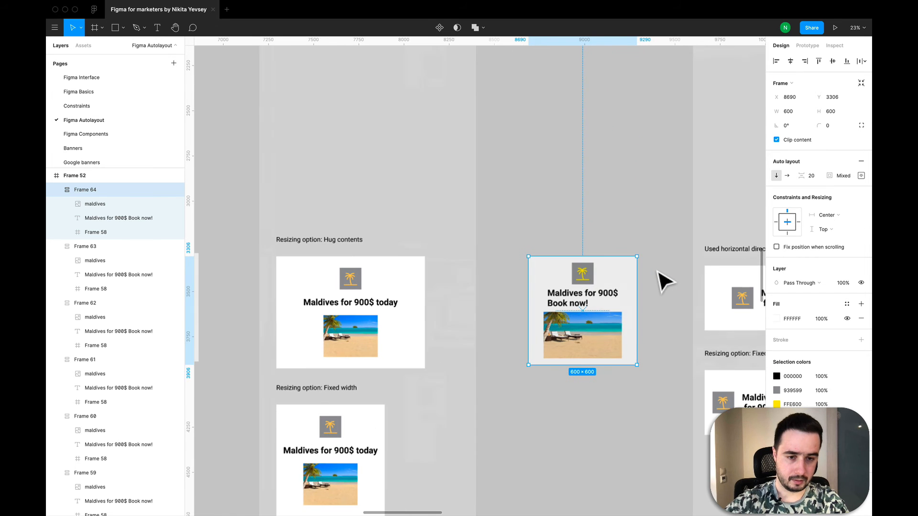
scroll(582, 287, down, 3)
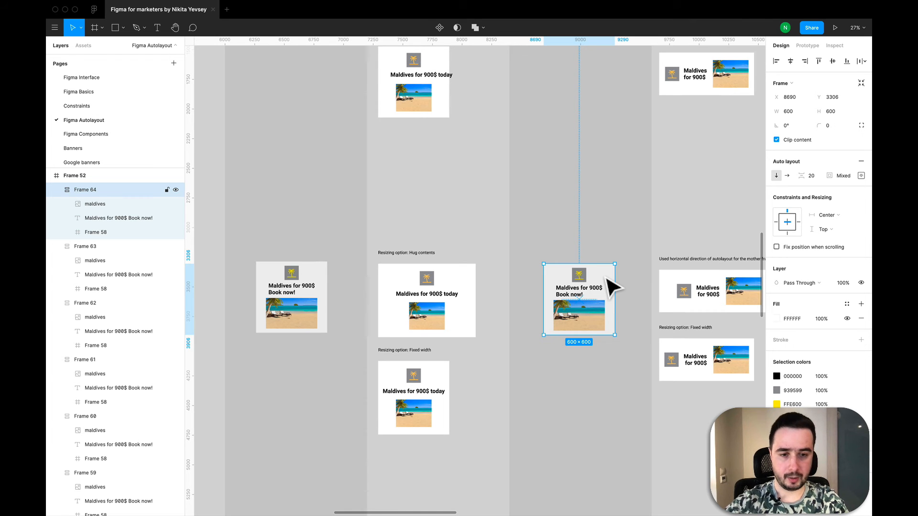
key(Delete)
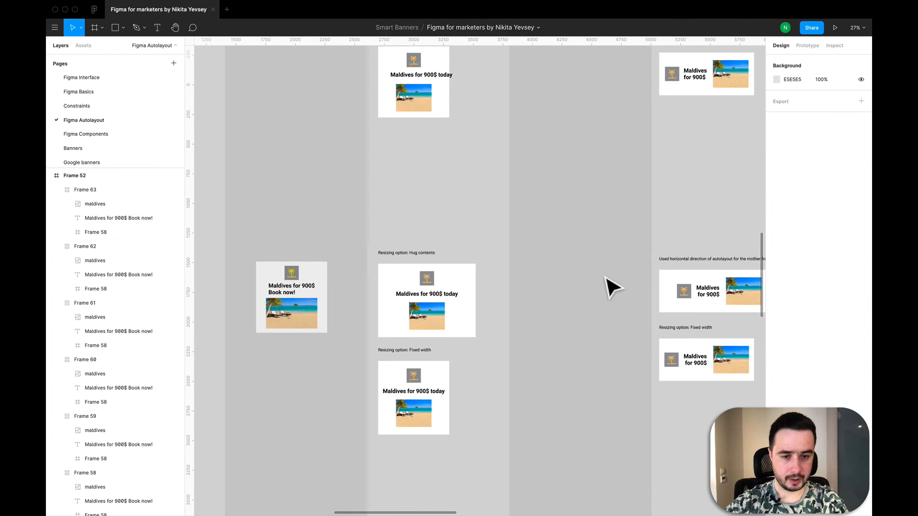
Step: Duplicate the hug-contents banner copy with the enlarged picture and place the duplicate beside the "Resizing option: Hug contents" example
scroll(610, 287, down, 5)
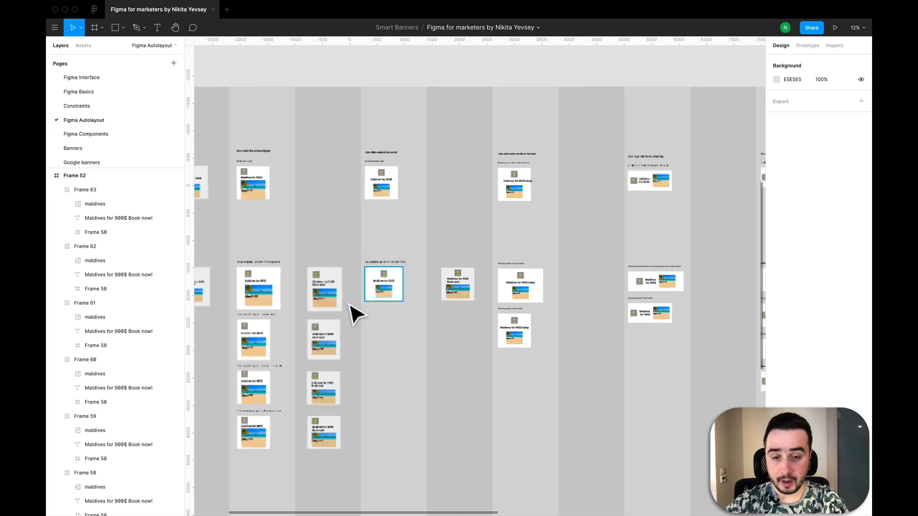
click(333, 280)
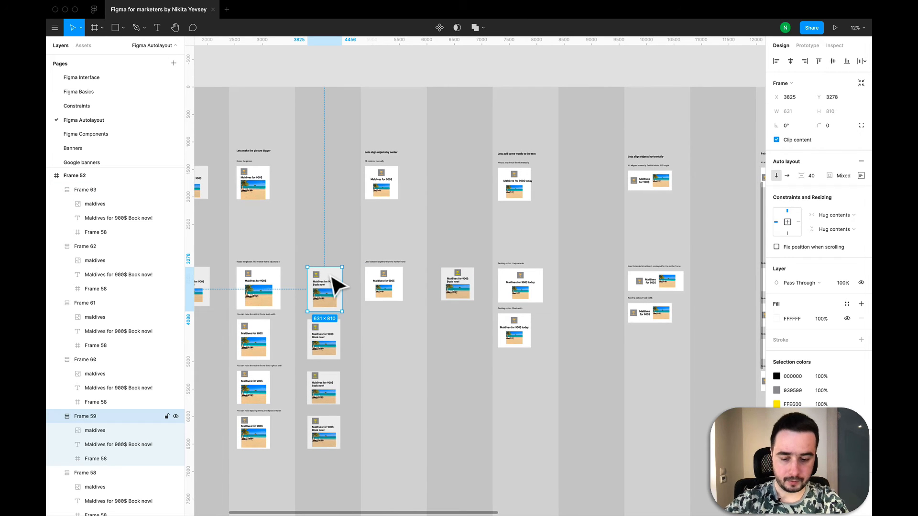
key(super+c)
key(super+v)
drag(332, 279, 600, 287)
Step: Remove the line break in the duplicate's heading so it reads "Maldives for 900$ Book now!" on one line
scroll(600, 287, up, 6)
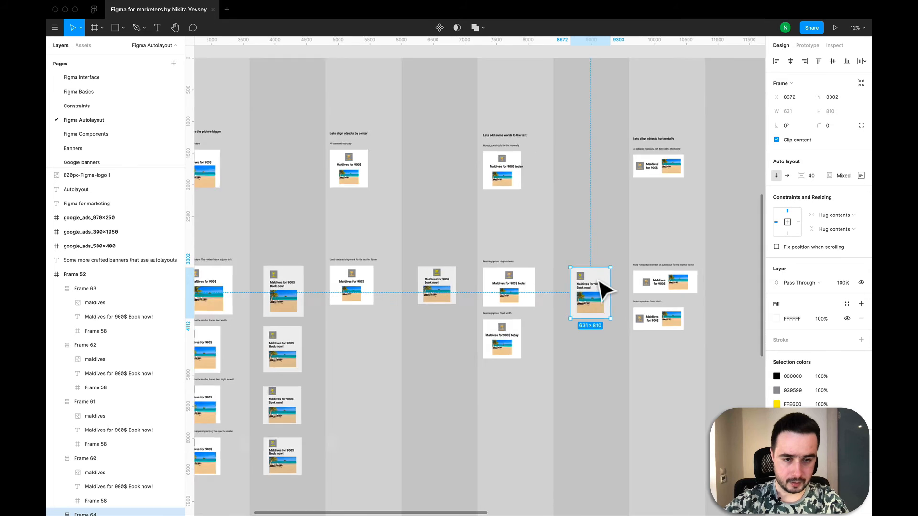
scroll(492, 282, down, 2)
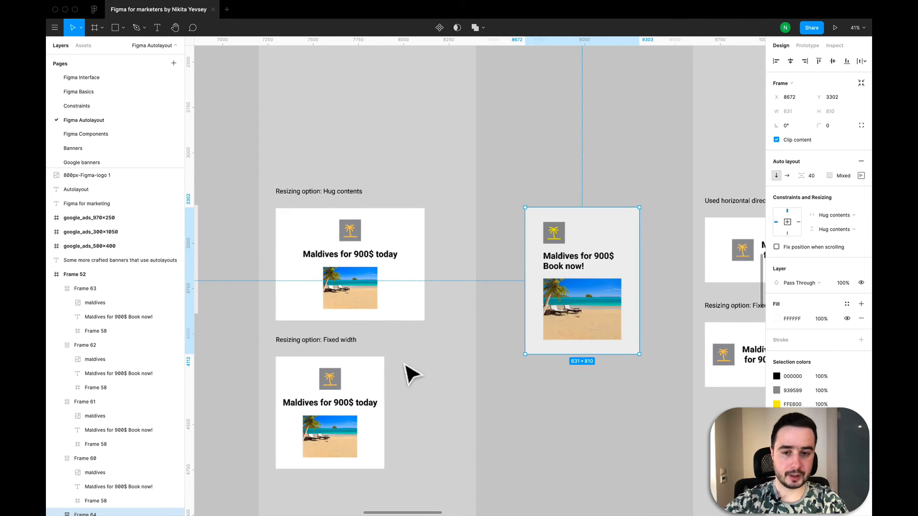
double_click(559, 267)
double_click(557, 265)
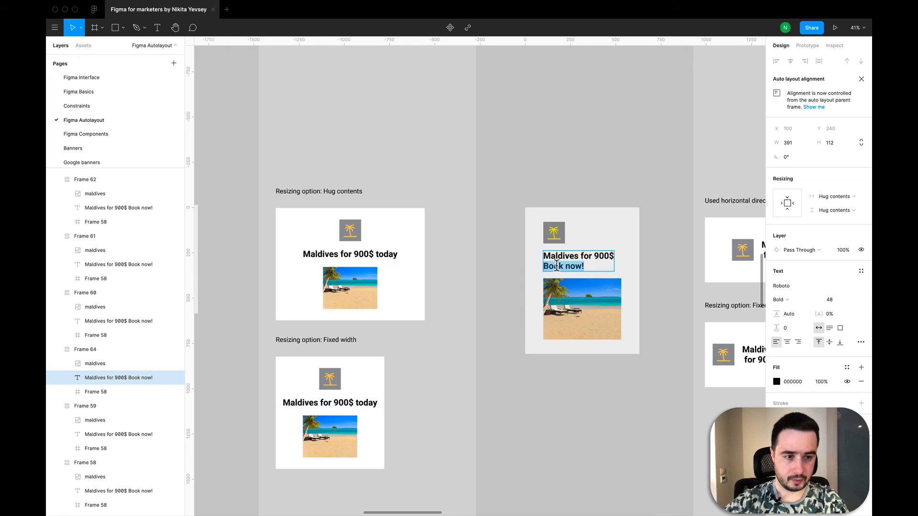
click(576, 264)
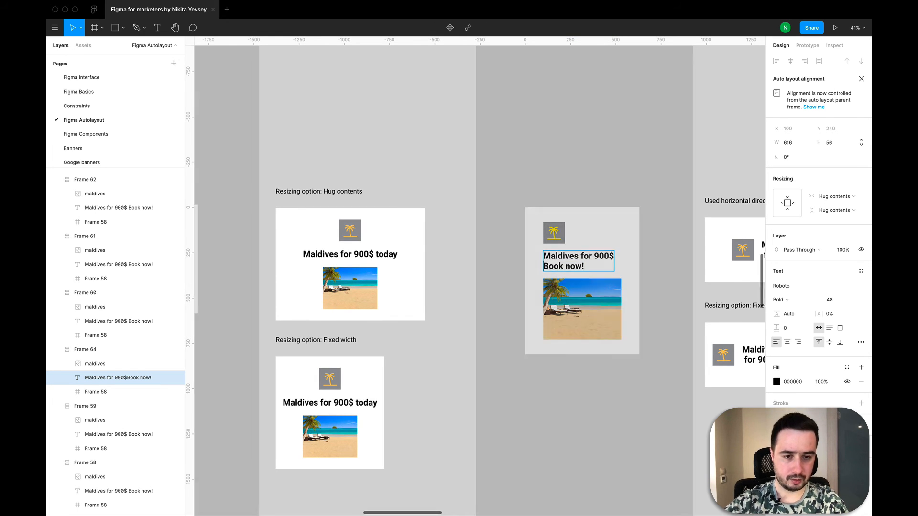
key(BackSpace)
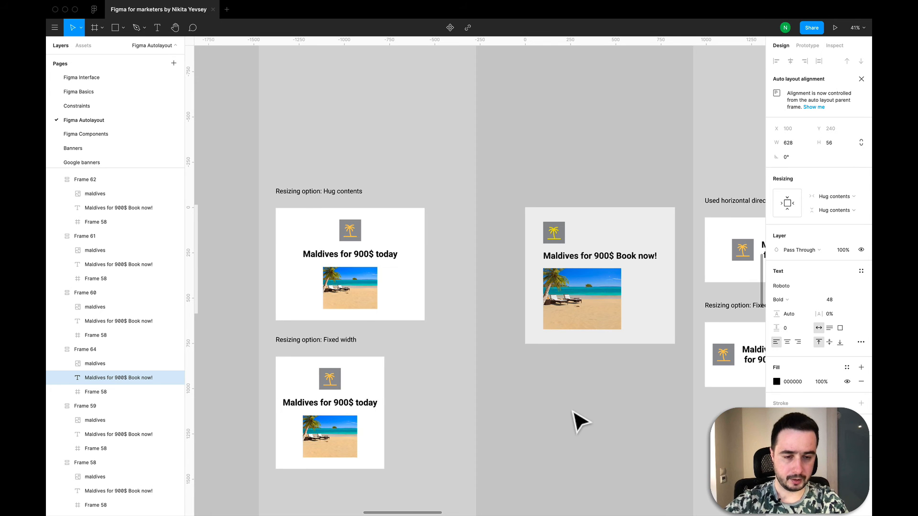
key(Escape)
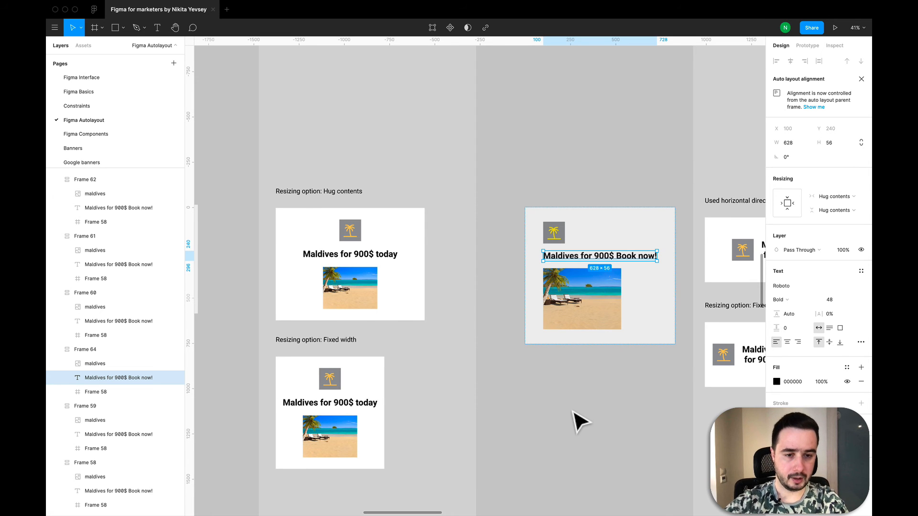
click(490, 351)
Step: Move the banner copy with the single-line heading to the middle of its column, beside the hug-contents example
scroll(484, 342, down, 5)
click(549, 291)
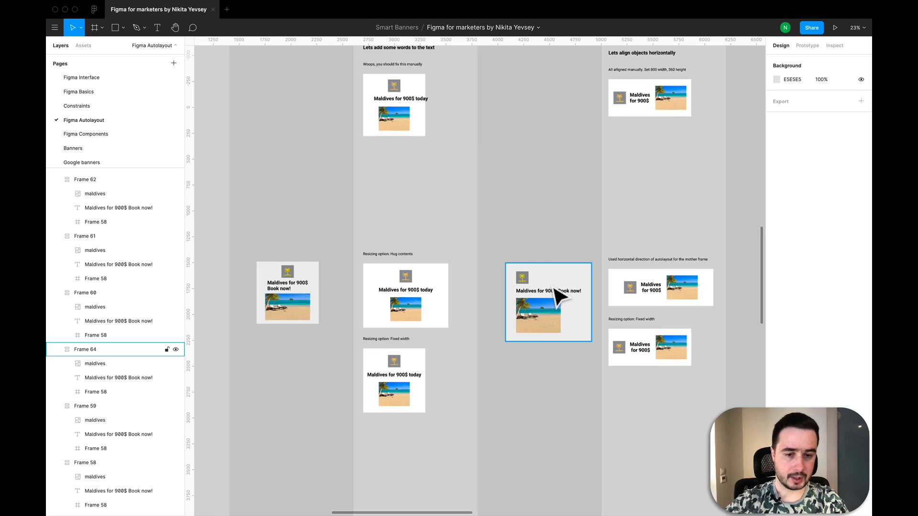
click(557, 282)
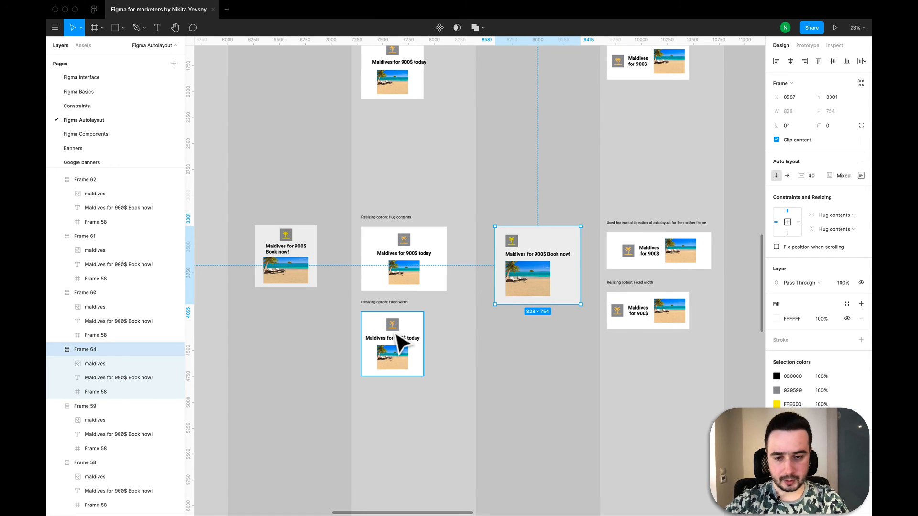
Step: Examine the examples for aligning objects horizontally, comparing the manual 800 × 360 version with the horizontal autolayout versions
scroll(399, 342, down, 5)
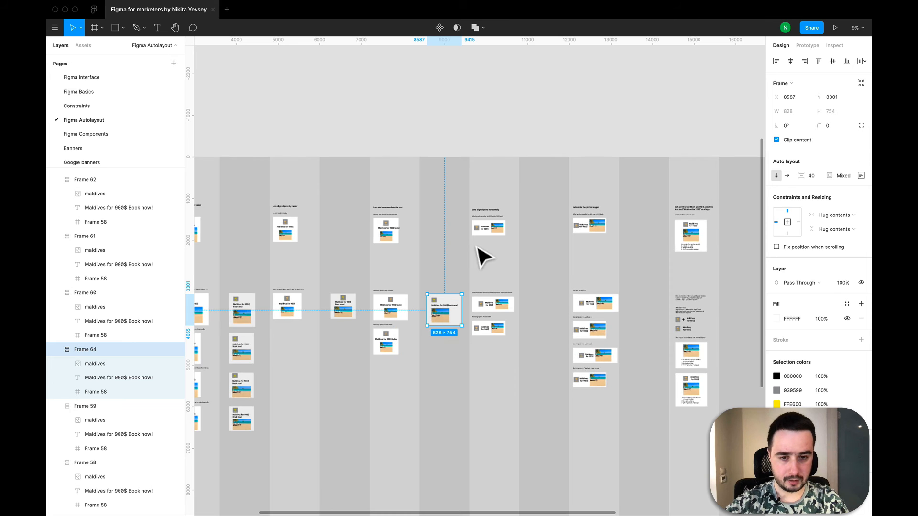
scroll(483, 229, up, 5)
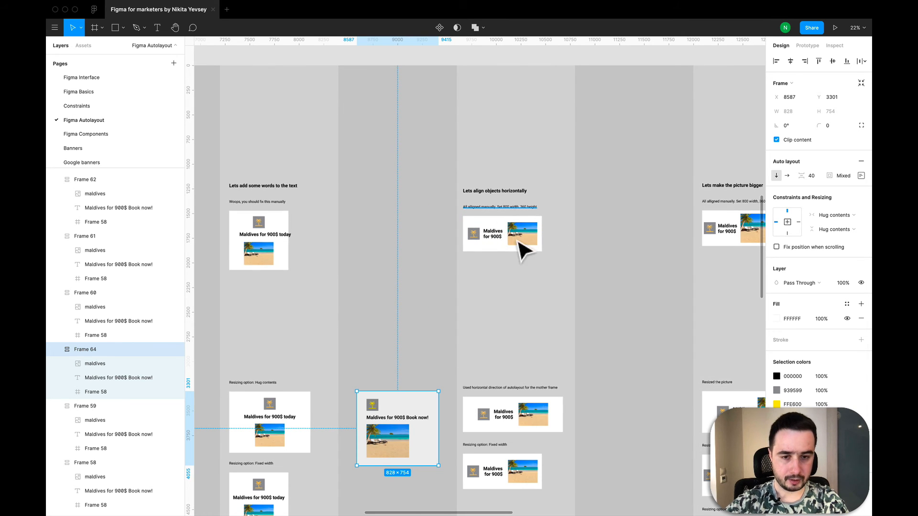
scroll(507, 197, up, 3)
scroll(501, 189, up, 2)
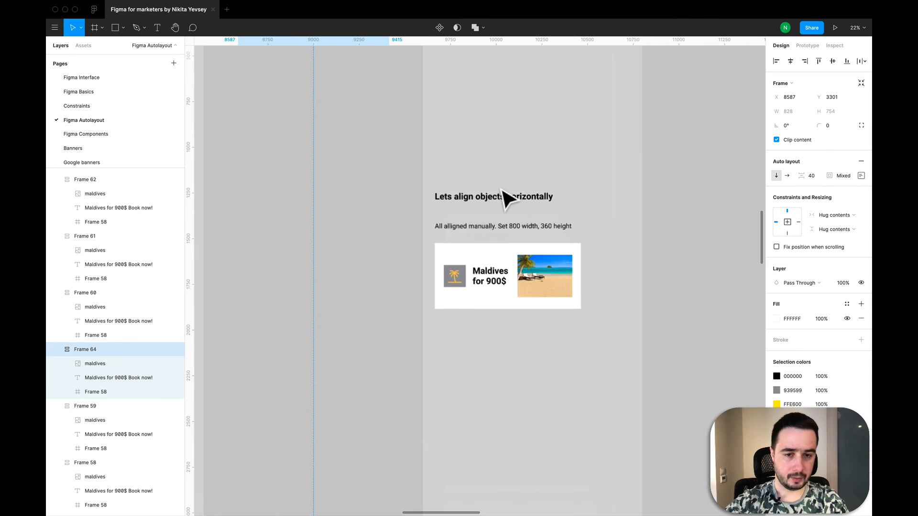
scroll(505, 257, down, 1)
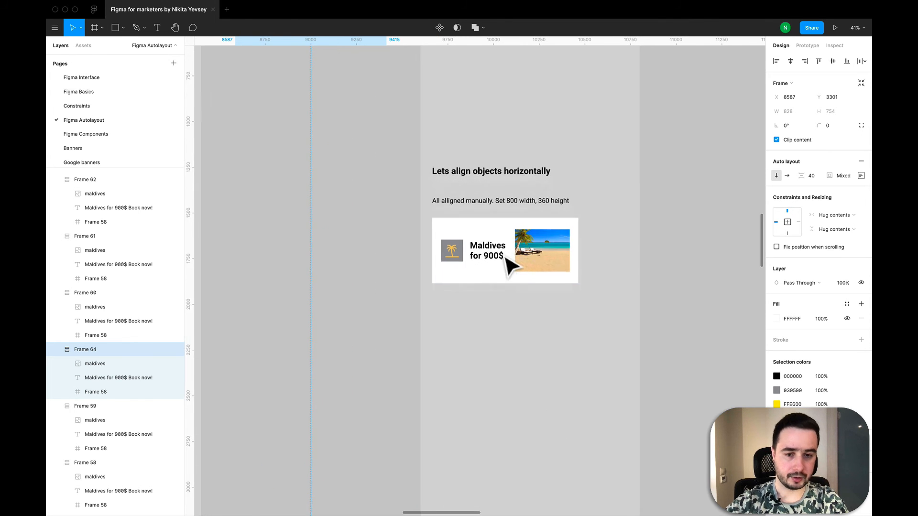
scroll(510, 265, down, 10)
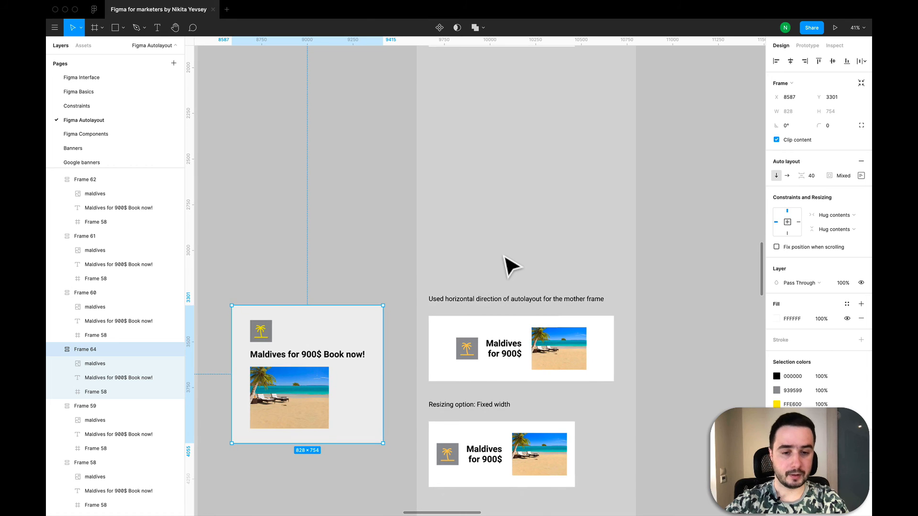
scroll(510, 266, down, 8)
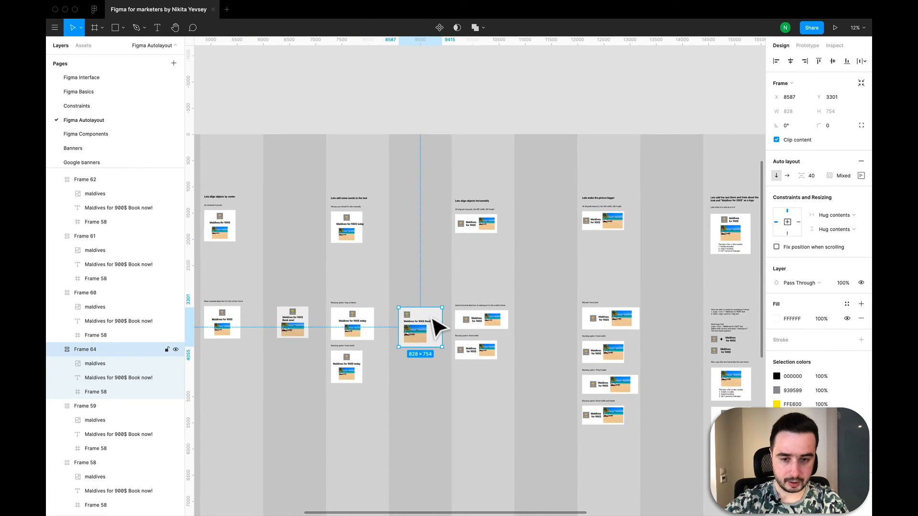
Step: Paste a copy of the single-line-heading banner beside the horizontal autolayout examples and switch its autolayout direction to horizontal
key(super+v)
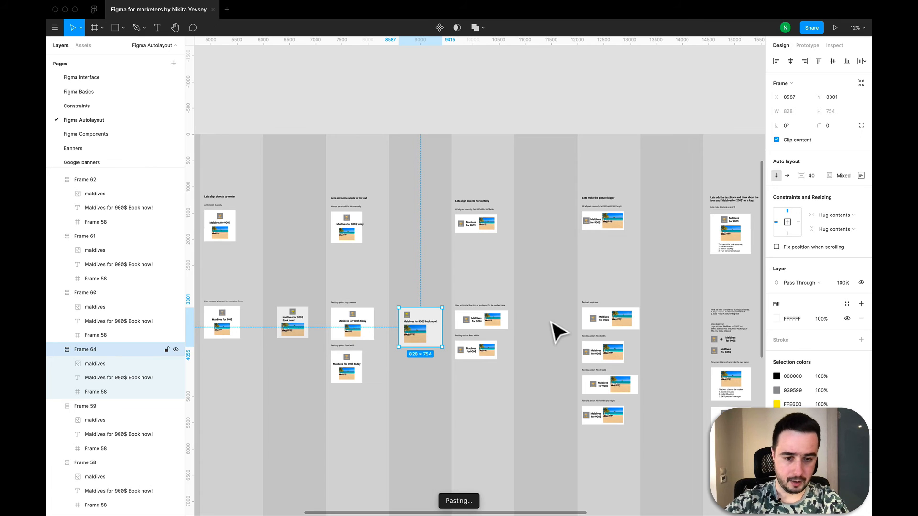
mouse_move(556, 328)
mouse_down()
mouse_move(548, 324)
mouse_move(556, 326)
mouse_up()
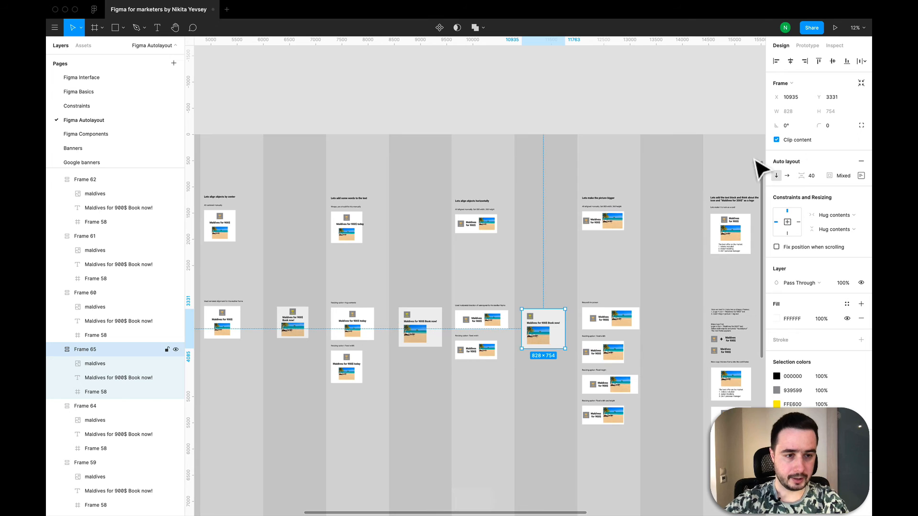
click(787, 176)
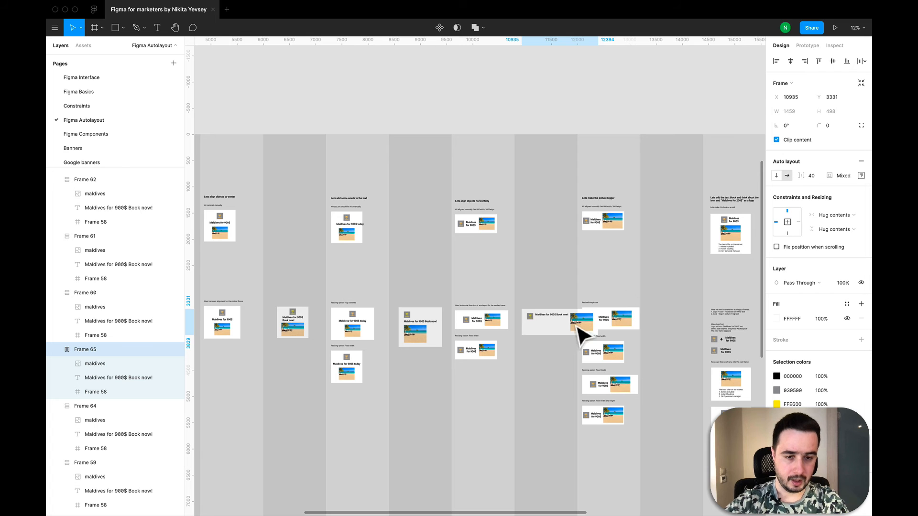
Step: Break the horizontal banner copy's heading into three lines: "Maldives", "for 900$" and "Book now!"
scroll(572, 342, up, 5)
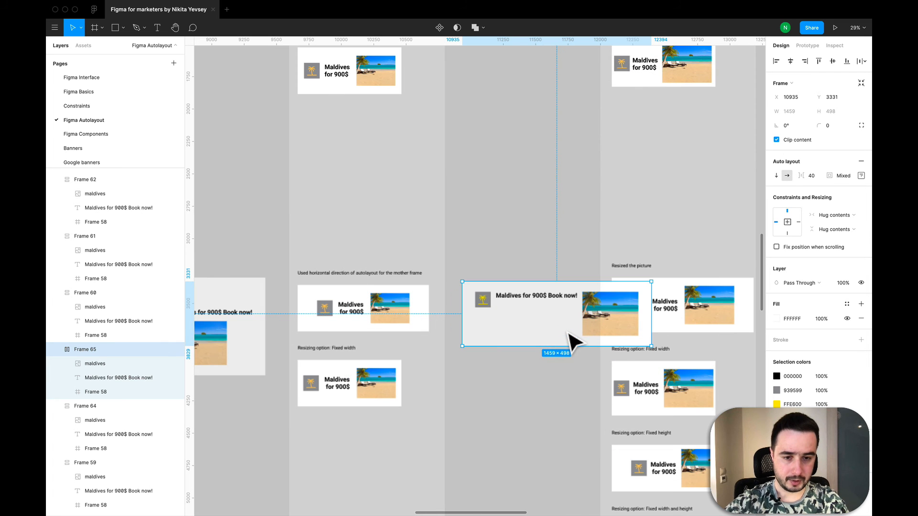
click(529, 298)
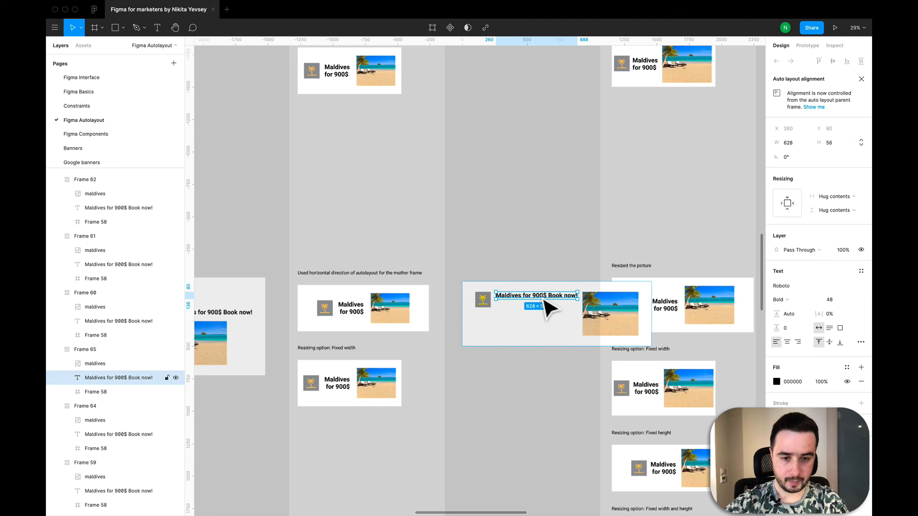
double_click(543, 302)
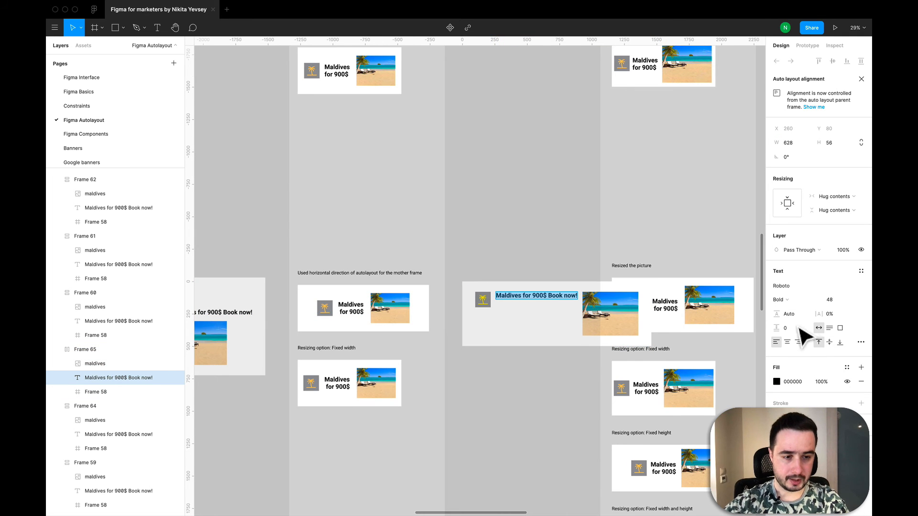
click(536, 295)
click(521, 296)
key(Return)
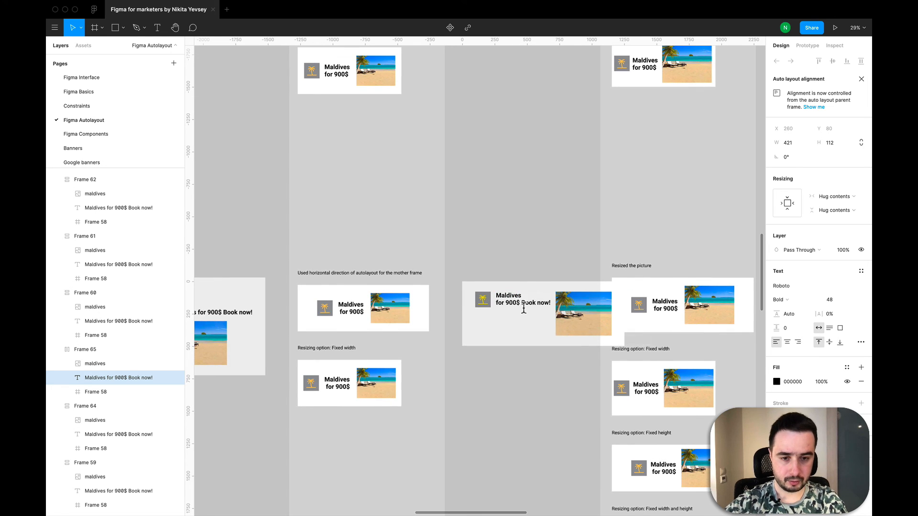
click(523, 303)
key(Return)
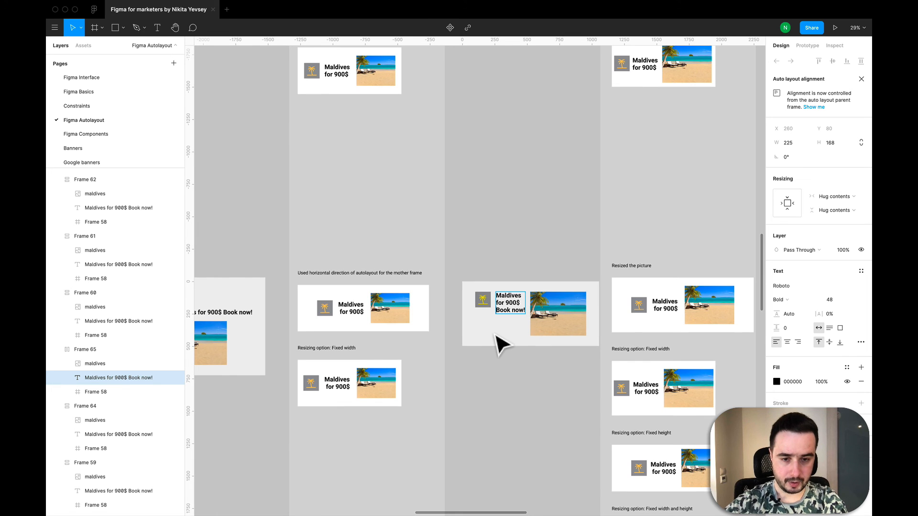
key(Escape)
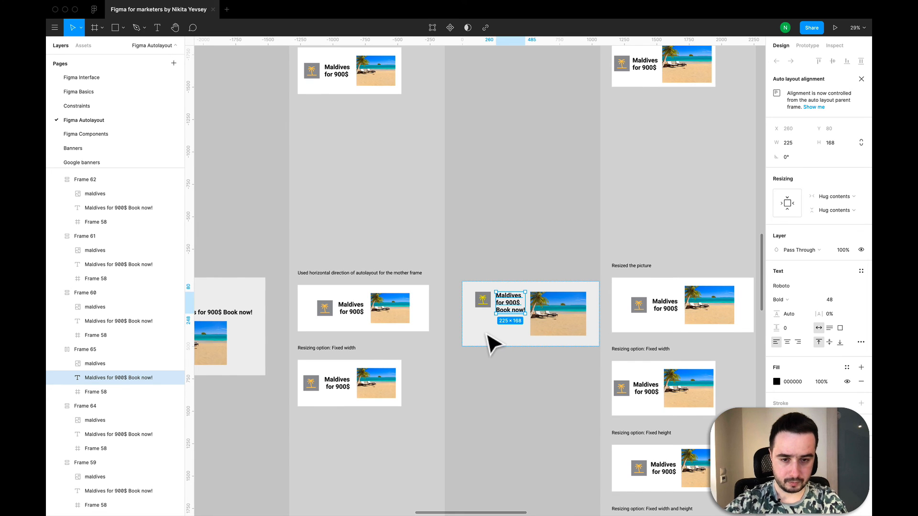
key(Escape)
Step: Shrink the beach picture in the horizontal banner copy to about 295 × 249
click(559, 323)
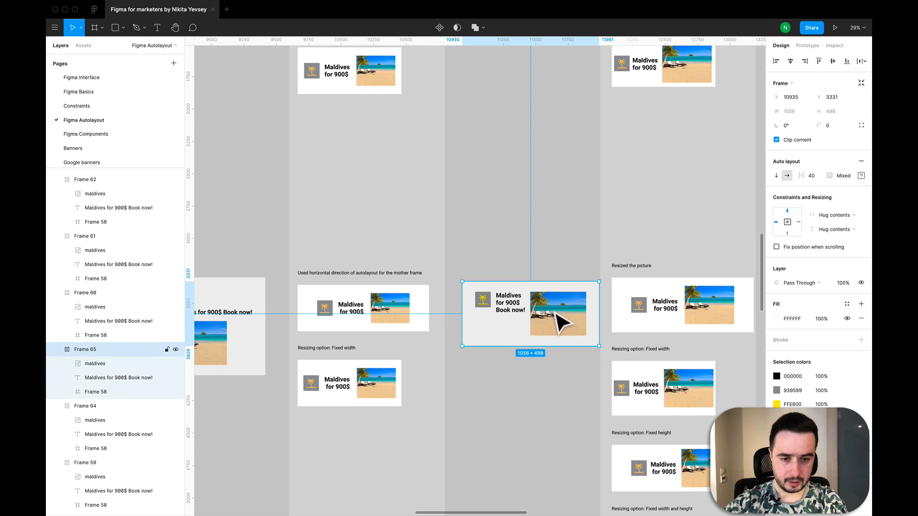
click(559, 323)
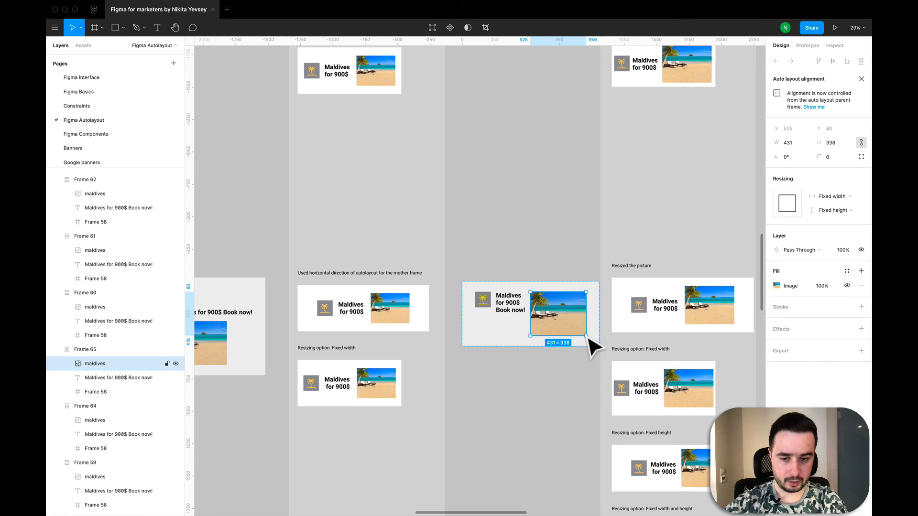
drag(585, 336, 569, 325)
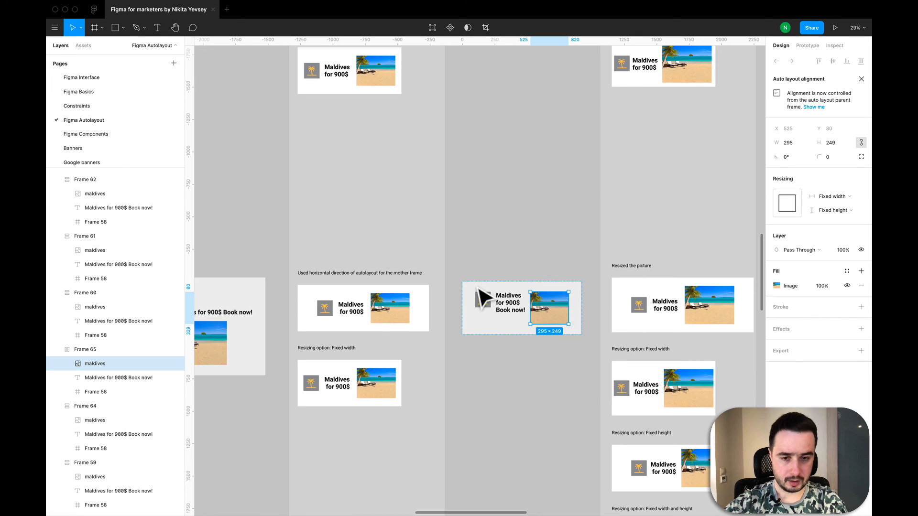
Step: Center the contents of the horizontal banner copy and set its top and bottom padding to 60
key(Escape)
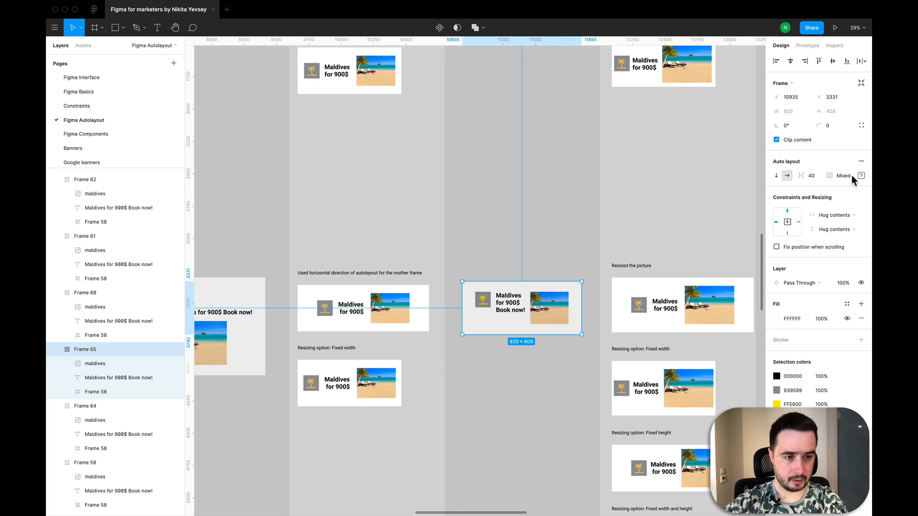
click(860, 175)
click(832, 216)
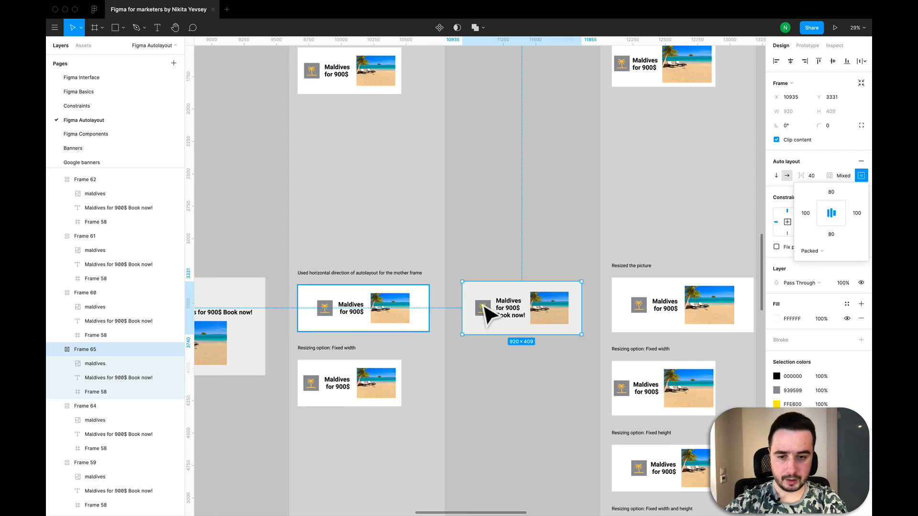
click(832, 192)
text(60)
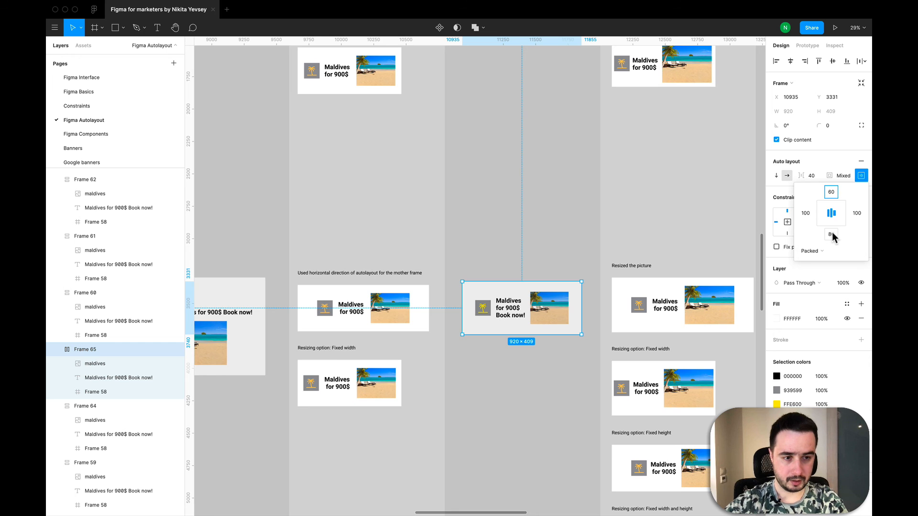
key(Return)
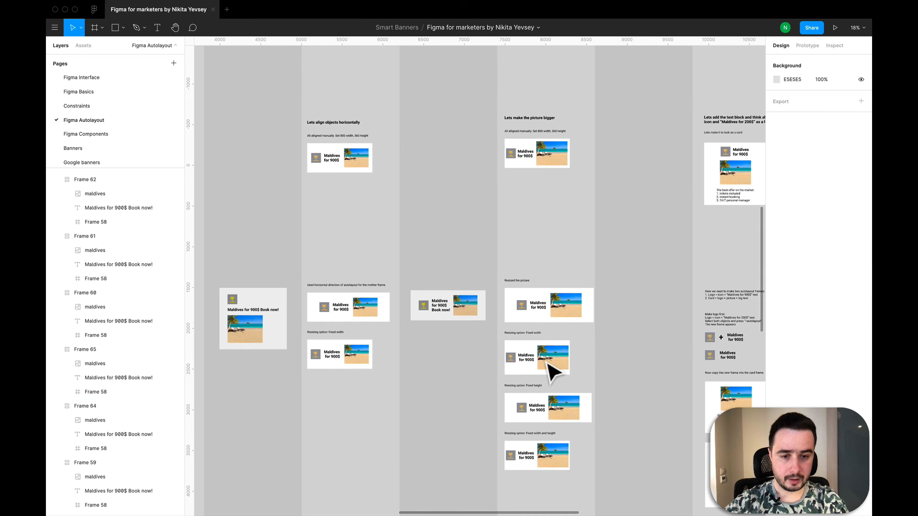
Step: Enlarge the beach picture in the horizontal banner copy to about 415 × 308
scroll(475, 379, up, 5)
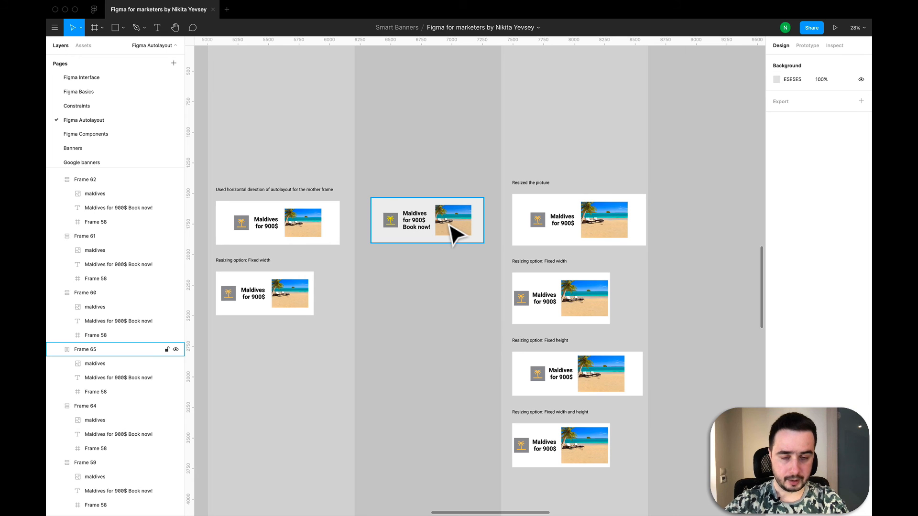
click(468, 234)
click(468, 228)
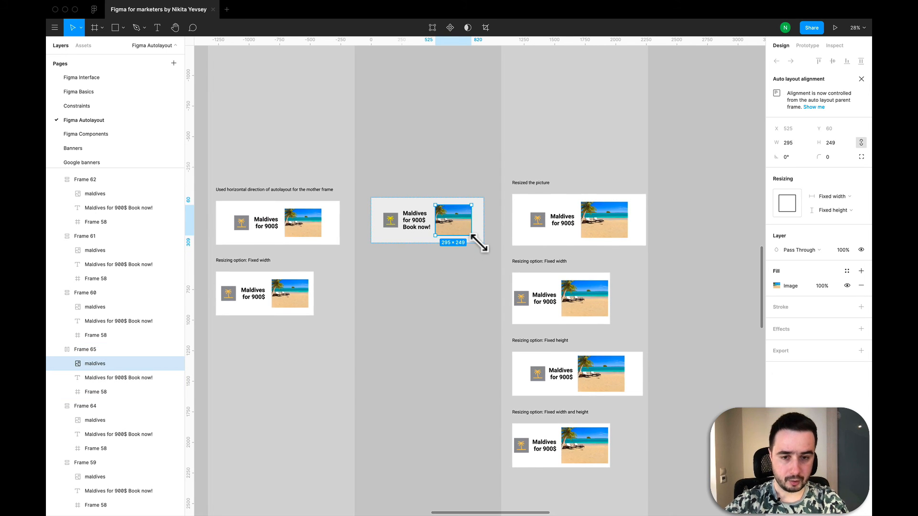
mouse_move(479, 243)
mouse_down()
mouse_move(527, 262)
mouse_move(478, 238)
mouse_move(483, 245)
mouse_up()
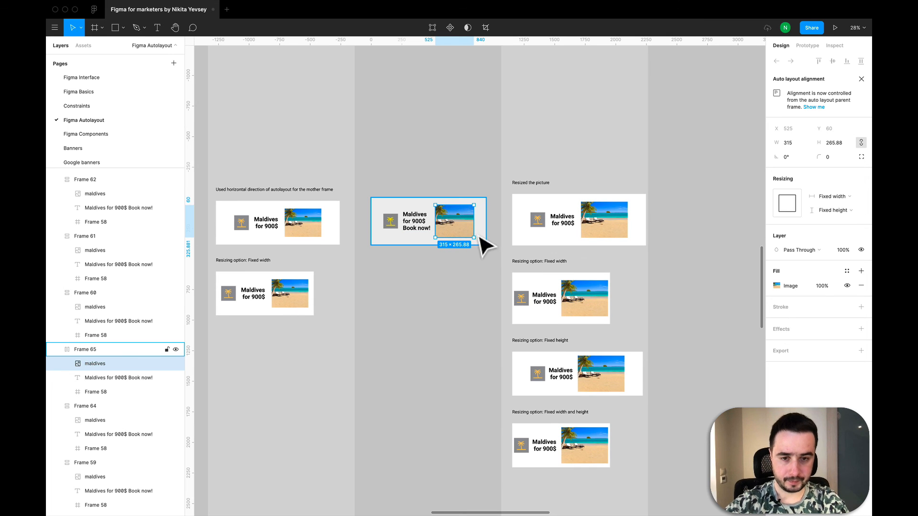
drag(476, 241, 494, 252)
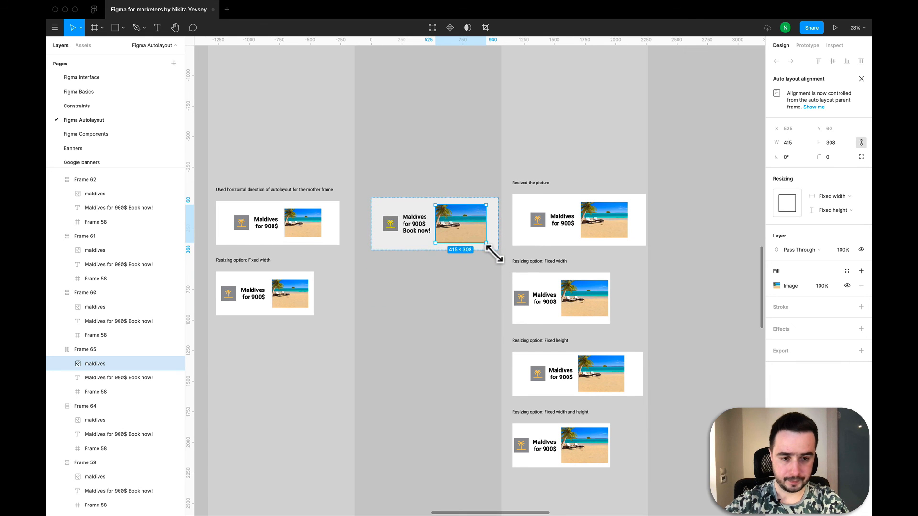
Step: Examine the card examples that nest a logo autolayout frame with the picture and offer text, including the yellow spacing and padding versions
scroll(495, 252, down, 5)
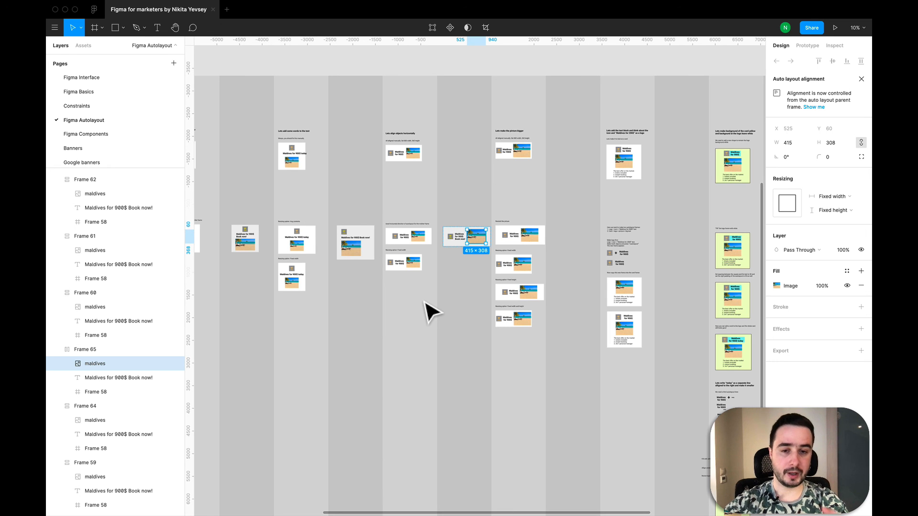
scroll(742, 322, up, 10)
scroll(716, 345, right, 2)
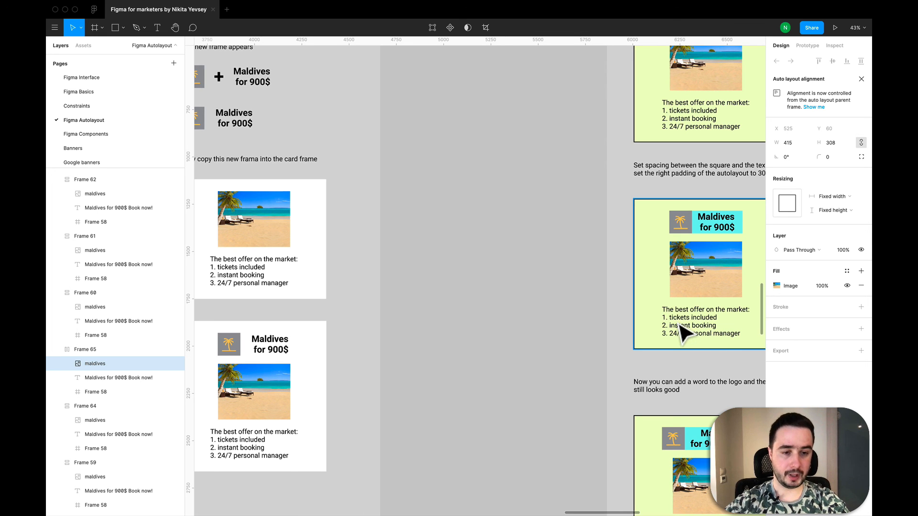
scroll(703, 328, down, 5)
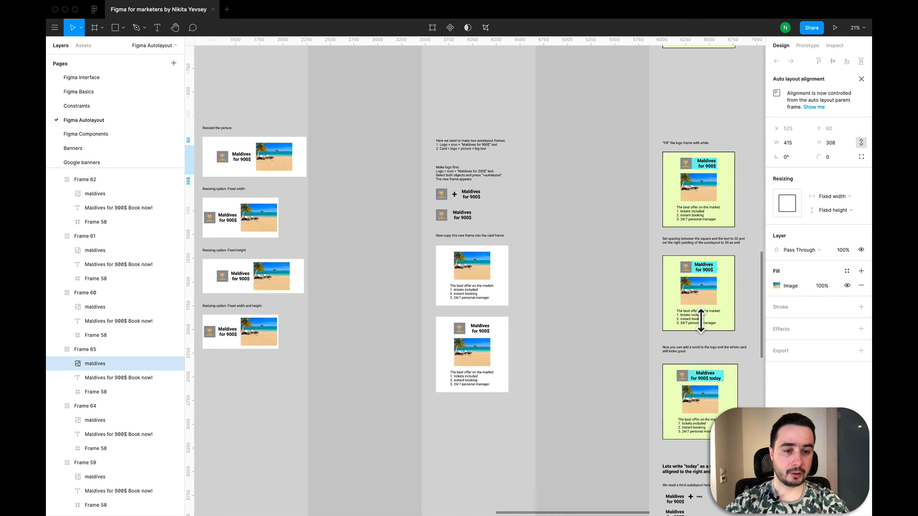
click(701, 320)
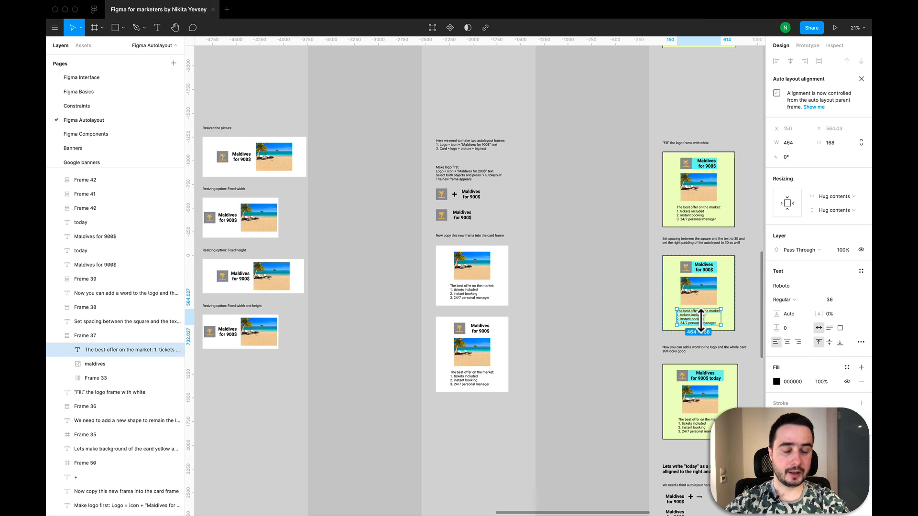